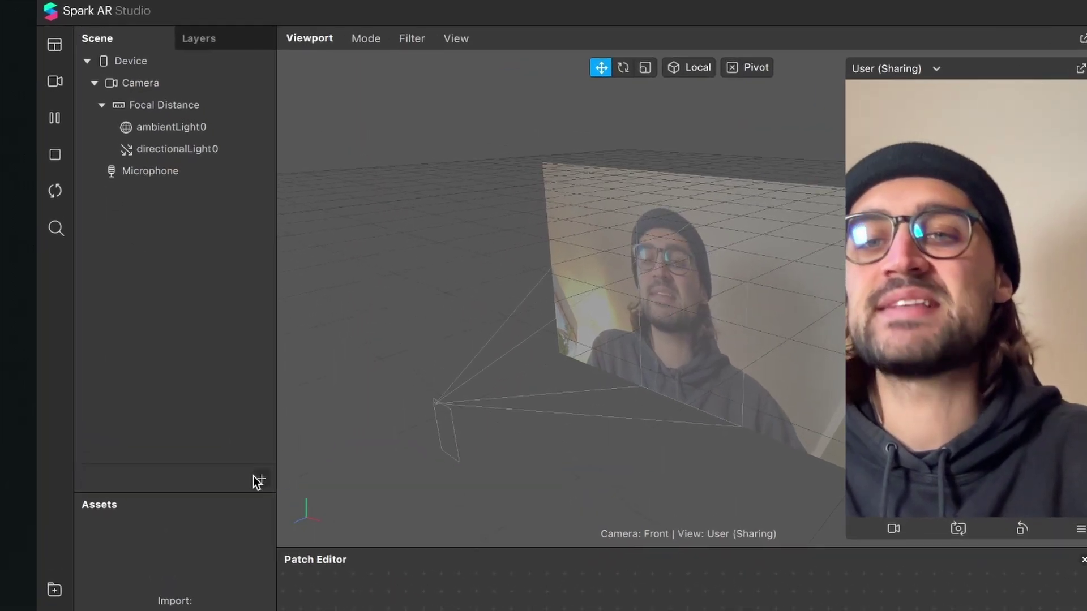
# Add a particle system object to the scene
pyautogui.click(214, 356)
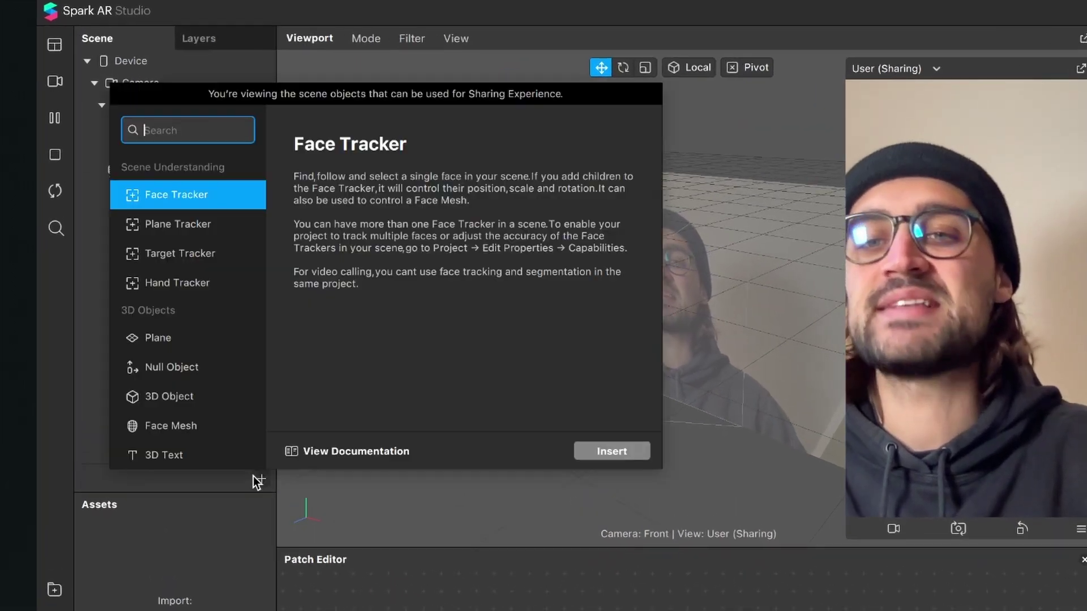
pyautogui.write('pa')
pyautogui.press('Return')
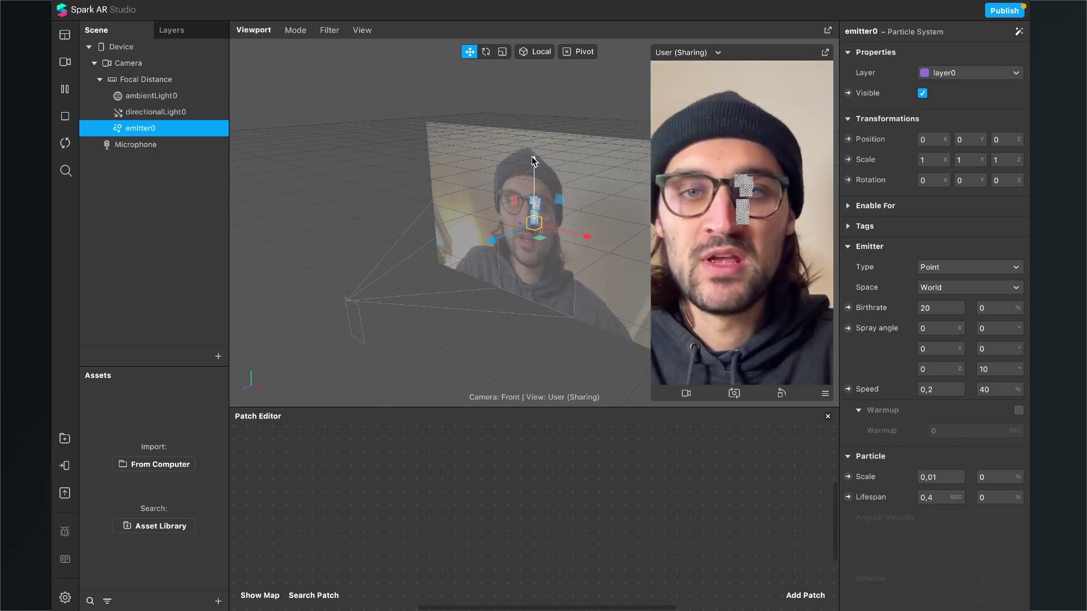
# Move the emitter to the camera view's lower-left corner, about X -0,149 and Y -0,256, and rotate it to about -39,5° around Z
pyautogui.scroll(3, 552, 138)
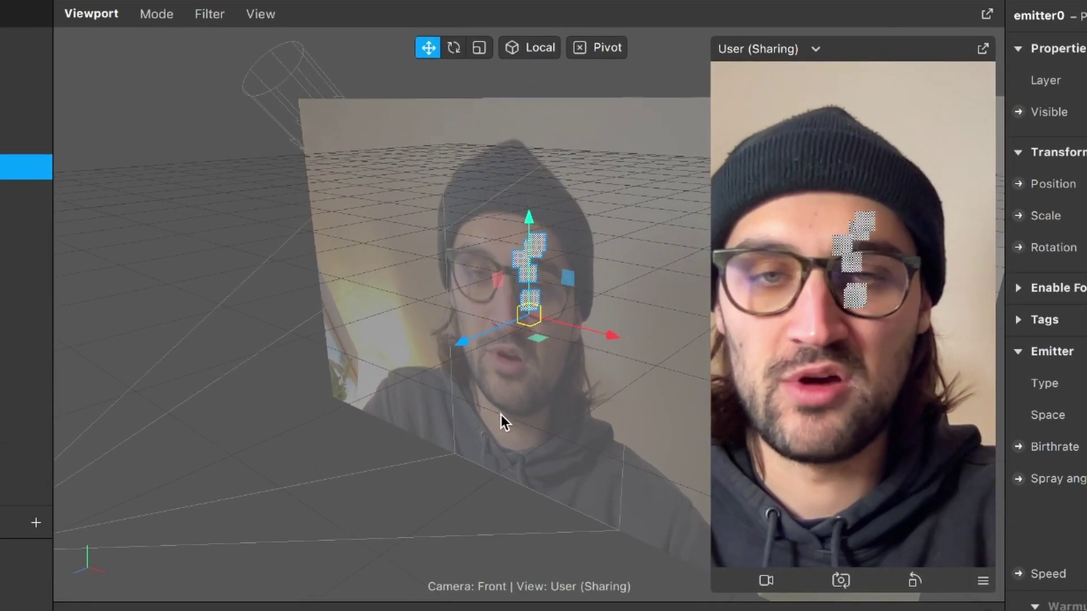
pyautogui.moveTo(501, 415); pyautogui.dragTo(544, 413, button='middle')
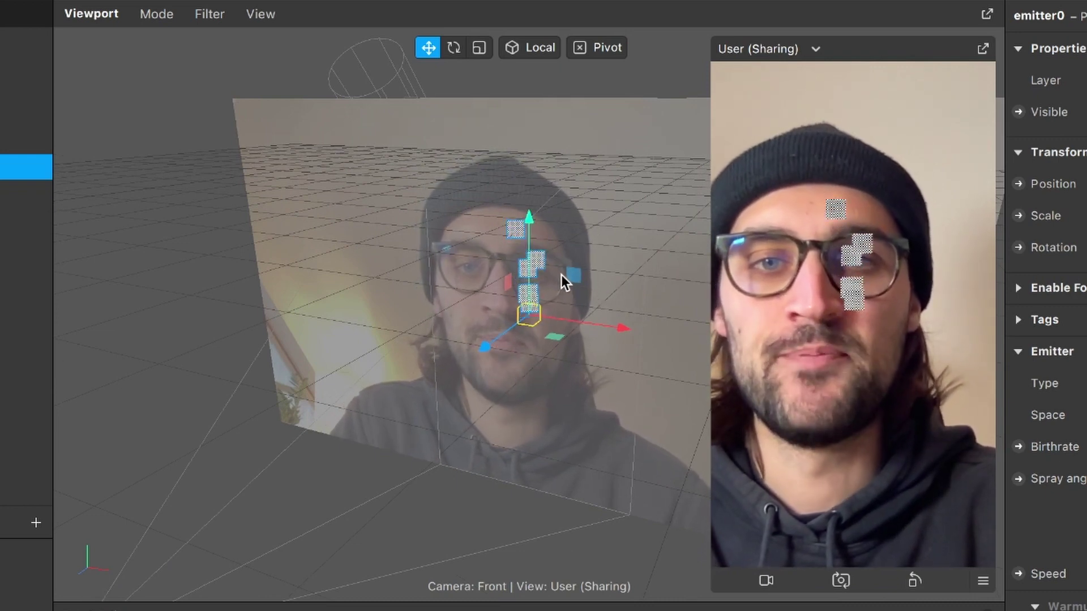
pyautogui.moveTo(577, 275); pyautogui.dragTo(508, 412)
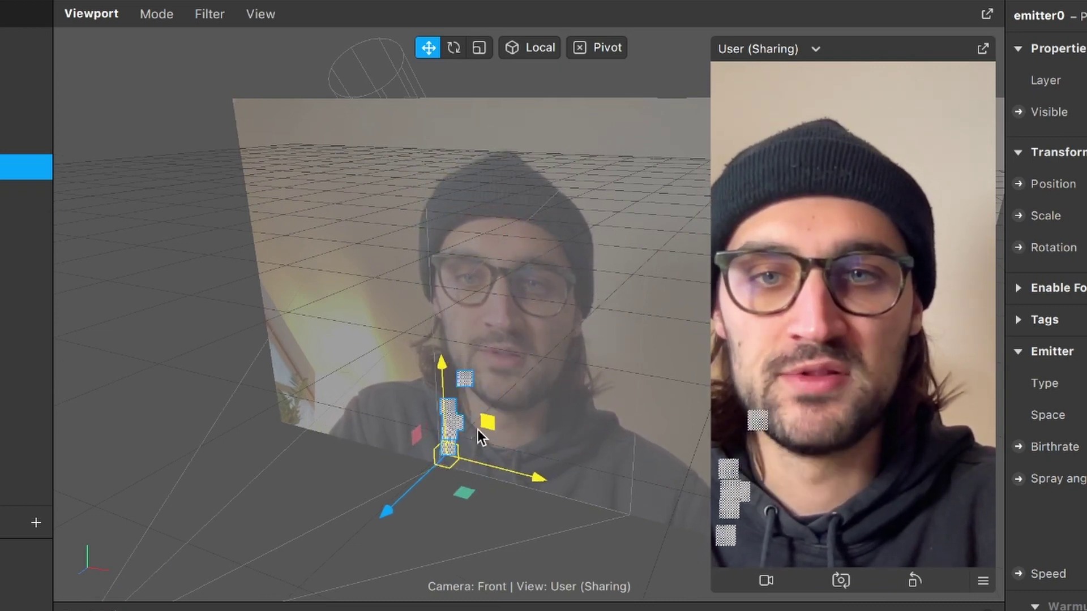
pyautogui.moveTo(475, 445); pyautogui.dragTo(471, 447)
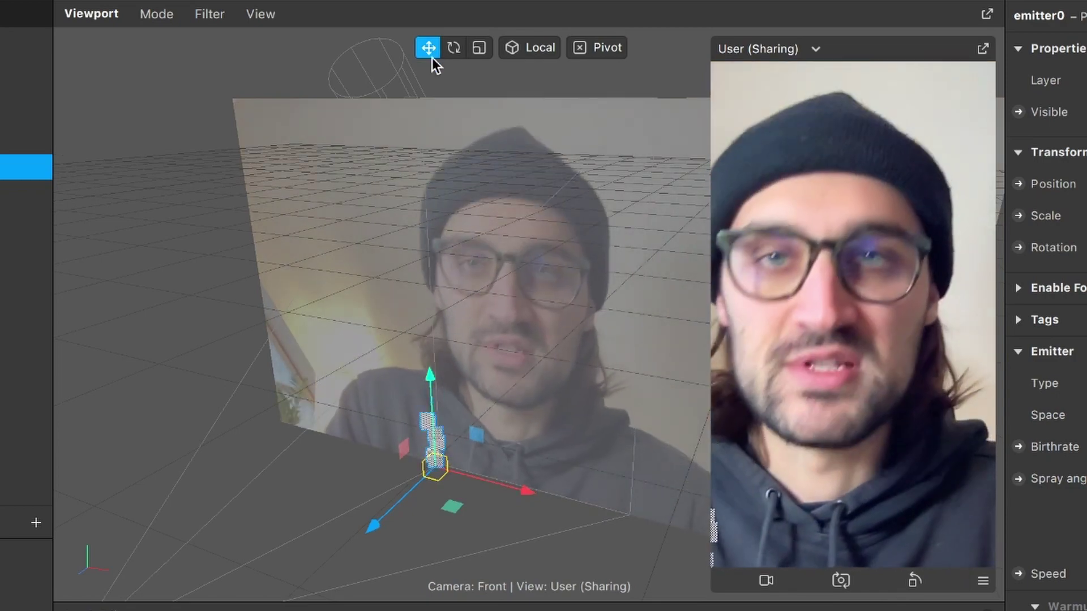
pyautogui.click(447, 54)
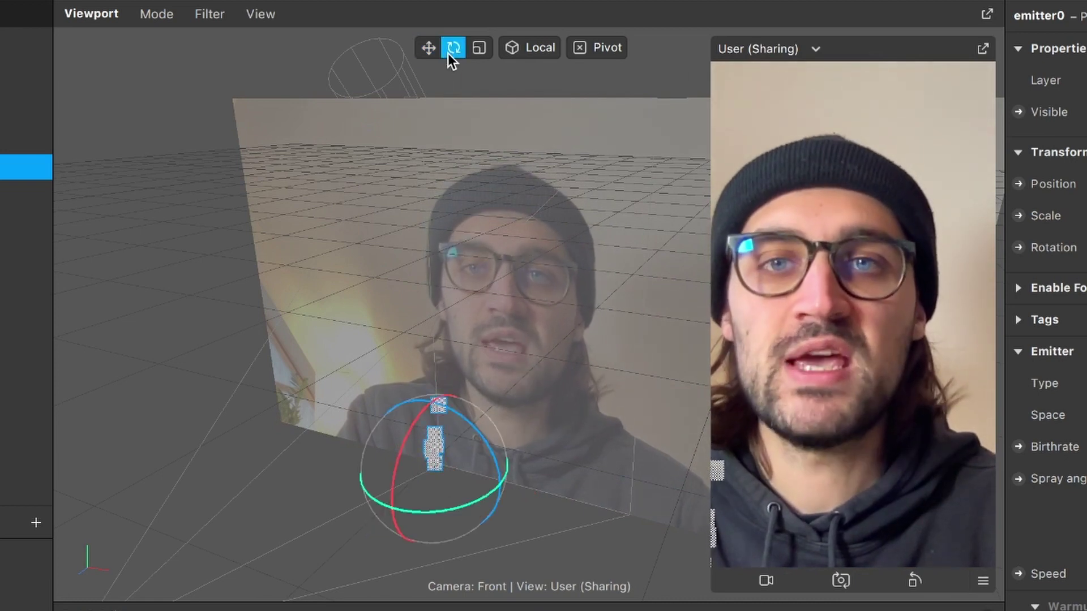
pyautogui.moveTo(467, 423); pyautogui.dragTo(515, 447)
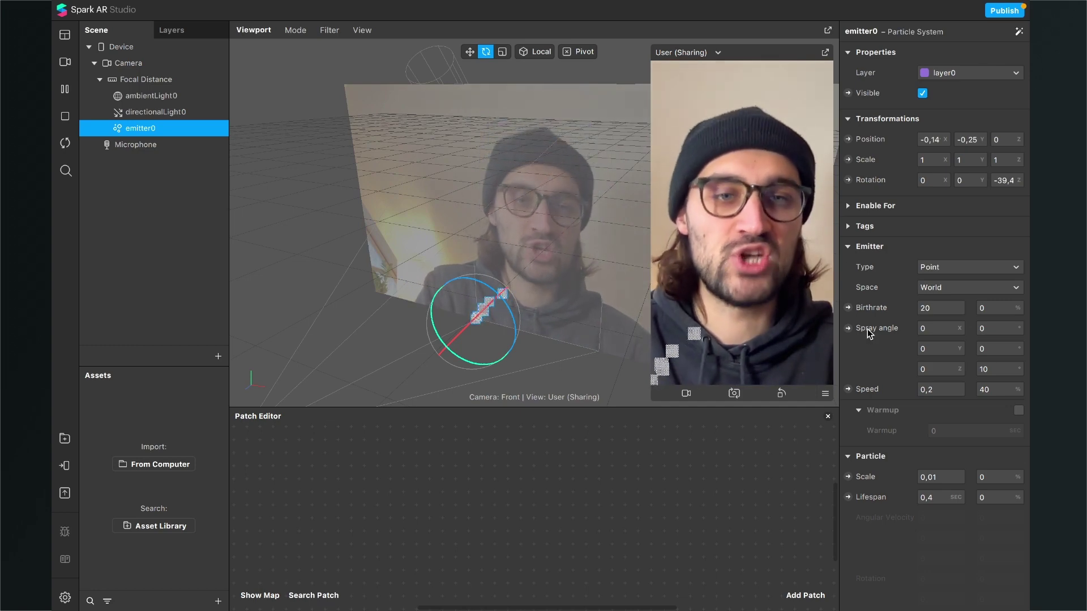
# Set the emitter's particle lifespan to 8 seconds
pyautogui.moveTo(839, 341); pyautogui.dragTo(776, 341)
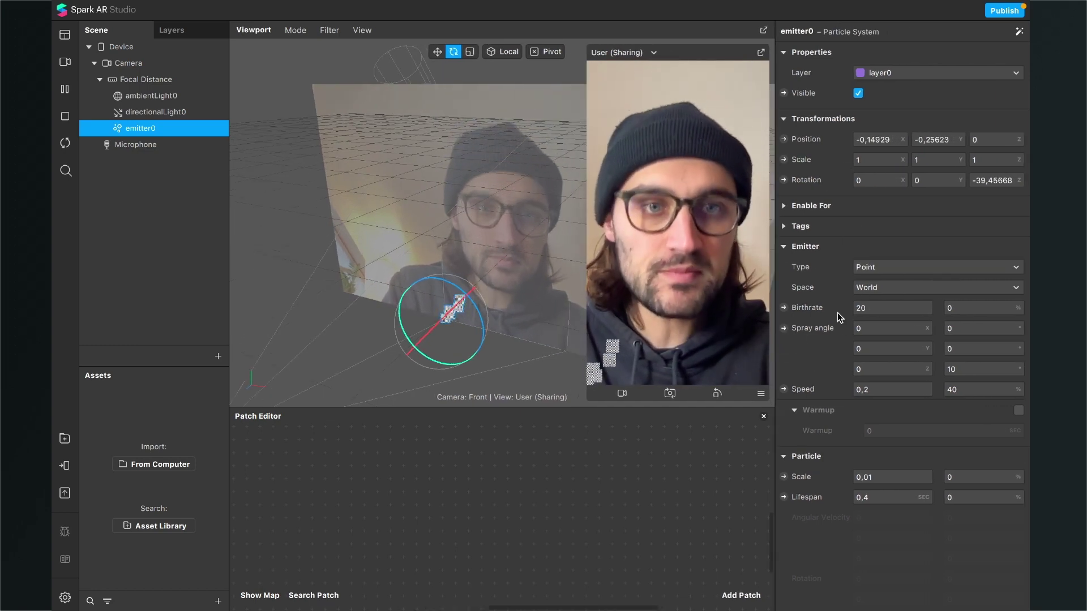
pyautogui.scroll(-1, 806, 485)
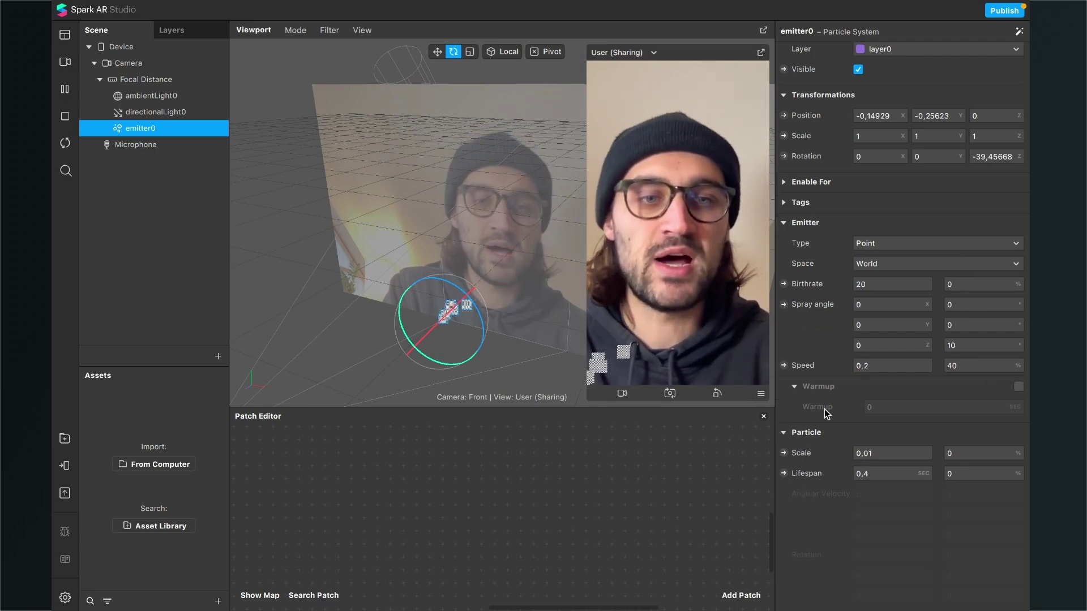
pyautogui.click(869, 472)
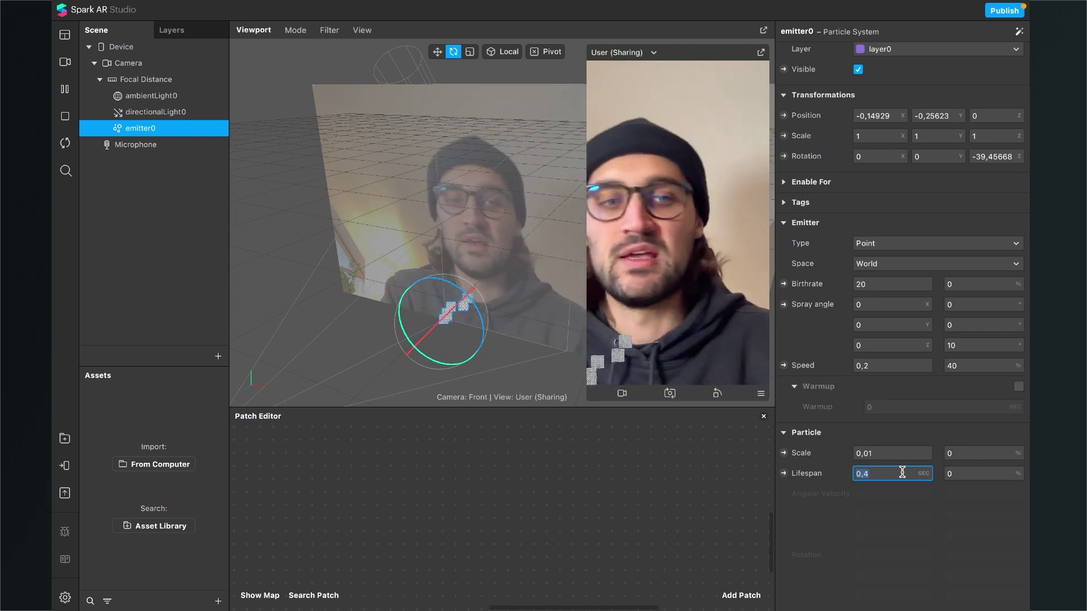
pyautogui.press('BackSpace')
pyautogui.press('BackSpace')
pyautogui.press('BackSpace')
pyautogui.write('8')
pyautogui.press('Return')
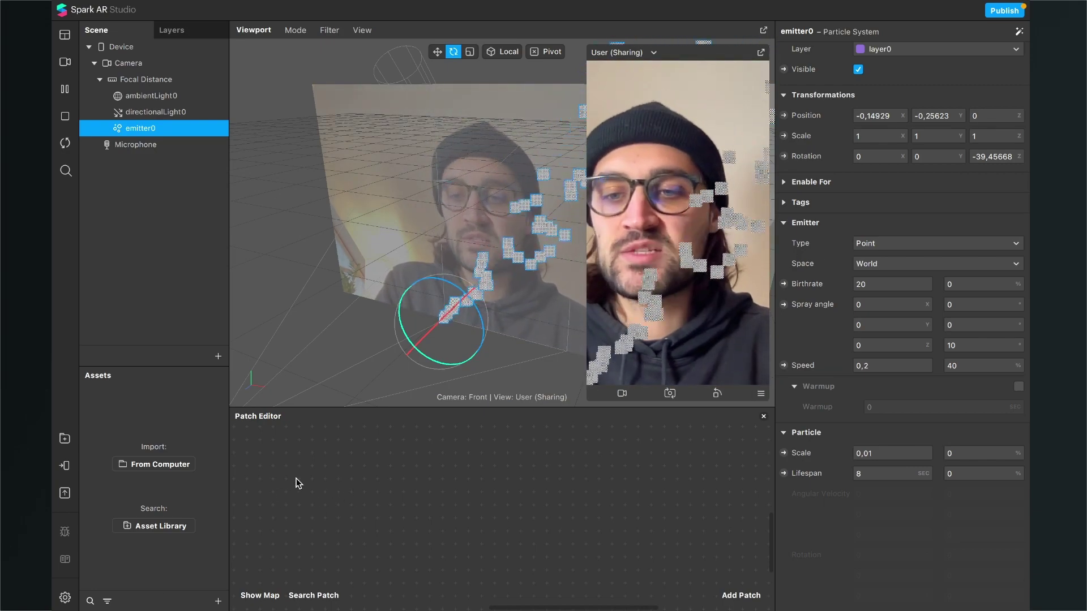
# Create a new material asset and name it Red
pyautogui.click(218, 601)
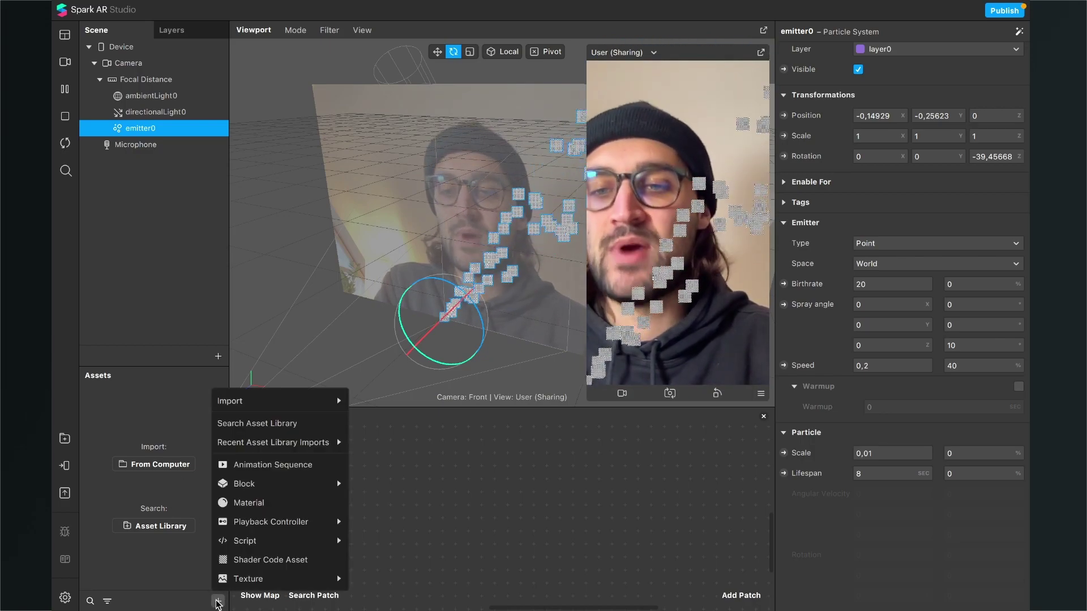
pyautogui.click(250, 503)
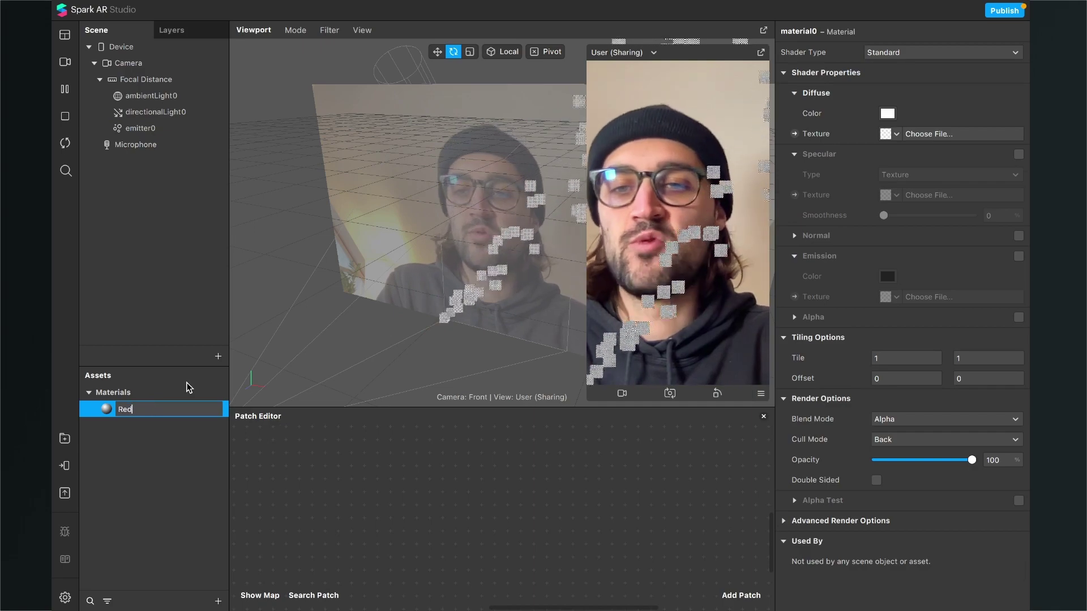
pyautogui.press('Return')
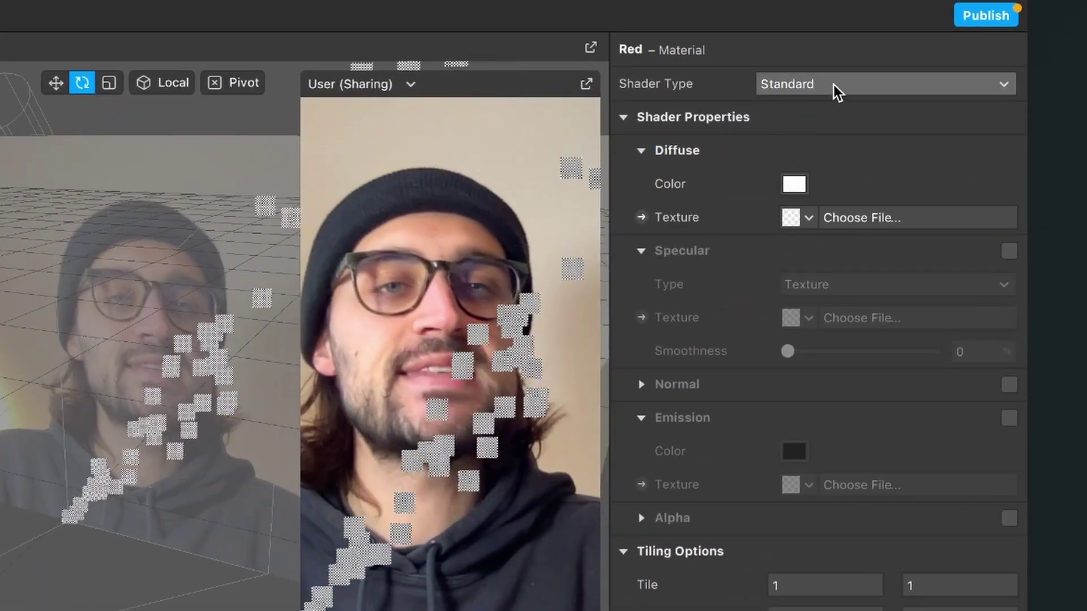
# Change the Red material's shader type to Physically-Based, with metallic at 50% and roughness at 70%
pyautogui.click(883, 66)
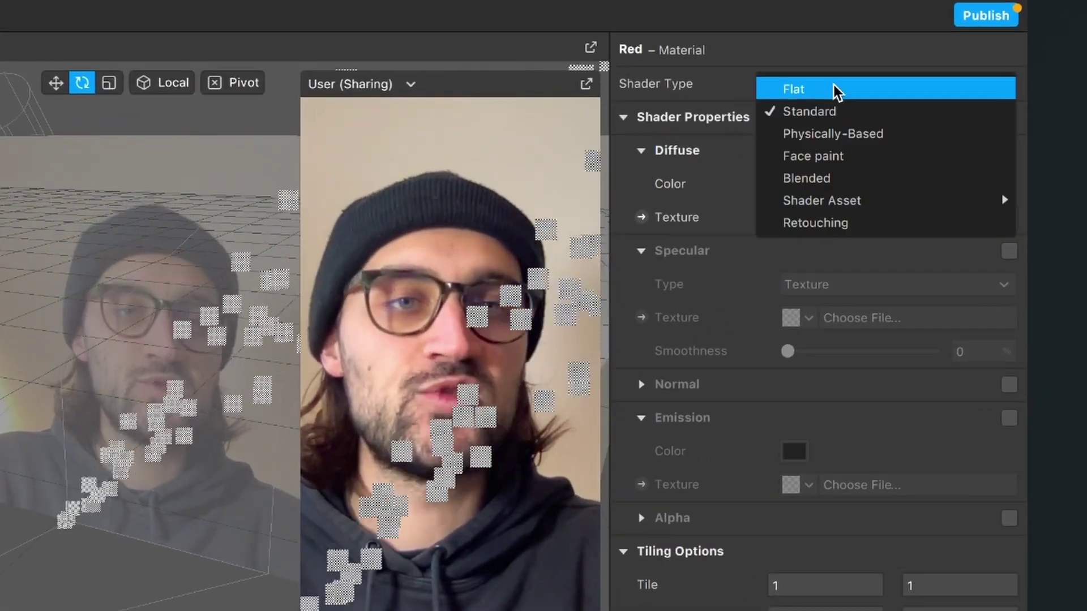
pyautogui.click(820, 137)
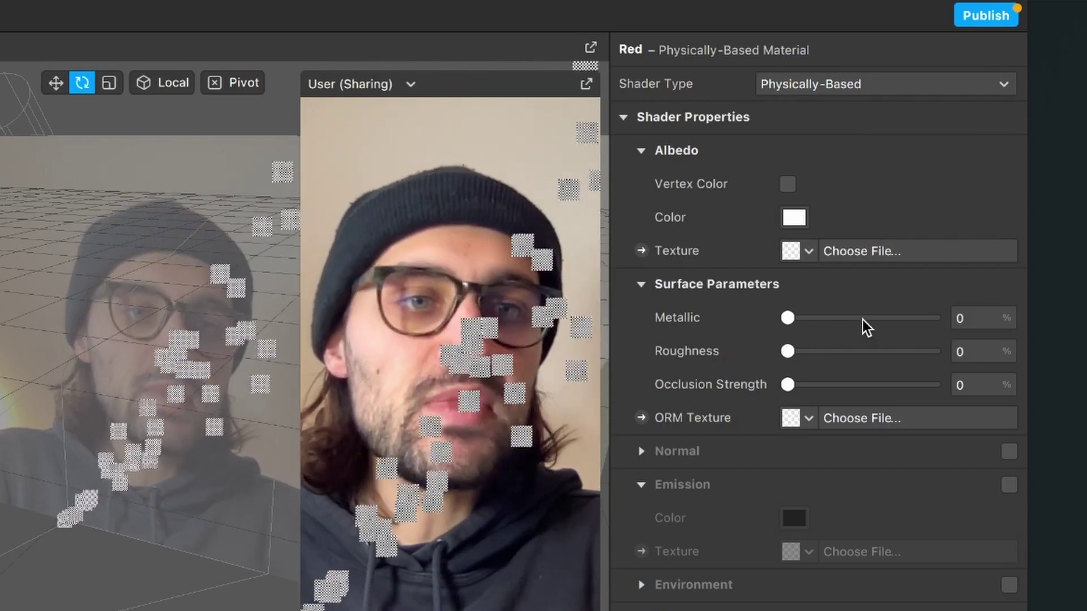
pyautogui.click(862, 319)
pyautogui.moveTo(861, 320); pyautogui.dragTo(889, 347)
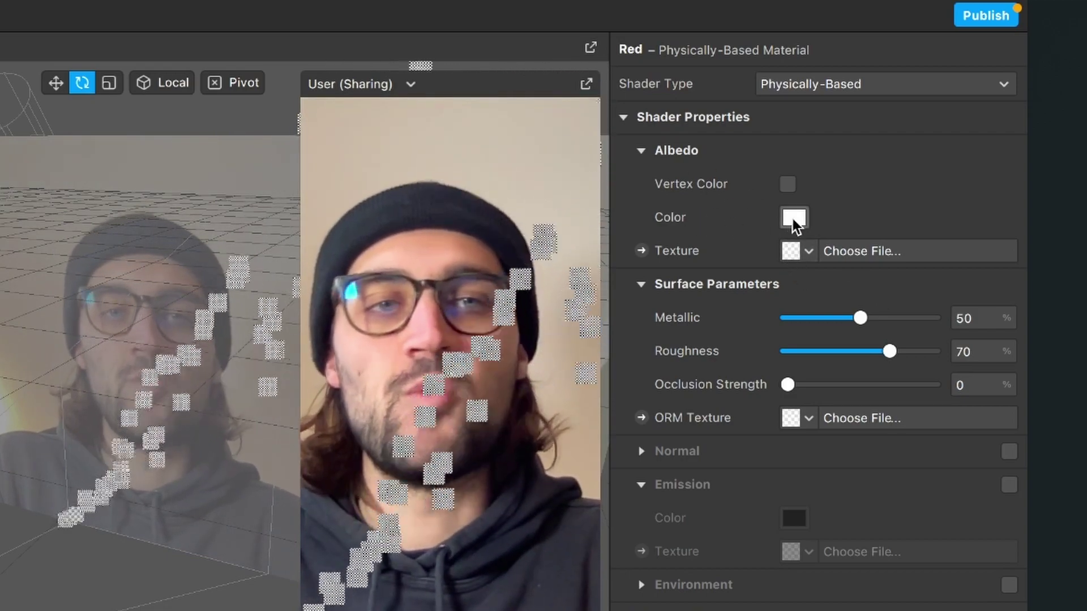
# Set the Red material's albedo color to a strong red at 100% opacity
pyautogui.click(794, 218)
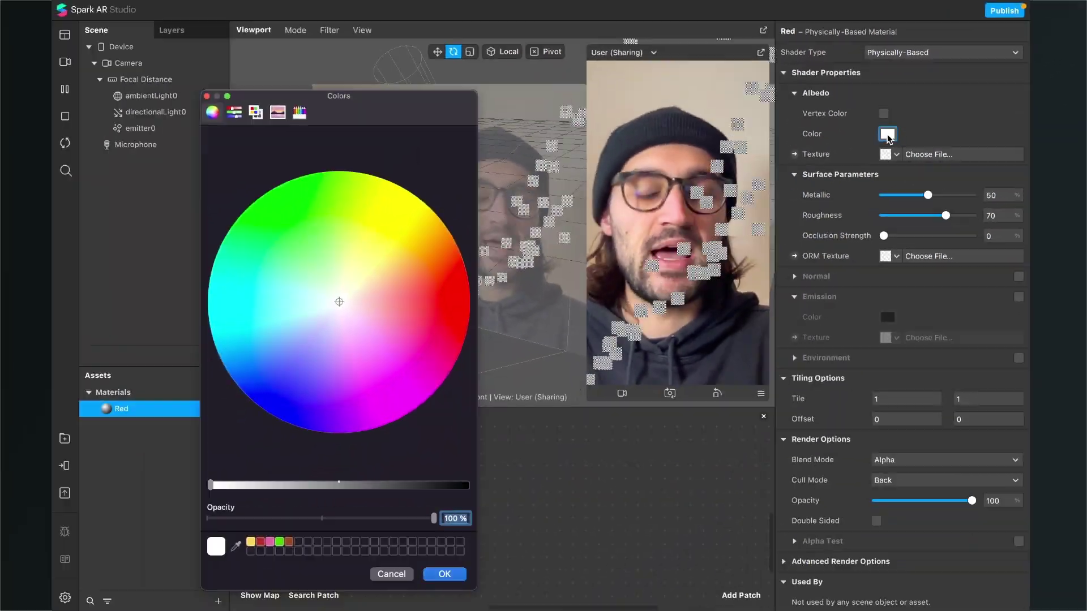
pyautogui.click(429, 307)
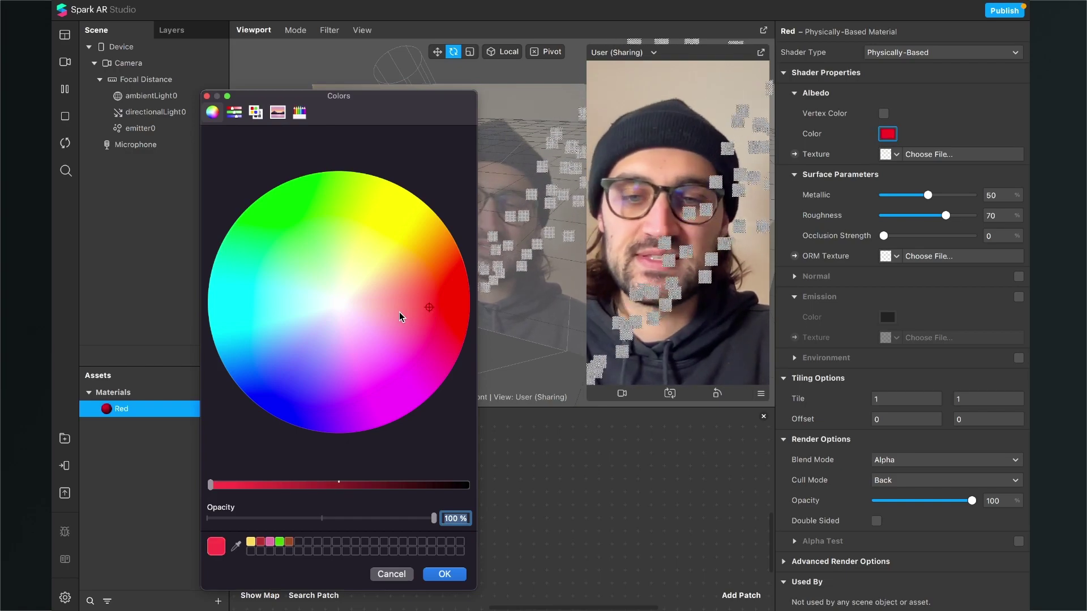
pyautogui.click(460, 574)
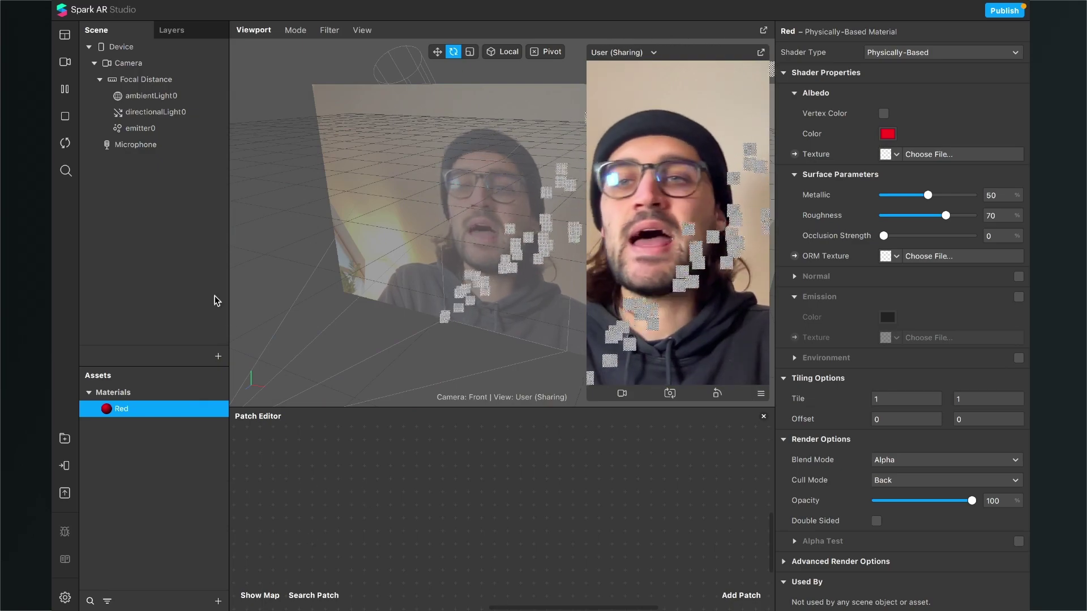
# Assign the Red material to the particle emitter
pyautogui.click(164, 126)
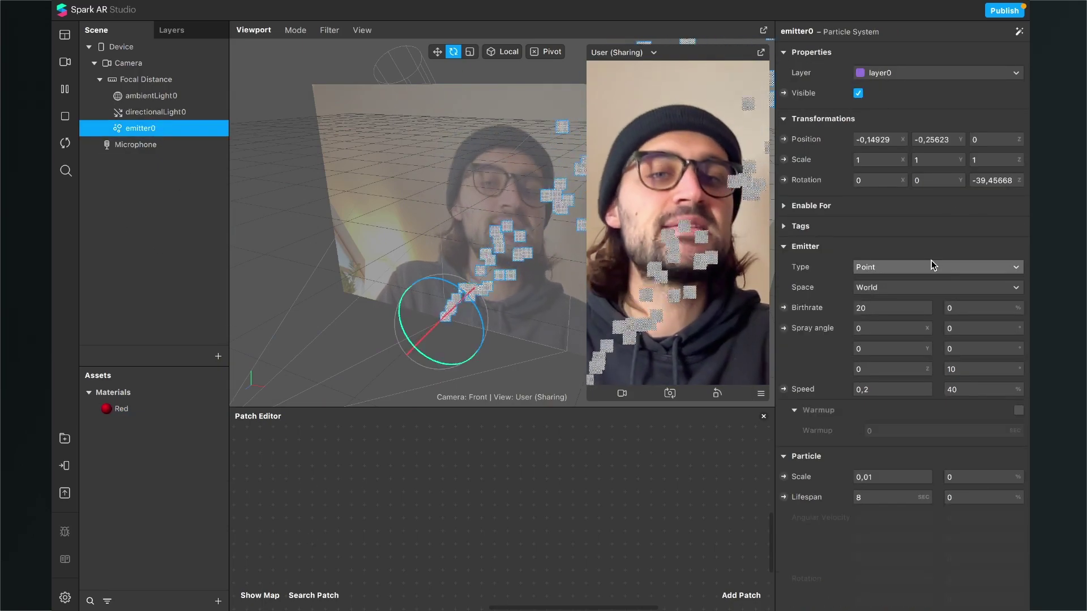
pyautogui.scroll(-3, 931, 261)
pyautogui.scroll(-8, 931, 263)
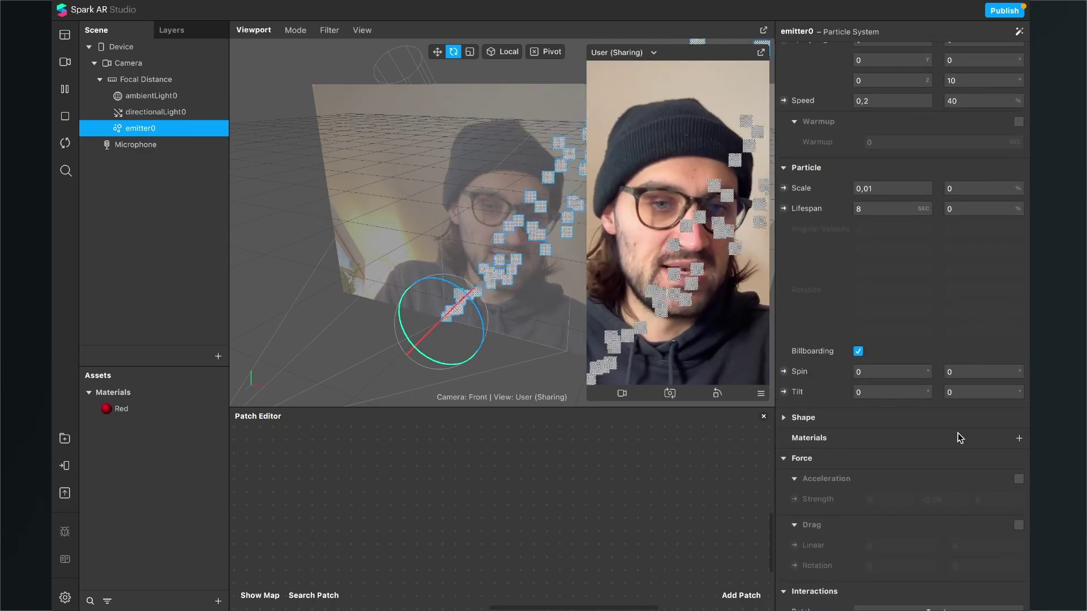
pyautogui.click(1018, 438)
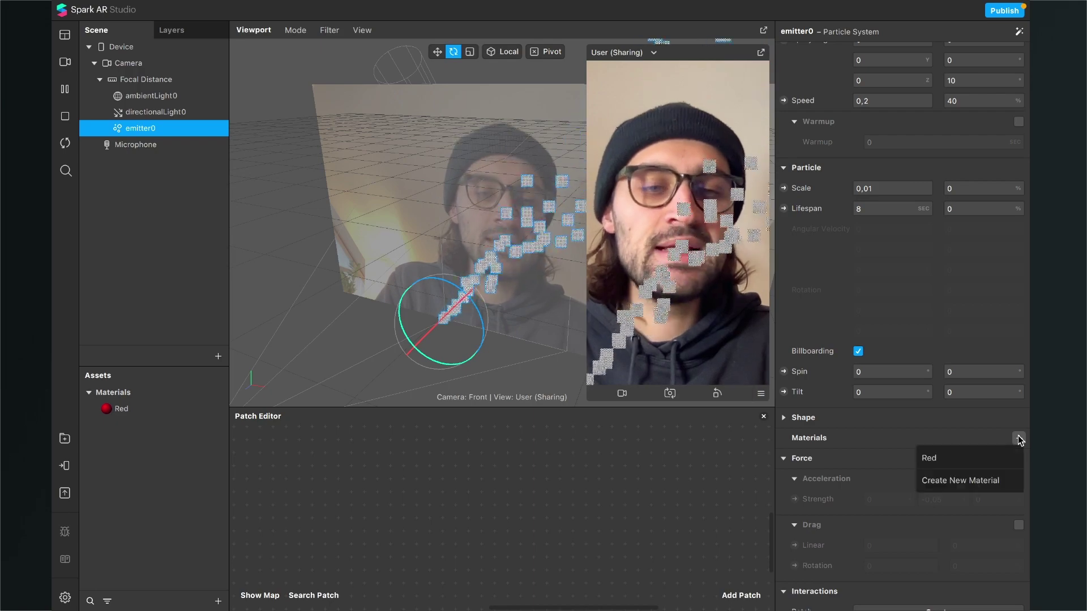
pyautogui.click(967, 460)
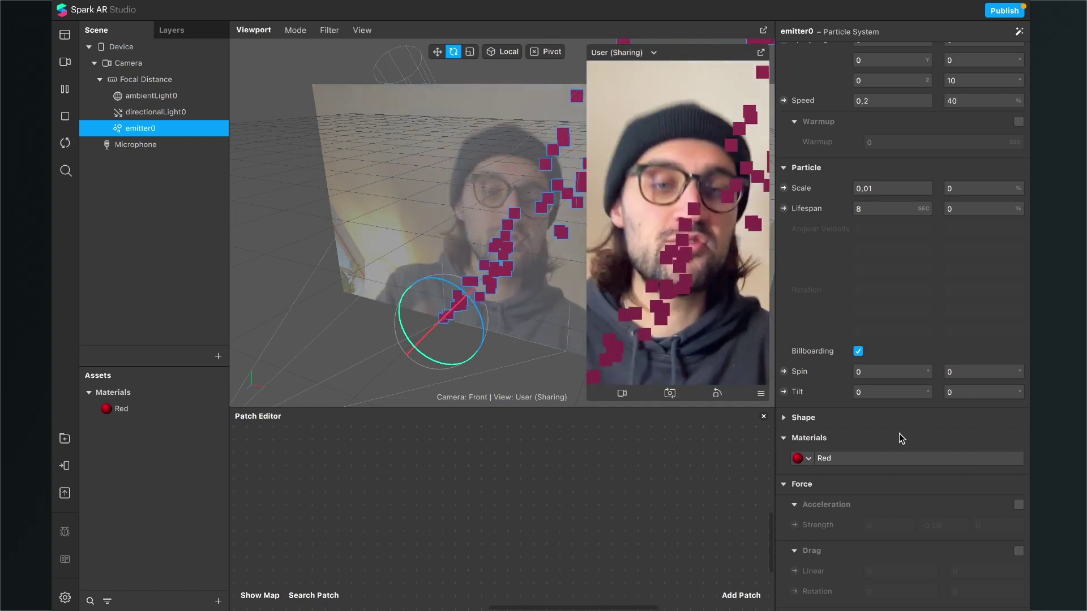
# Enable the emitter's acceleration force and set its Y strength to -0,1
pyautogui.scroll(-2, 901, 438)
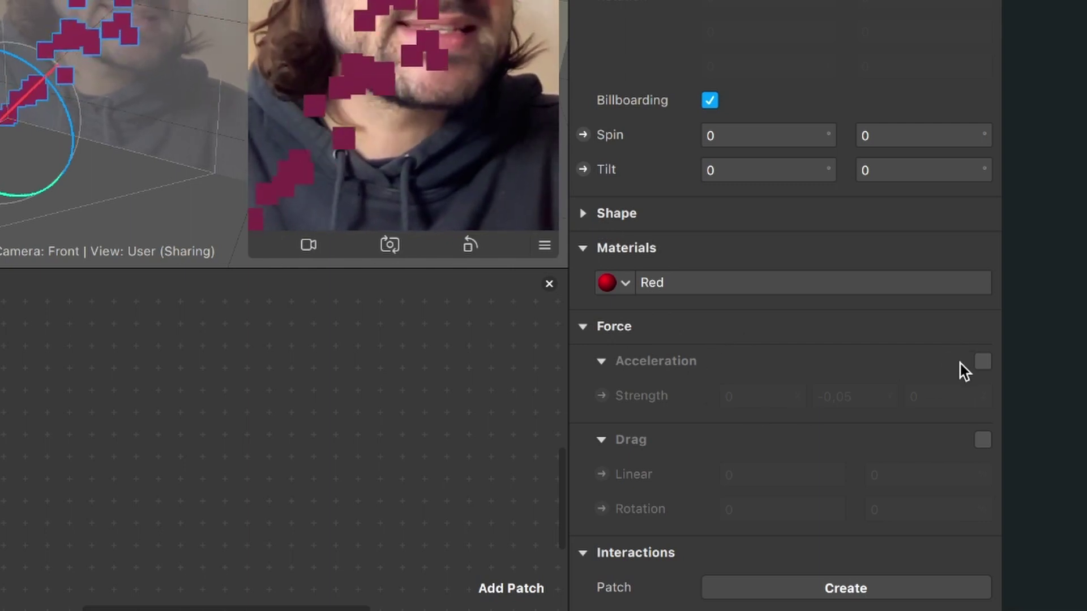
pyautogui.click(981, 363)
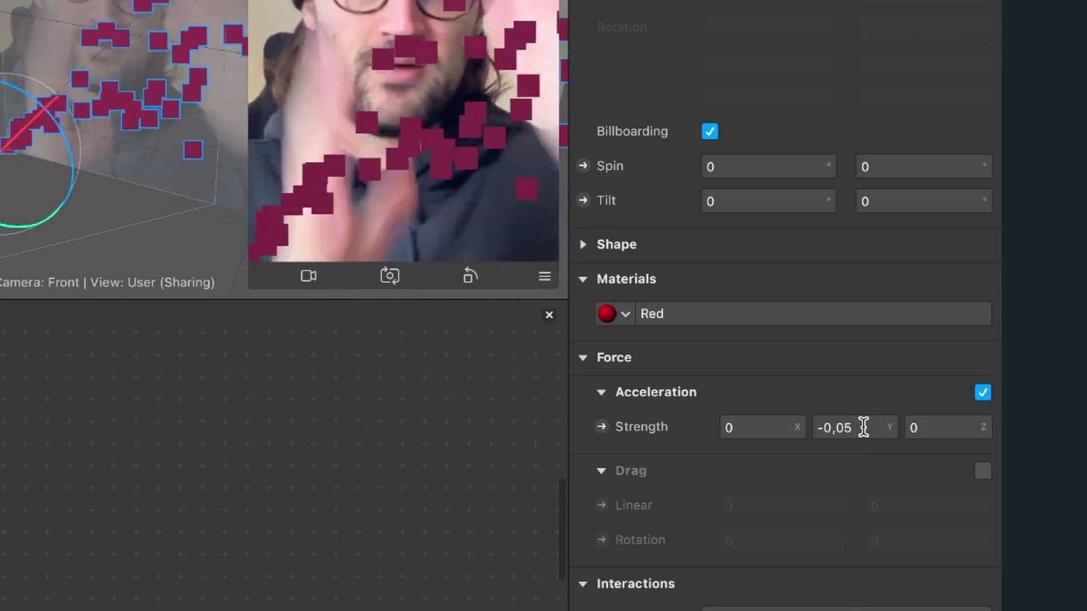
pyautogui.click(863, 427)
pyautogui.press('Right')
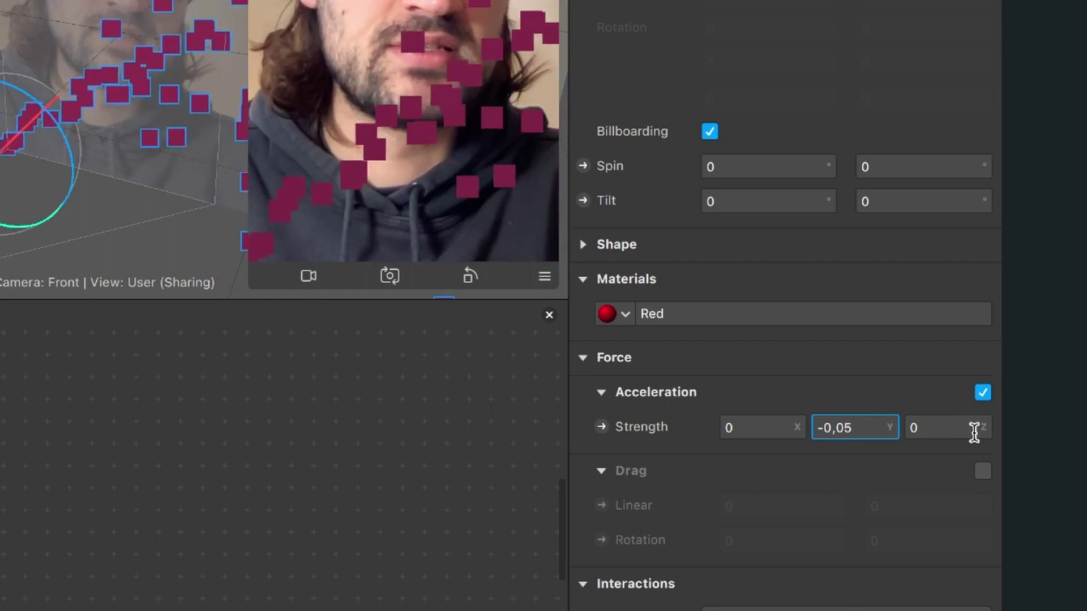
pyautogui.press('BackSpace')
pyautogui.press('BackSpace')
pyautogui.write('1')
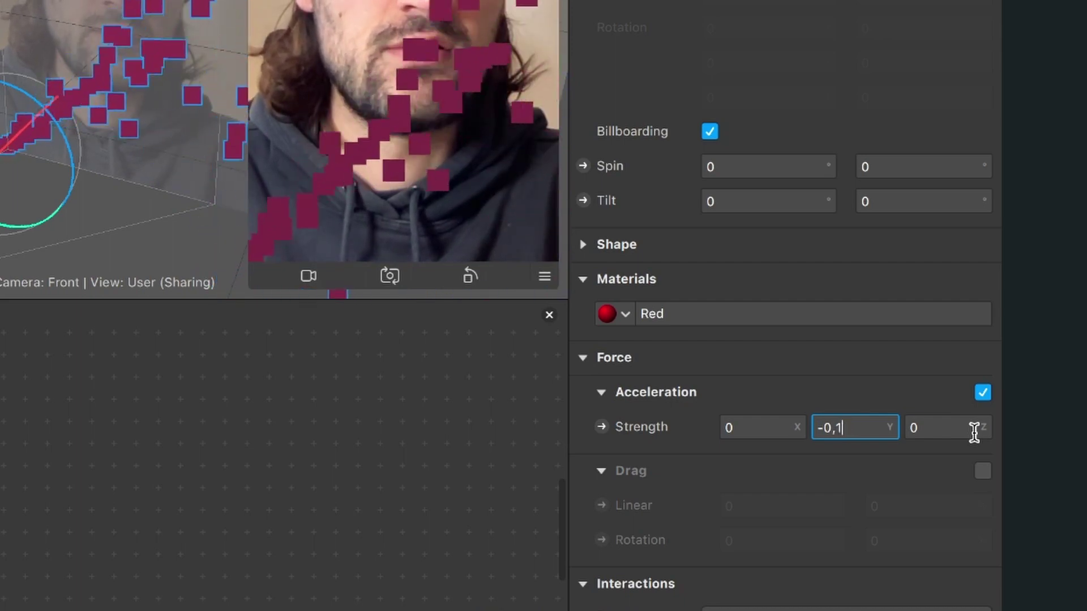
pyautogui.press('Return')
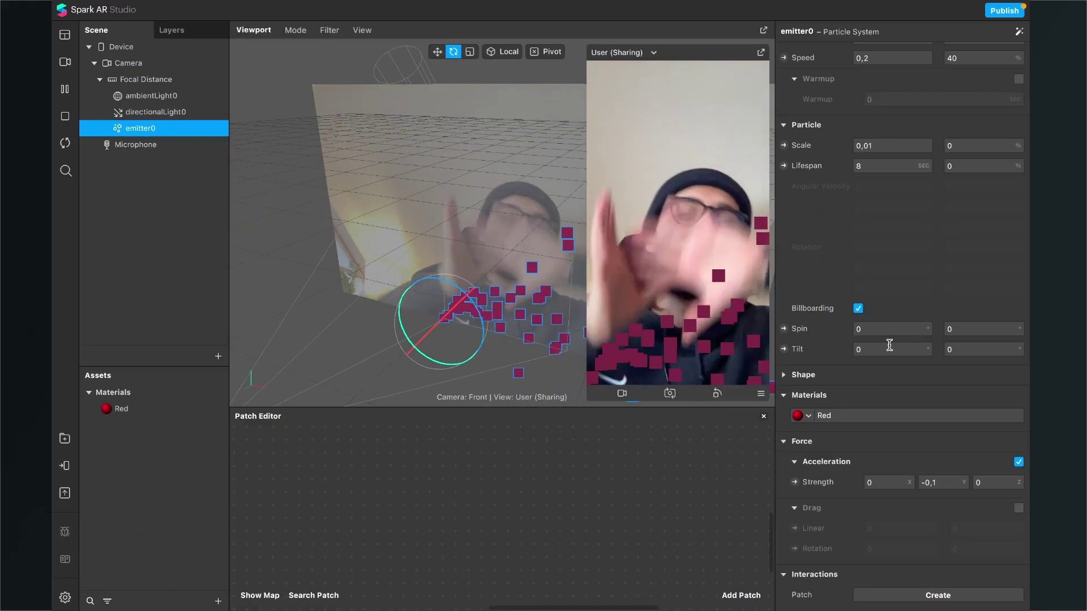
# Set the emitter's particle speed to 0,5
pyautogui.scroll(3, 889, 345)
pyautogui.scroll(5, 889, 345)
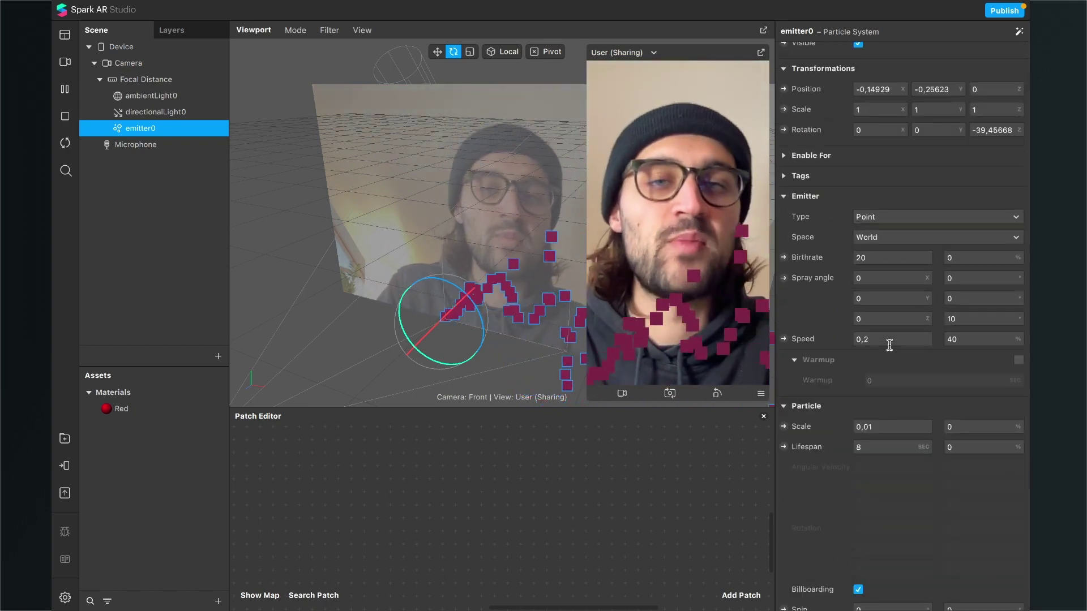
pyautogui.scroll(-6, 868, 427)
pyautogui.scroll(3, 870, 430)
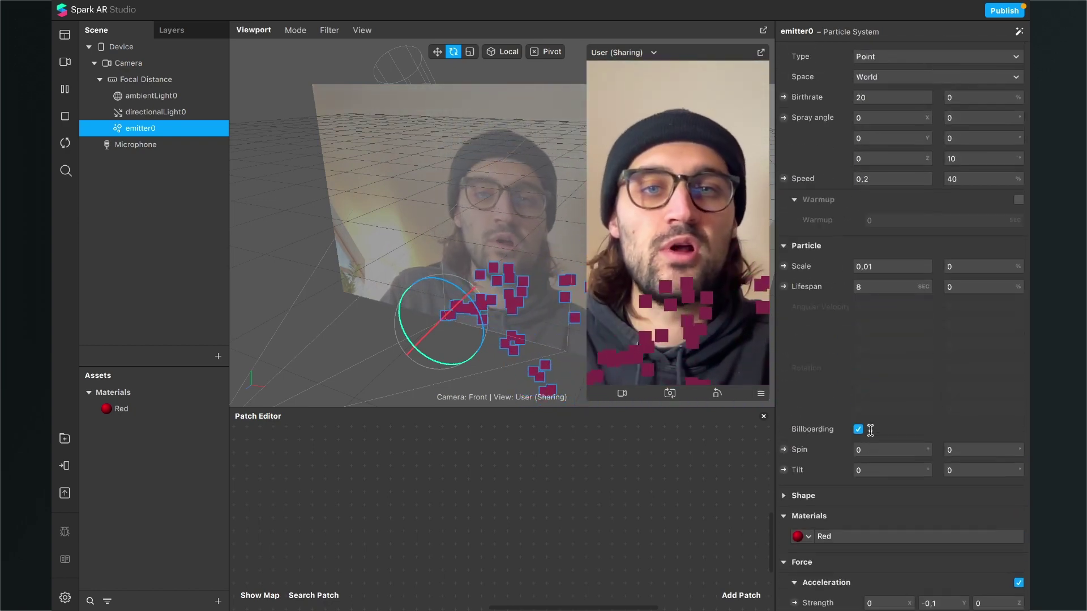
pyautogui.scroll(4, 870, 430)
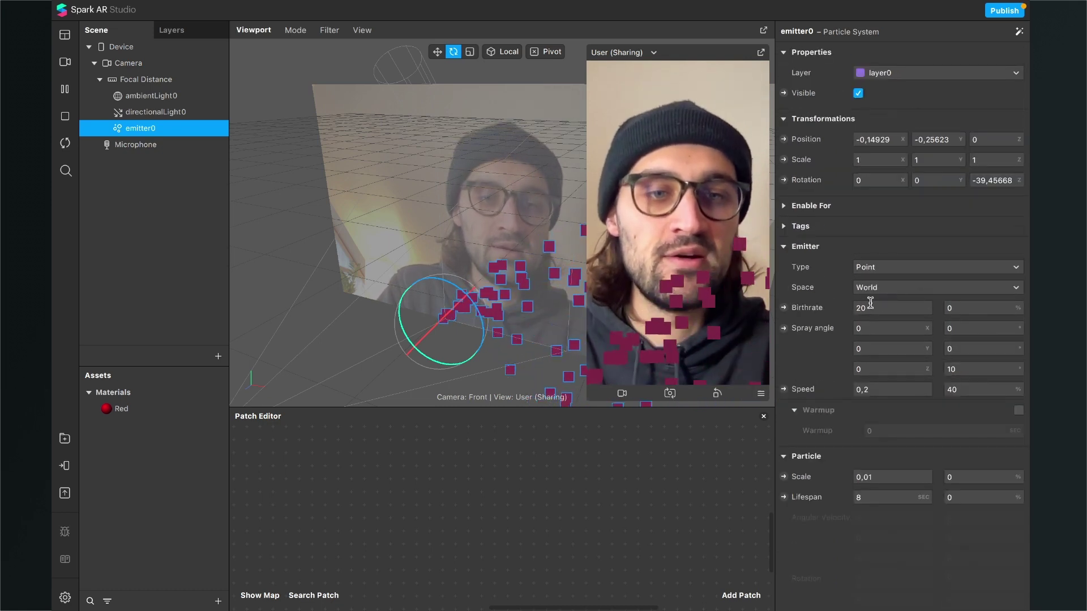
pyautogui.click(881, 393)
pyautogui.press('Return')
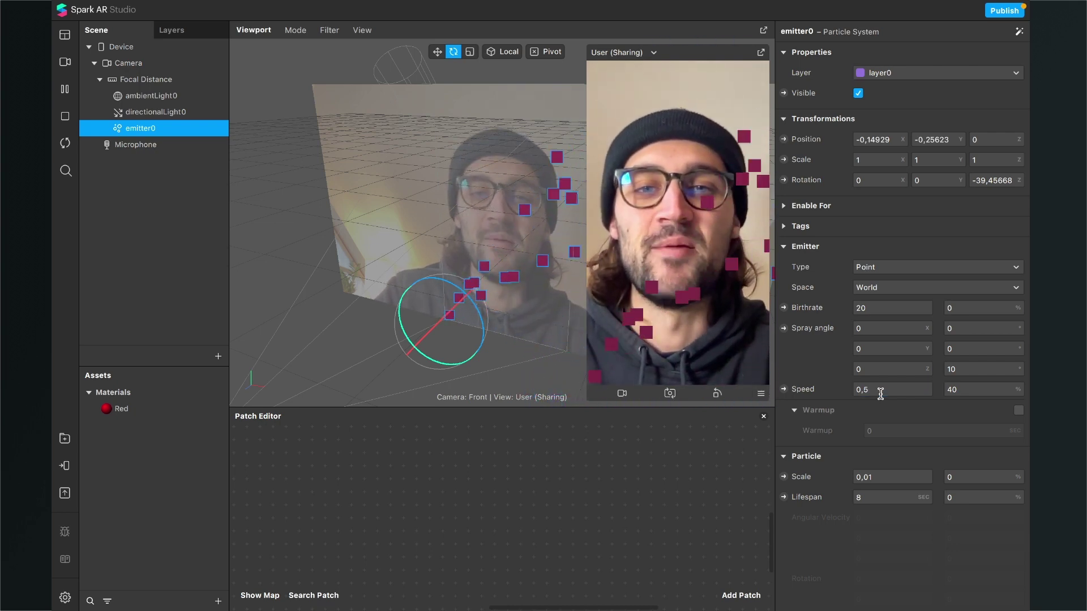
# Set the emitter's particle speed to 0,3 with a 20% variation
pyautogui.click(880, 390)
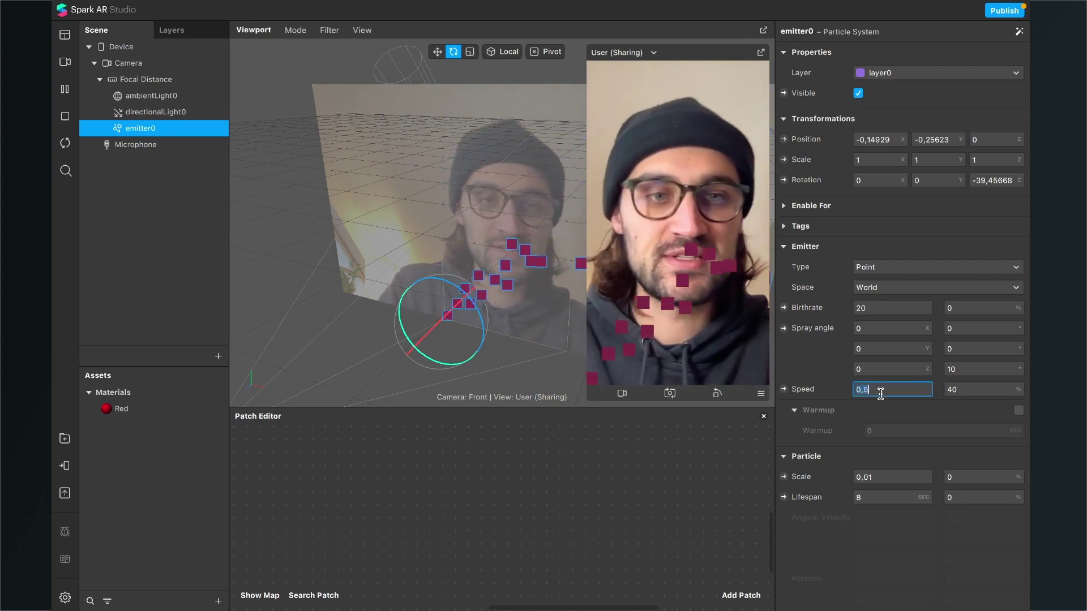
pyautogui.press('BackSpace')
pyautogui.write('3')
pyautogui.press('Return')
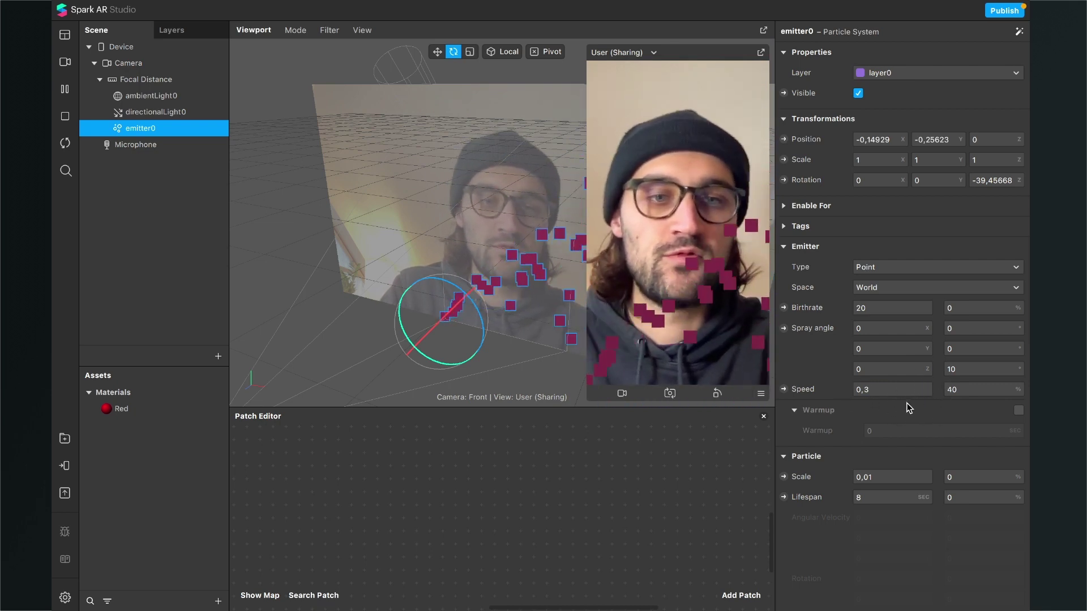
pyautogui.click(970, 389)
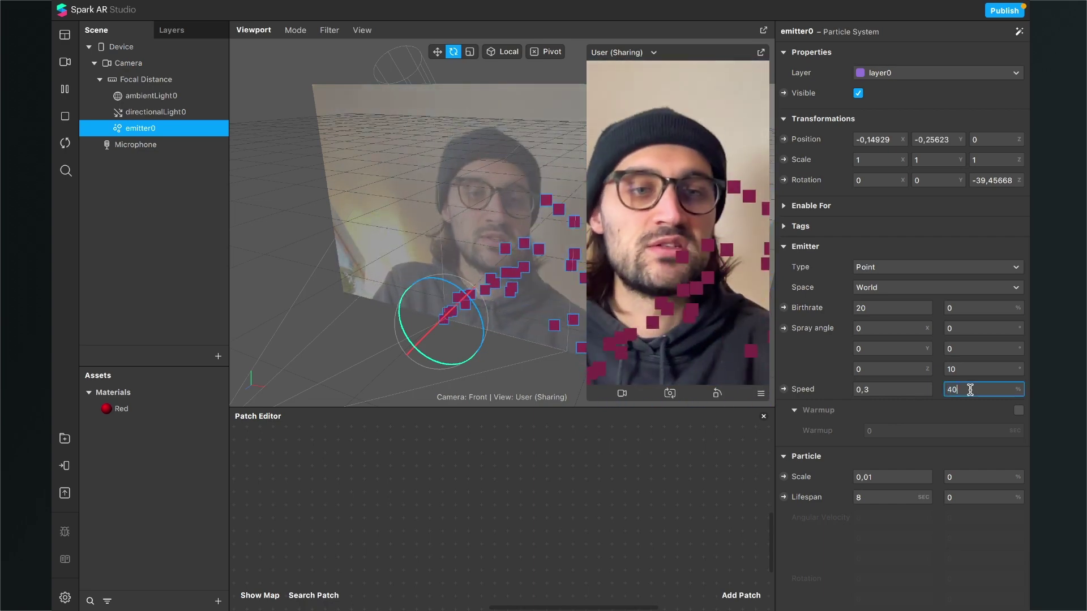
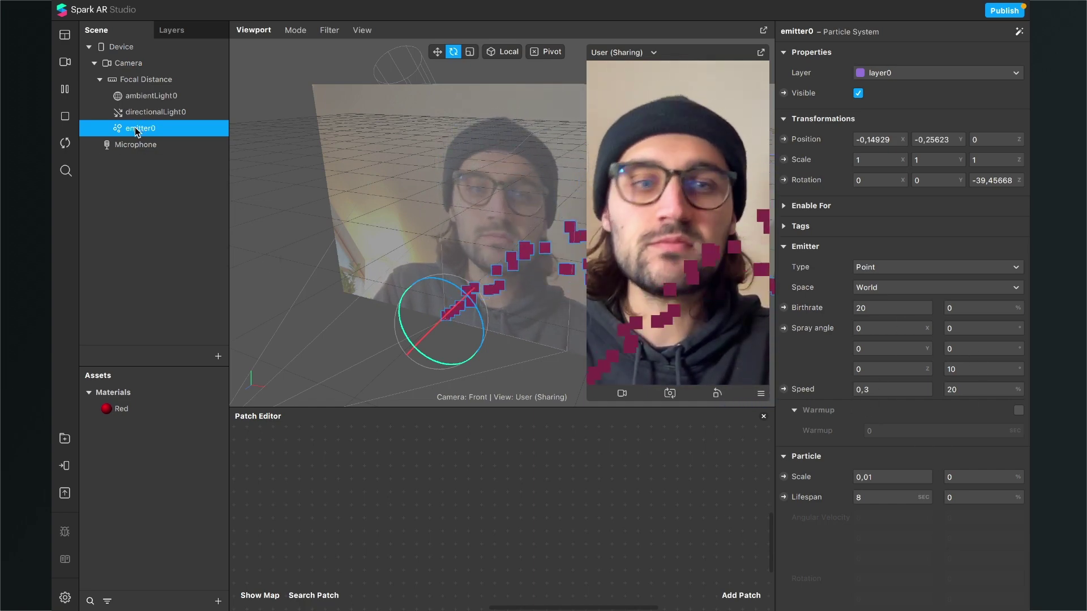
# Disable billboarding for the emitter's particles and set their angular velocity to 180 on X, Y and Z
pyautogui.scroll(-3, 918, 390)
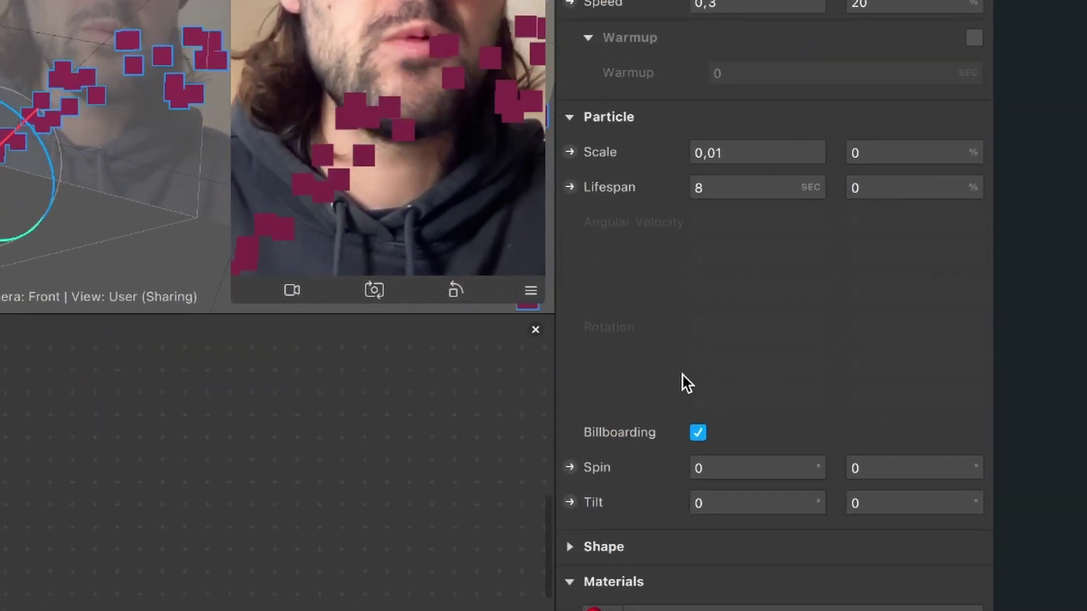
pyautogui.click(698, 433)
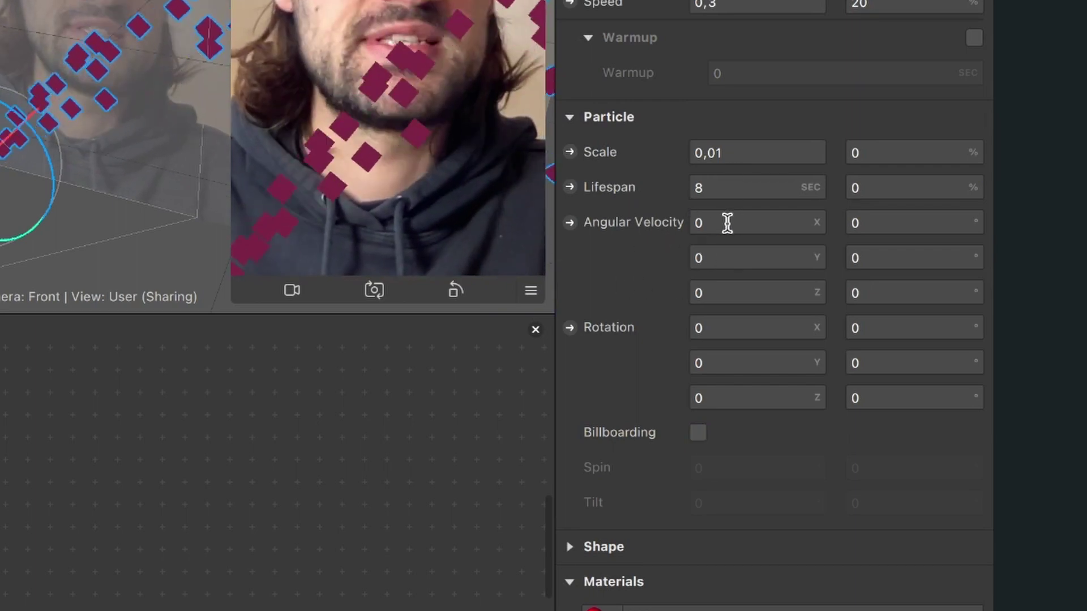
pyautogui.click(725, 222)
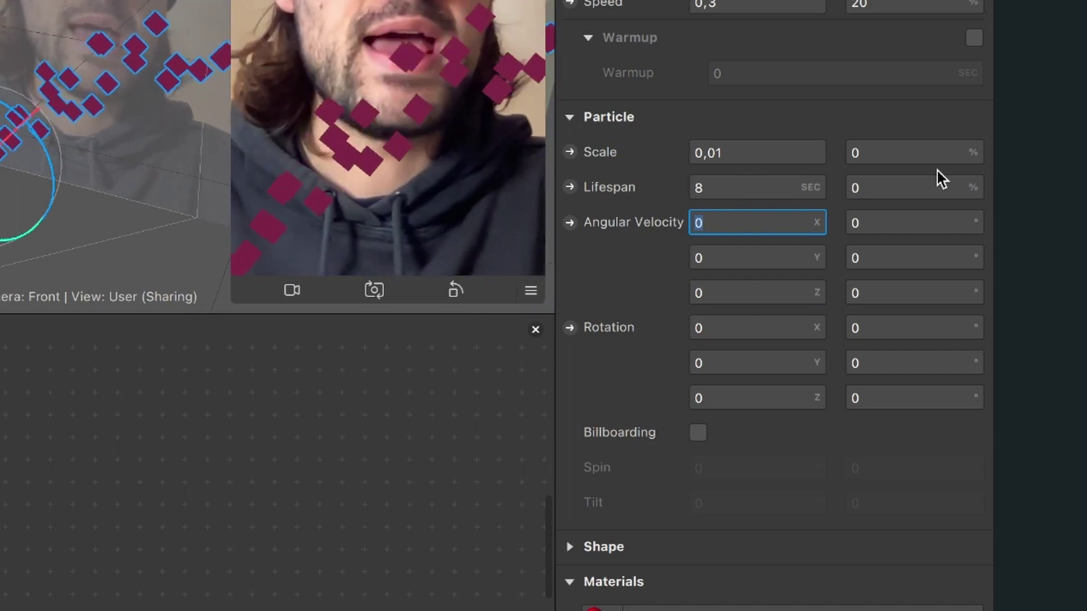
pyautogui.hotkey('ctrl', 'a')
pyautogui.write('180')
pyautogui.press('Return')
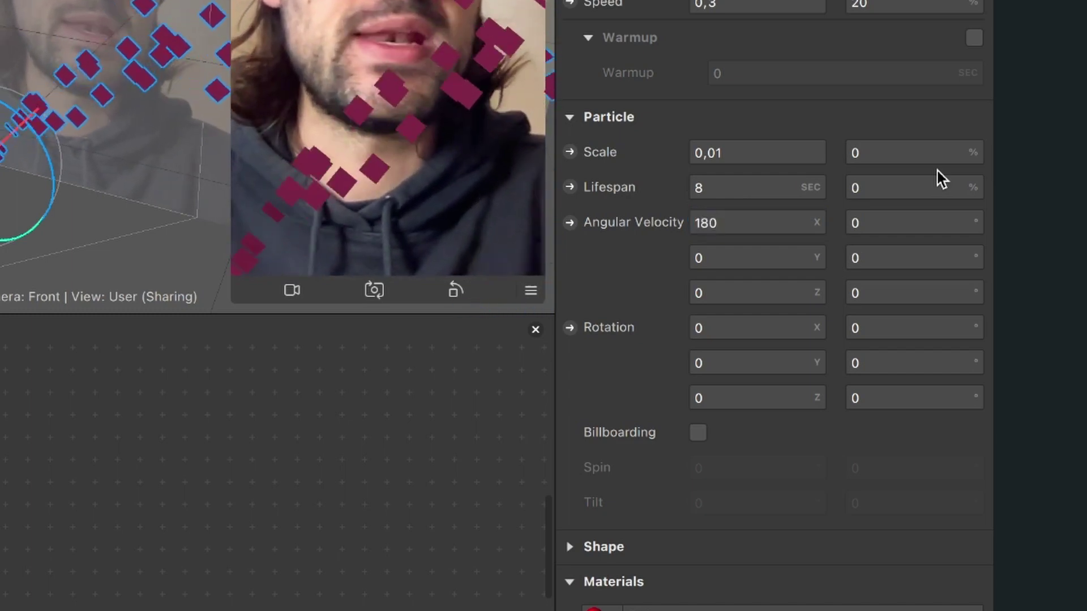
pyautogui.click(735, 253)
pyautogui.write('180')
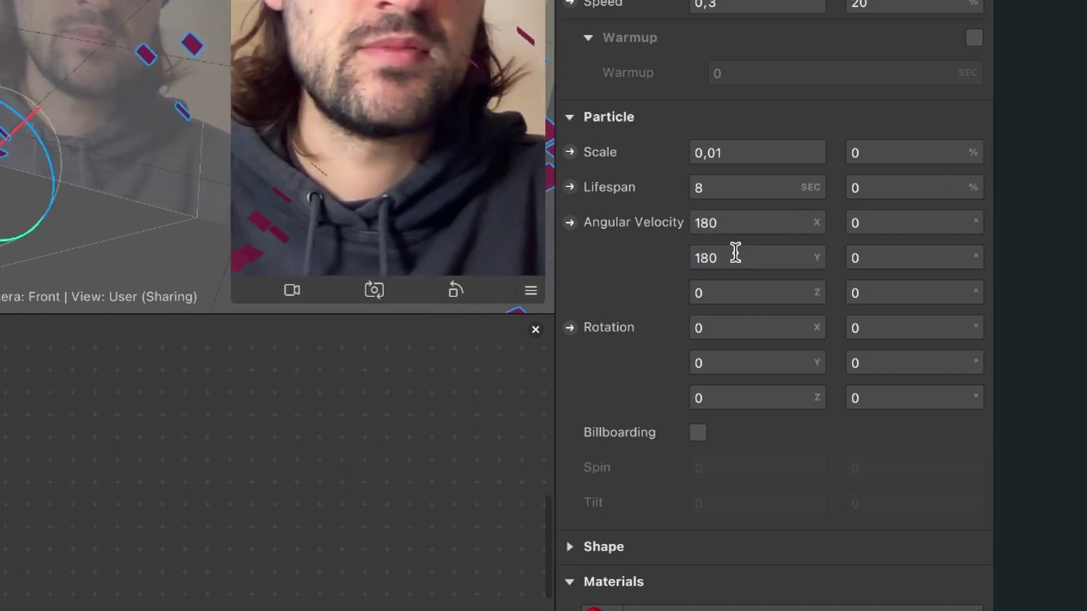
pyautogui.press('Return')
pyautogui.click(740, 293)
pyautogui.write('180')
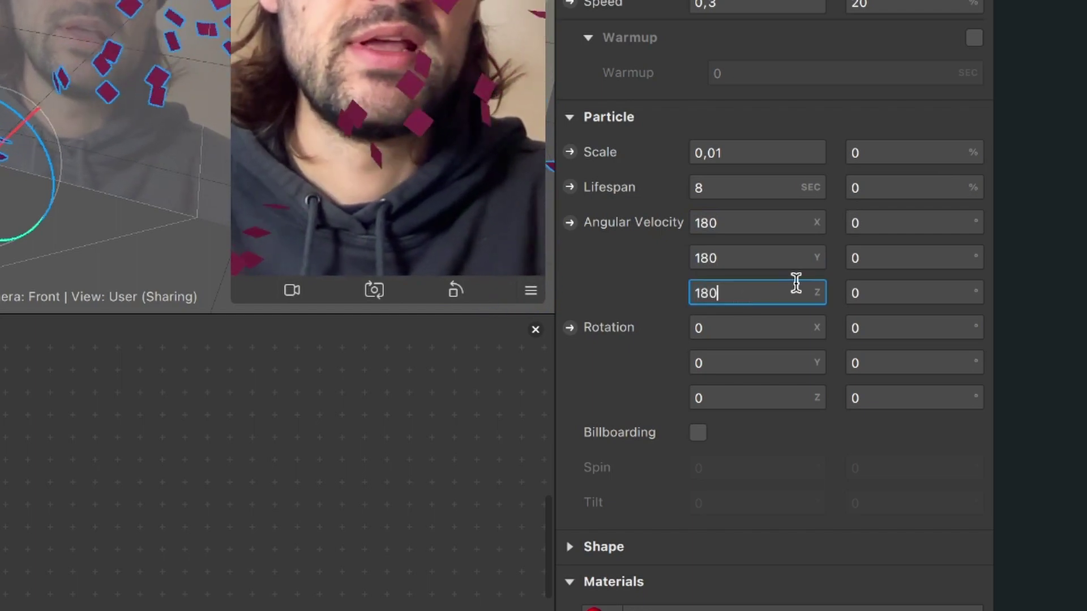
pyautogui.press('Return')
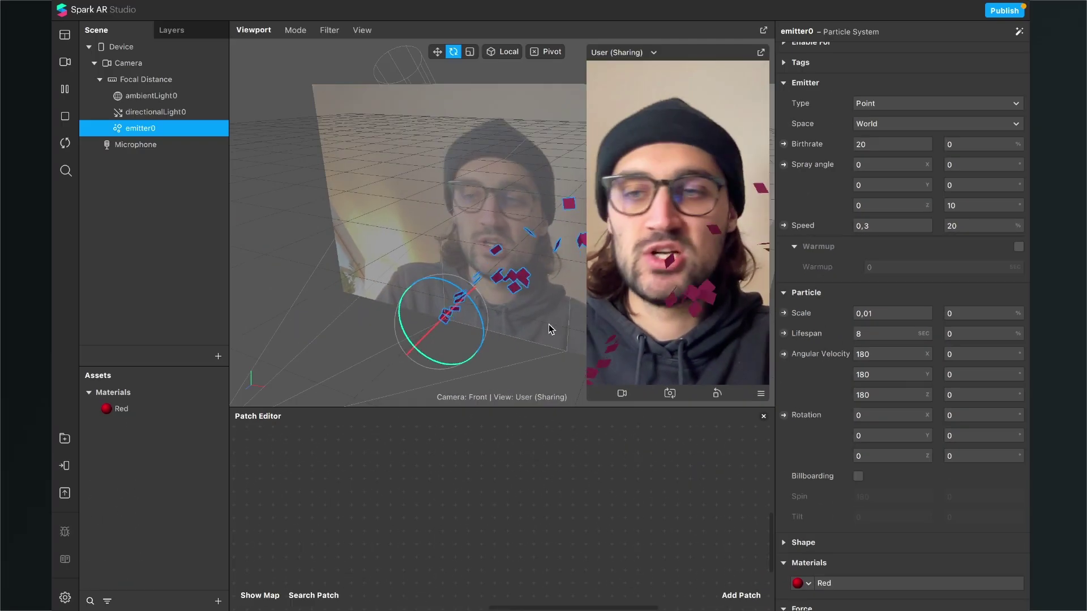
# Enable the Double Sided render option on the Red material
pyautogui.click(116, 409)
pyautogui.scroll(-1, 879, 254)
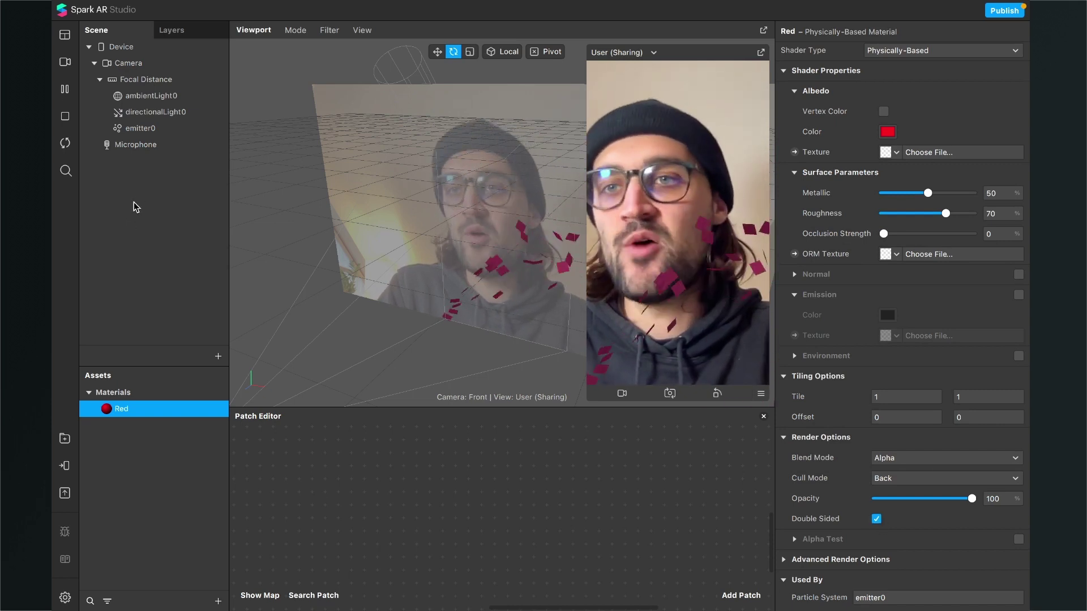
# Set the variation of emitter0's particle angular velocity to 200 degrees on X, Y and Z
pyautogui.click(146, 130)
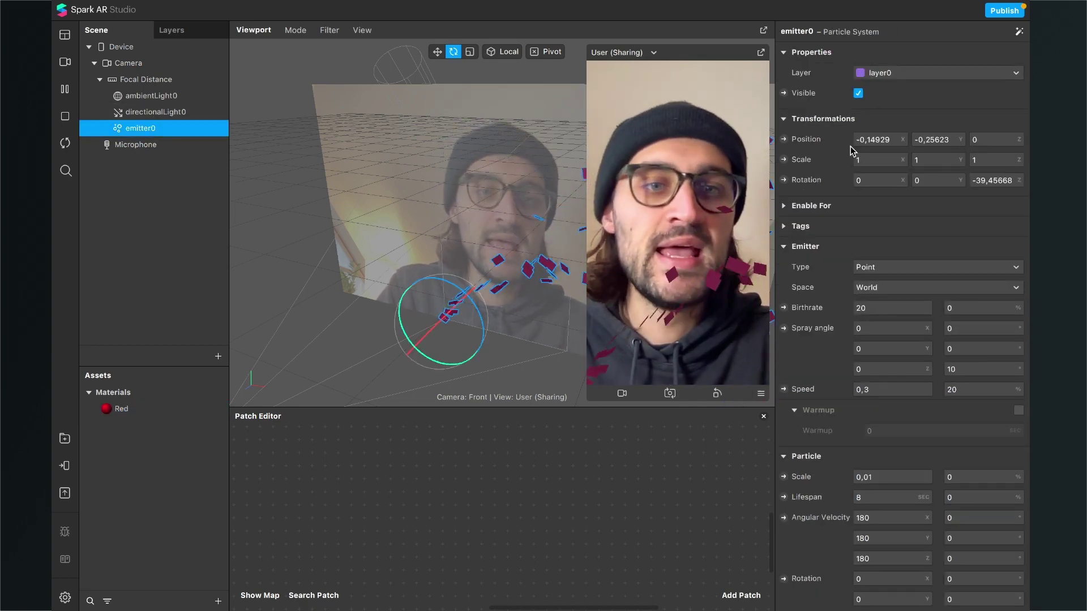
pyautogui.scroll(-3, 827, 388)
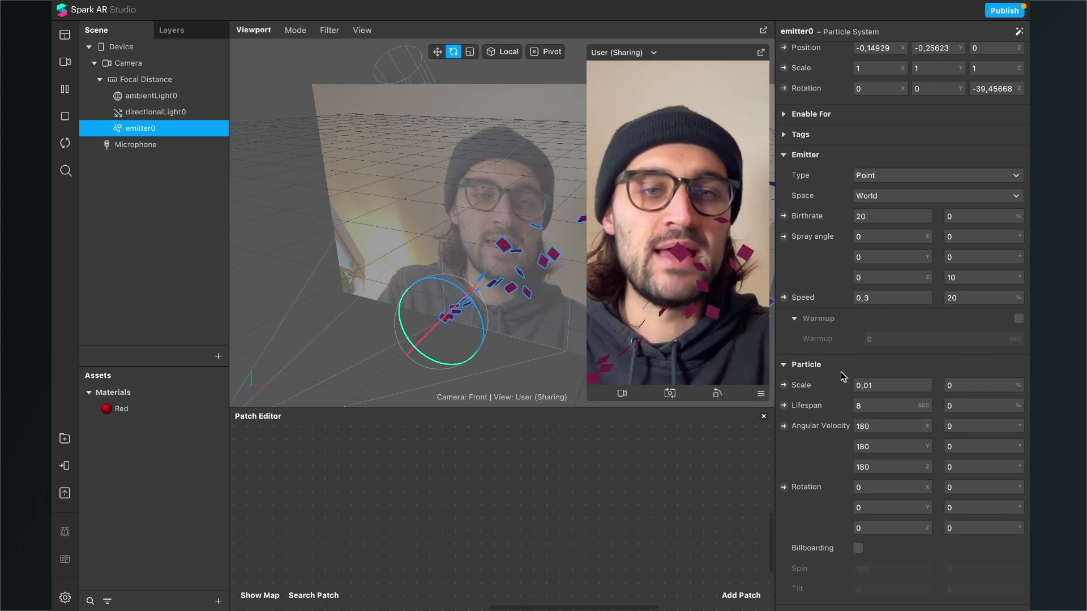
pyautogui.scroll(-1, 835, 384)
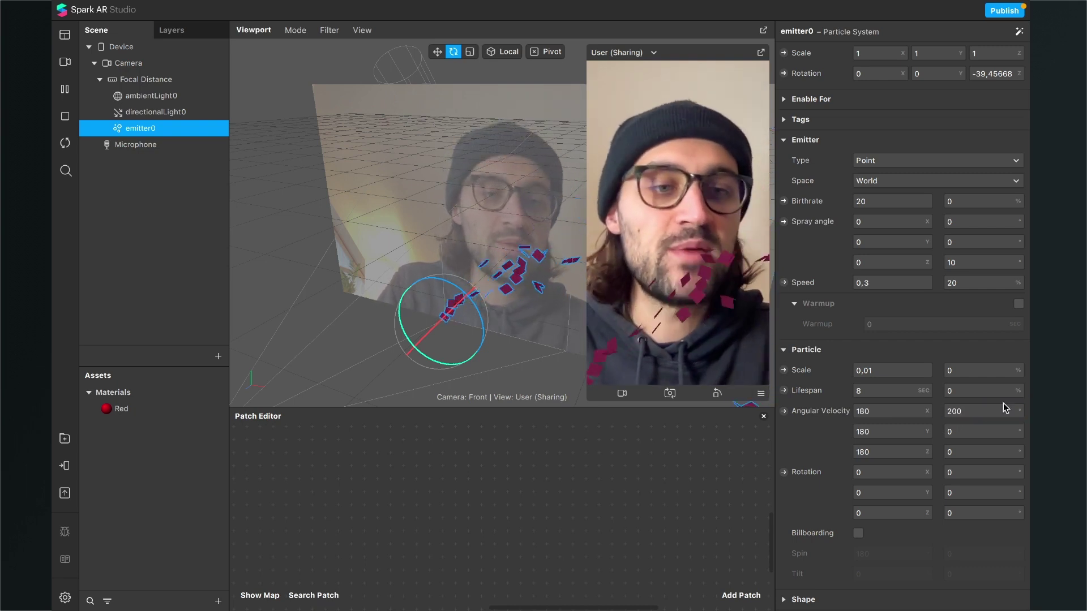
pyautogui.click(967, 451)
pyautogui.write('200')
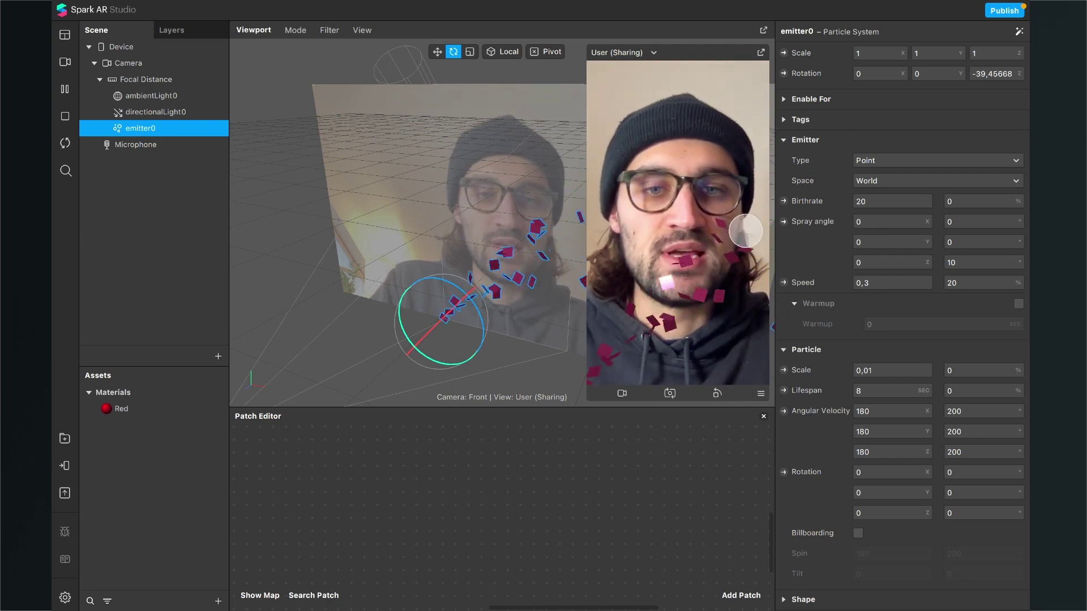
# Set the emitter's particle scale to 0,005 with a 50% variation
pyautogui.scroll(-3, 822, 263)
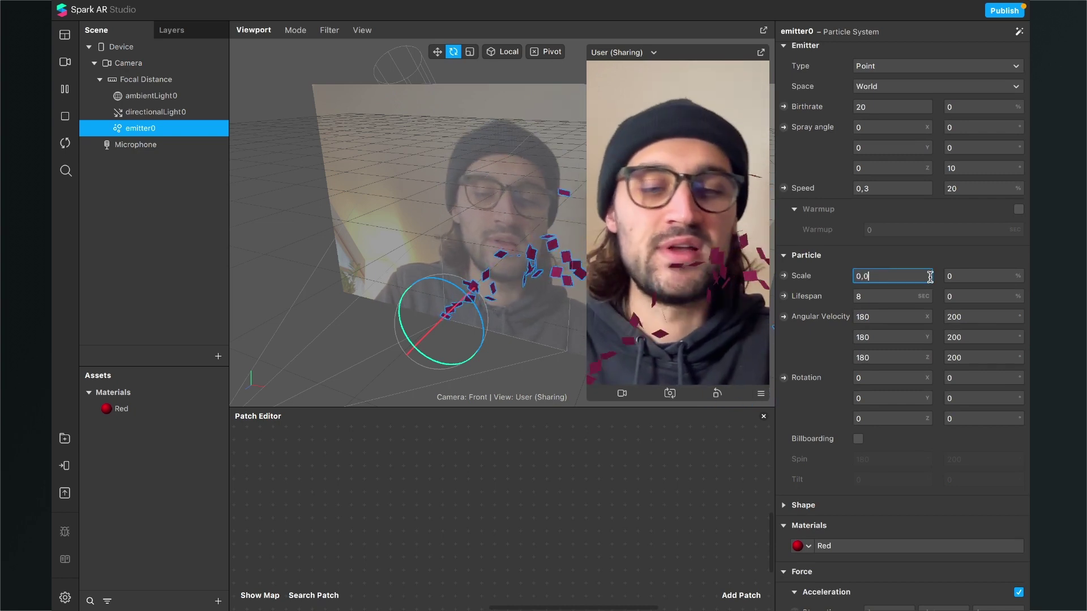
pyautogui.press('Return')
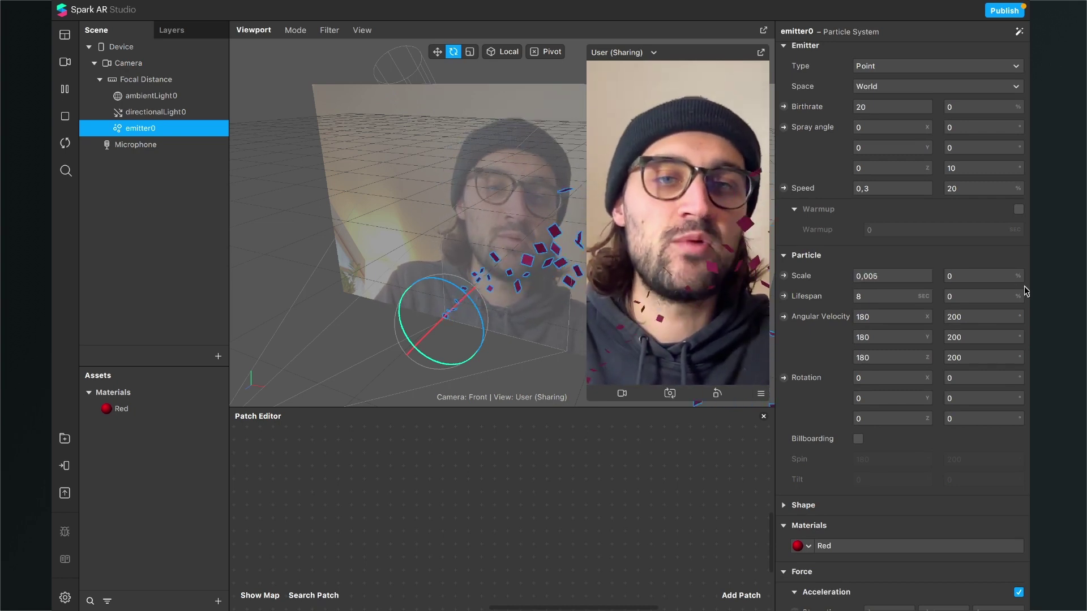
pyautogui.click(993, 275)
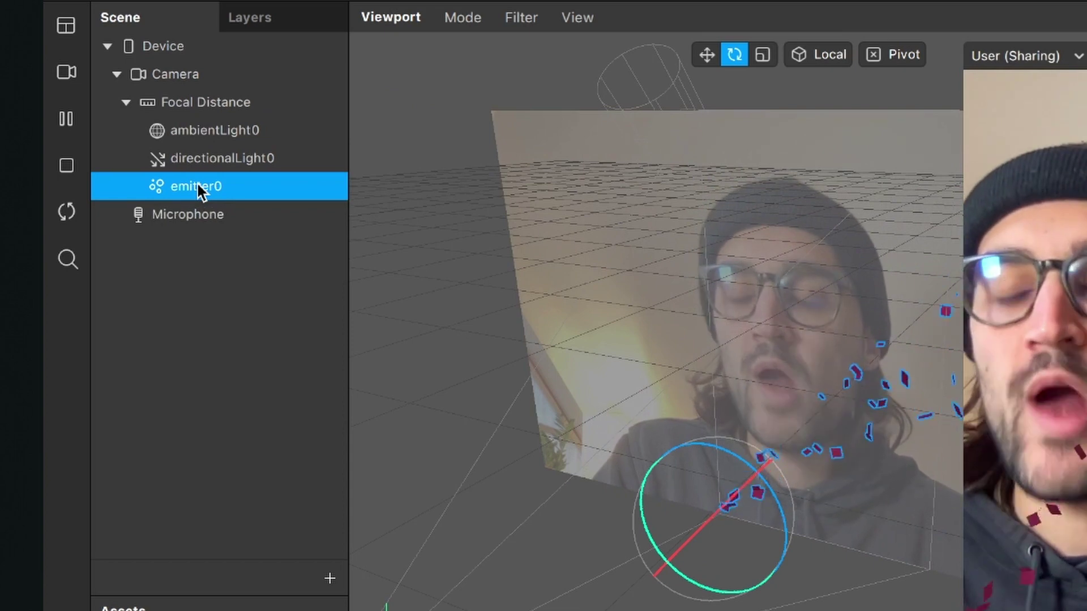
# Duplicate the particle emitter emitter0 in the scene
pyautogui.rightClick(197, 185)
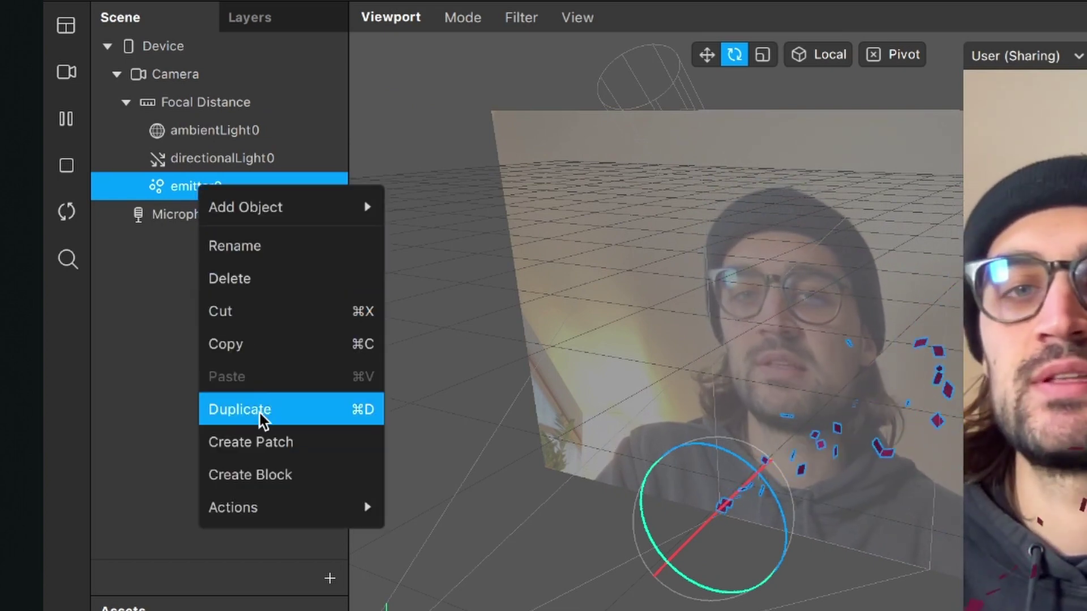
pyautogui.click(259, 413)
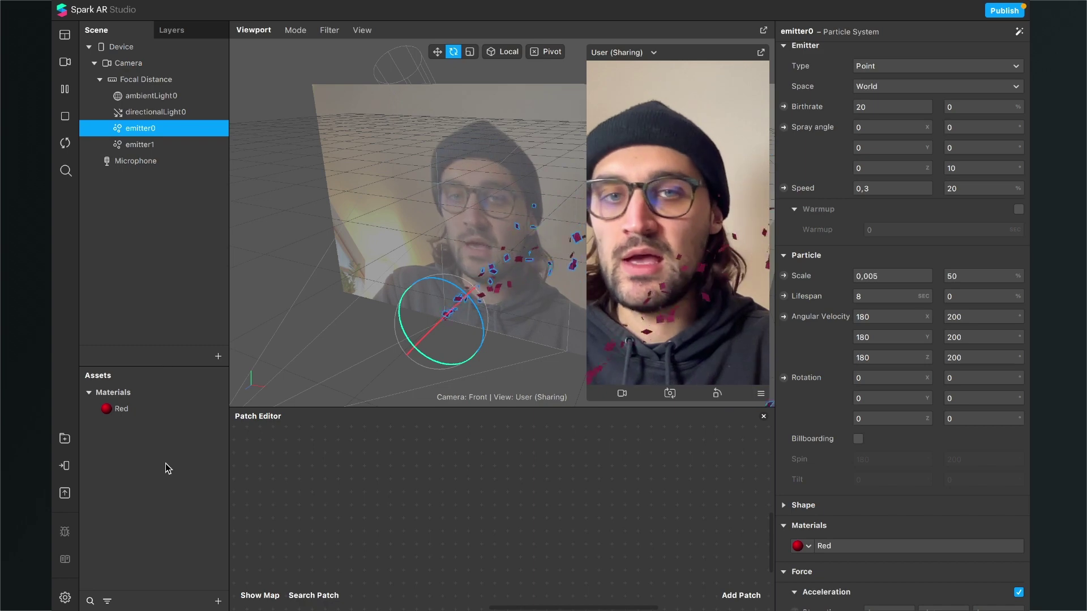
# Duplicate the Red material and rename the copy Gold
pyautogui.doubleClick(140, 414)
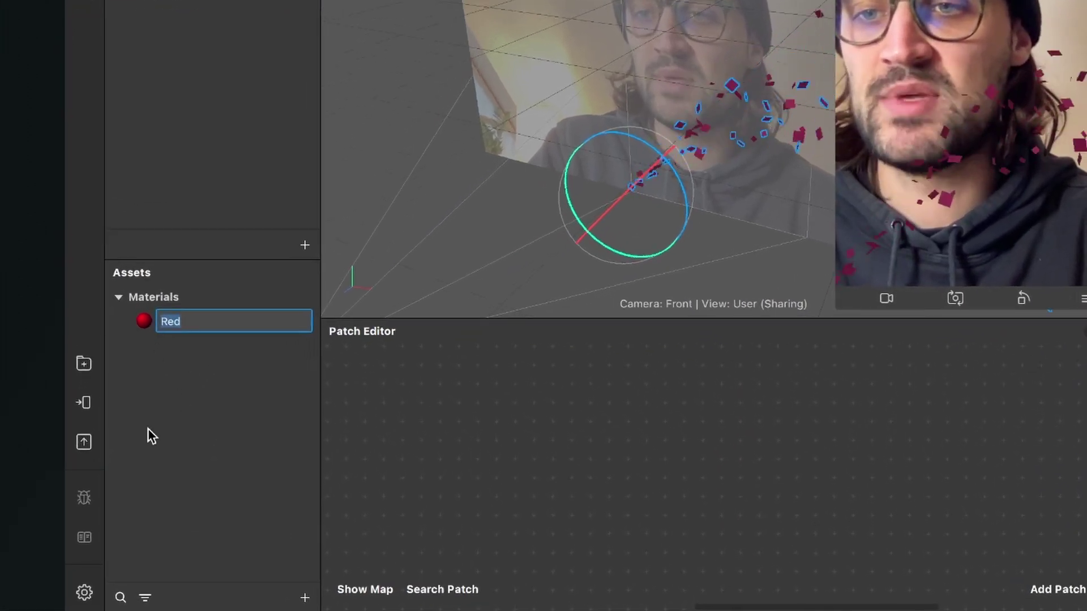
pyautogui.rightClick(145, 324)
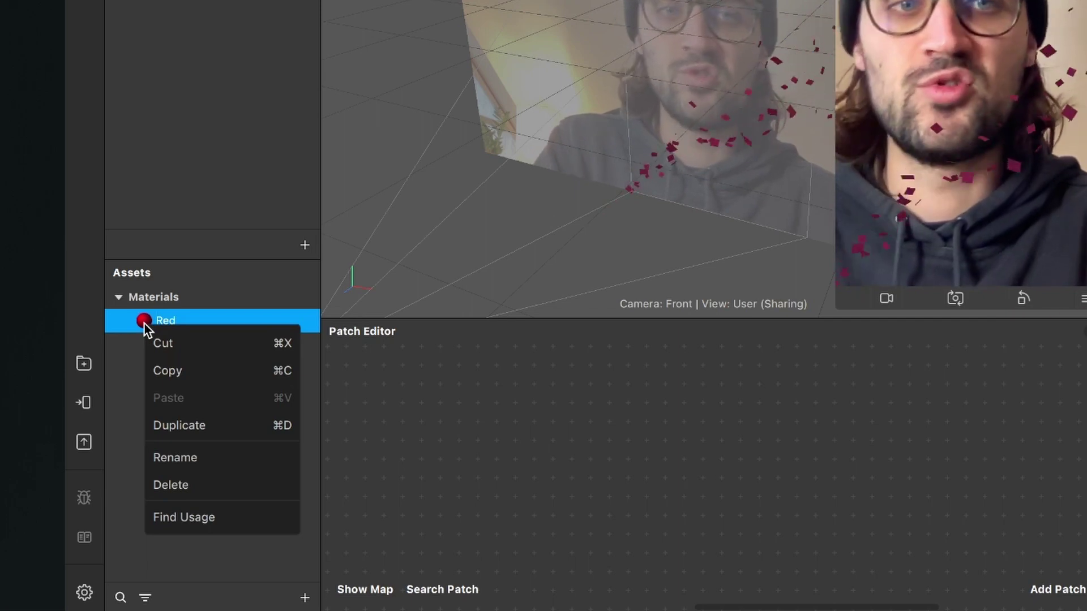
pyautogui.click(199, 427)
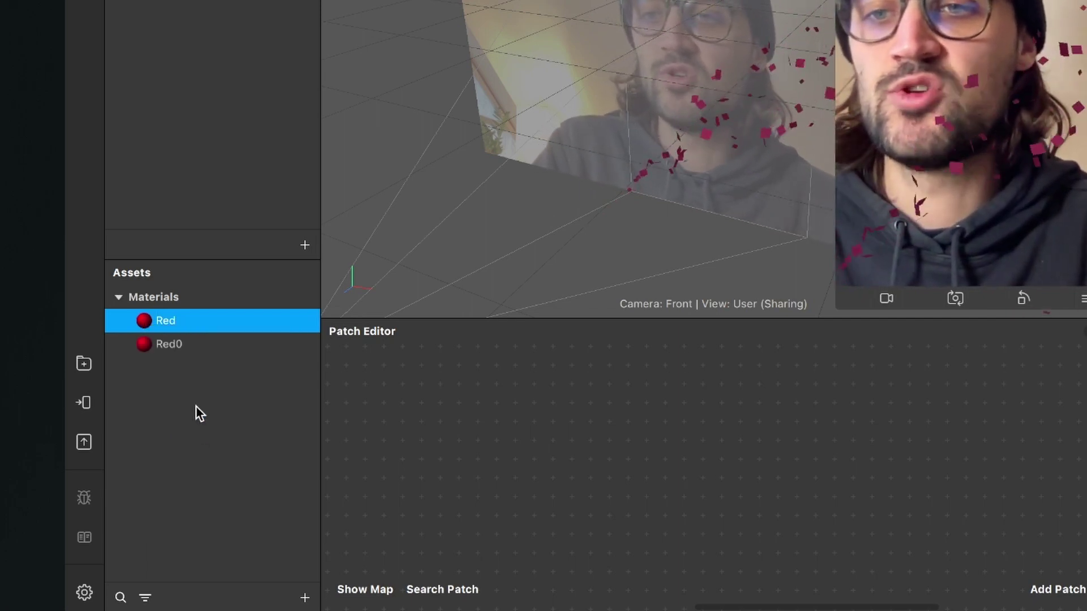
pyautogui.click(180, 338)
pyautogui.click(180, 343)
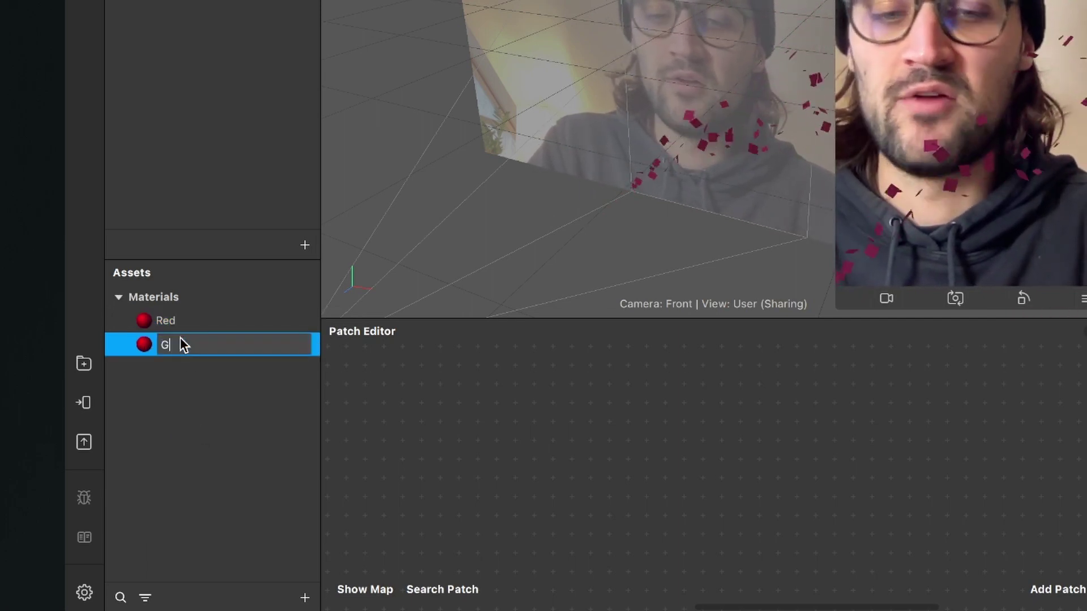
pyautogui.write('Gold')
pyautogui.press('Return')
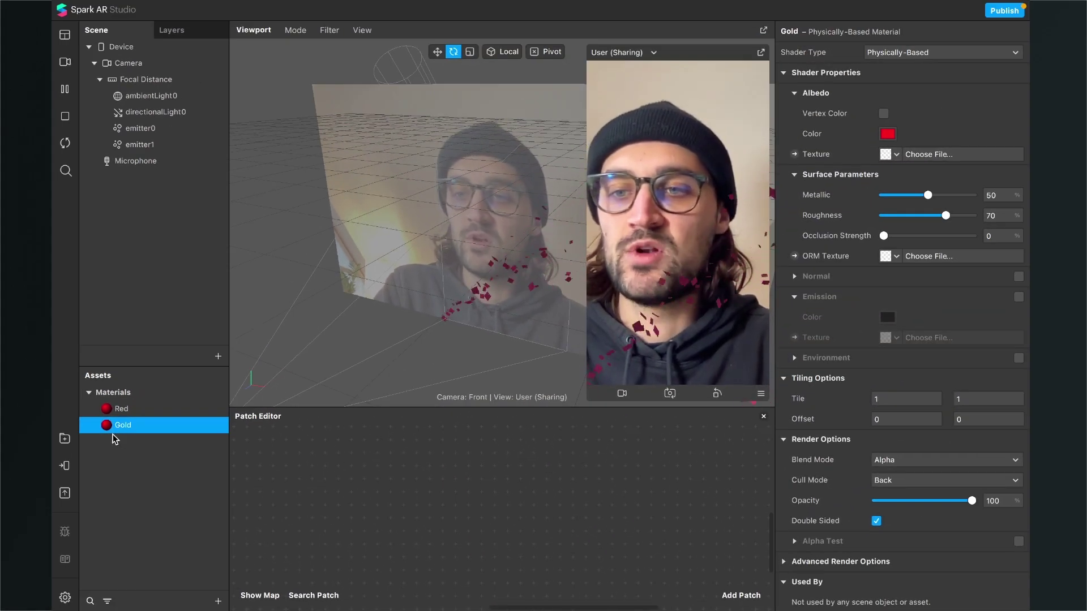
# Set the Gold material's albedo color to a golden orange at 100% opacity
pyautogui.click(888, 133)
pyautogui.click(403, 253)
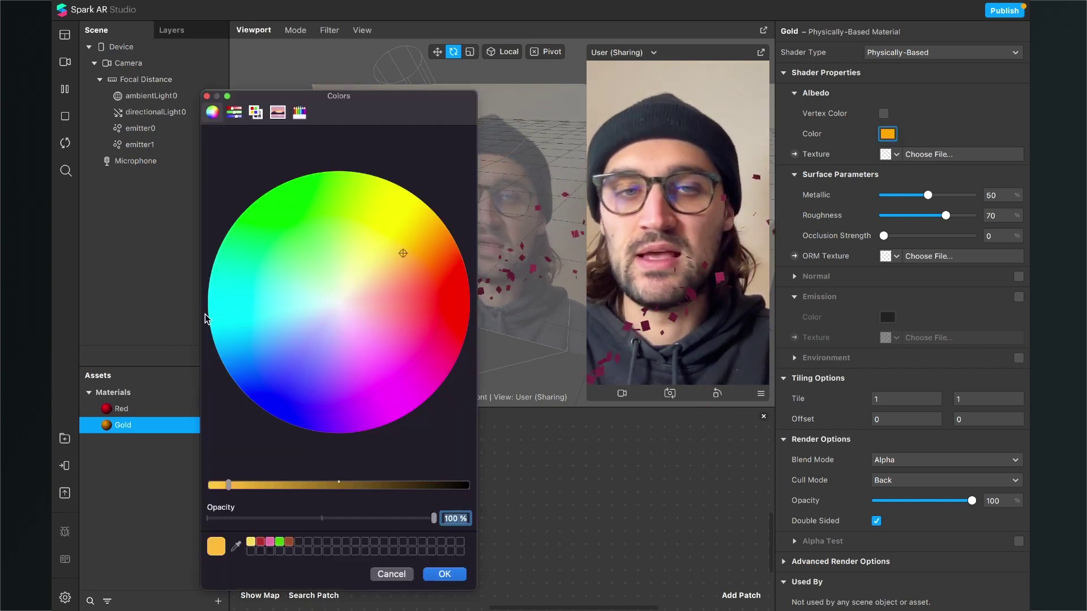
pyautogui.click(443, 574)
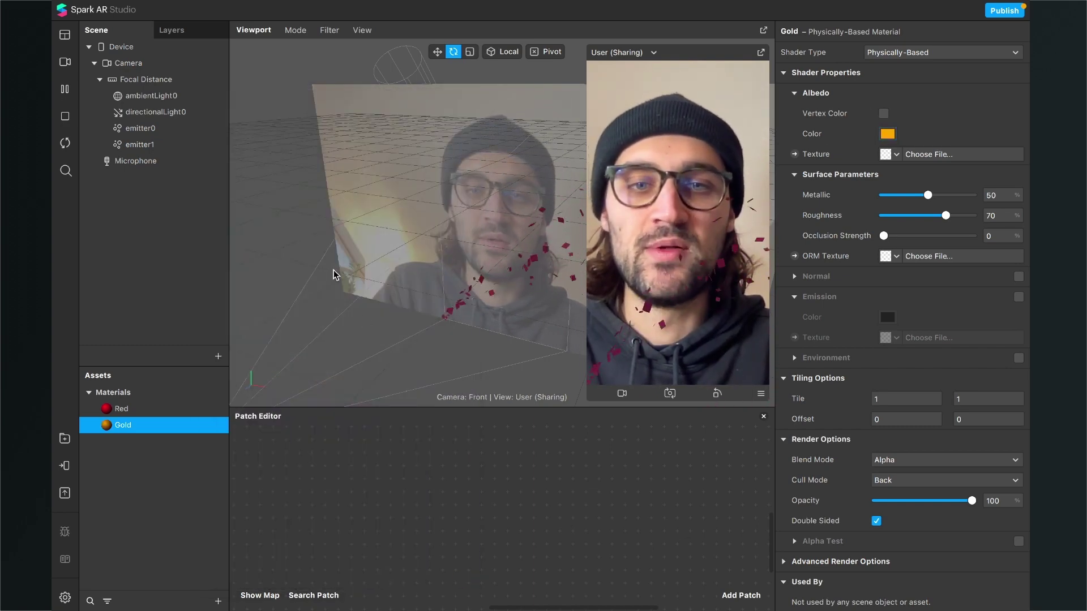
# Assign the Gold material to the duplicated emitter, emitter1, in place of Red
pyautogui.click(140, 145)
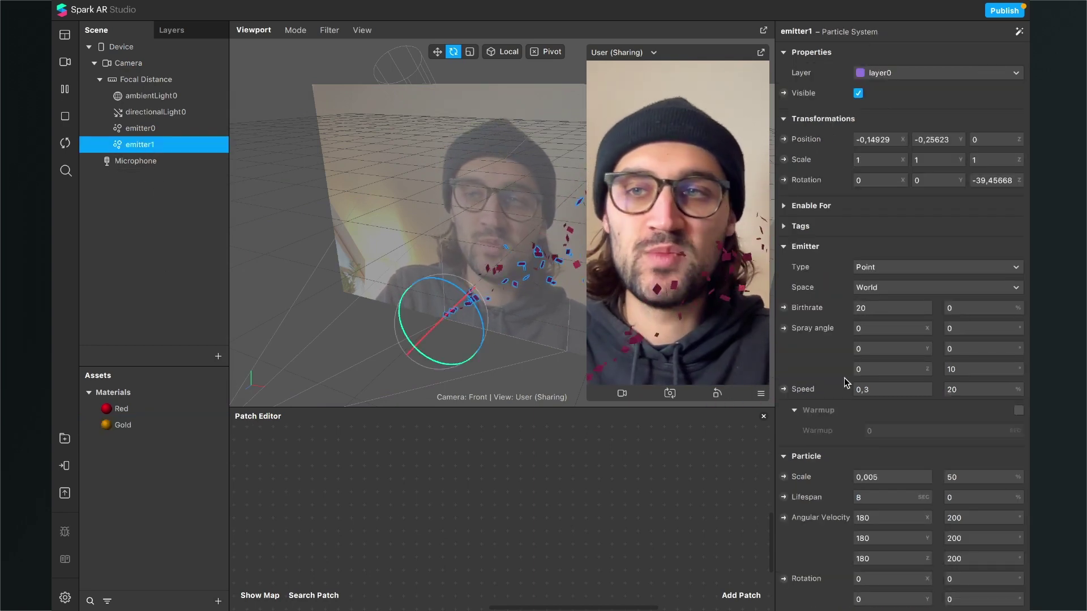
pyautogui.scroll(-5, 844, 381)
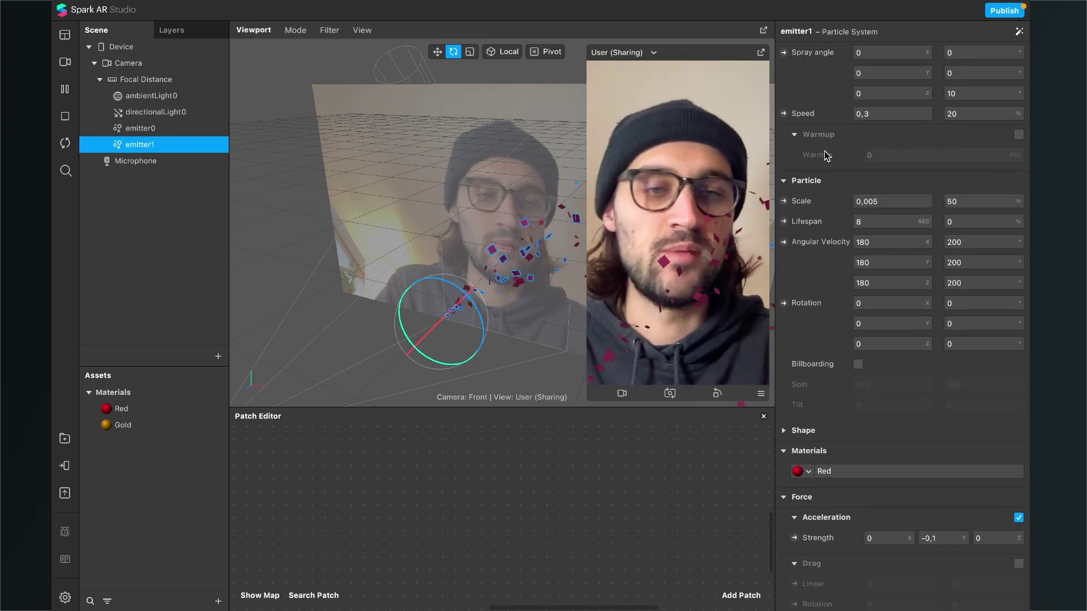
pyautogui.scroll(-1, 832, 255)
pyautogui.click(804, 419)
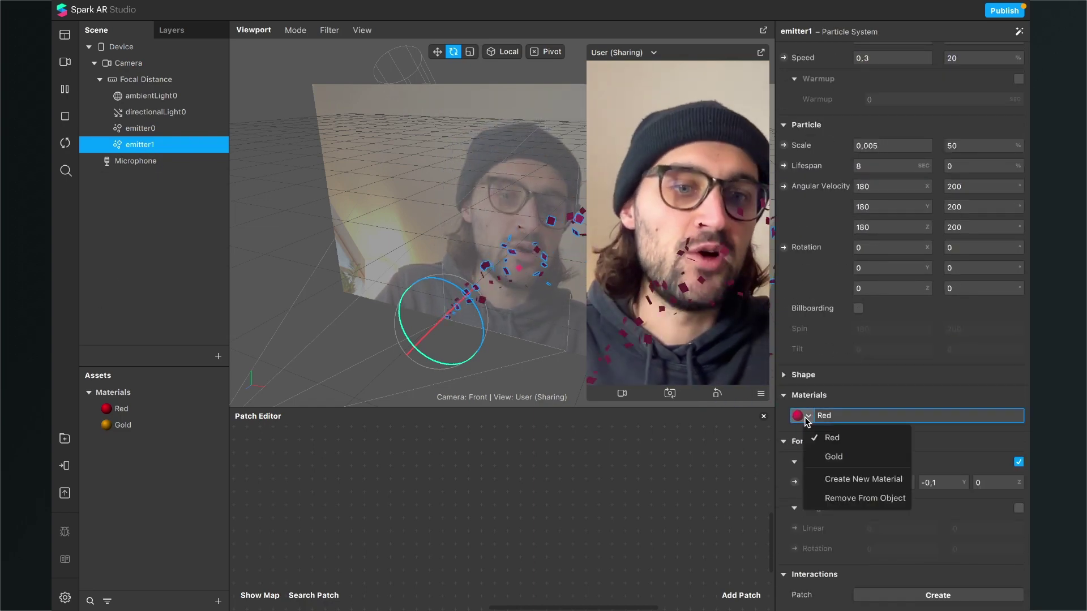
pyautogui.click(837, 457)
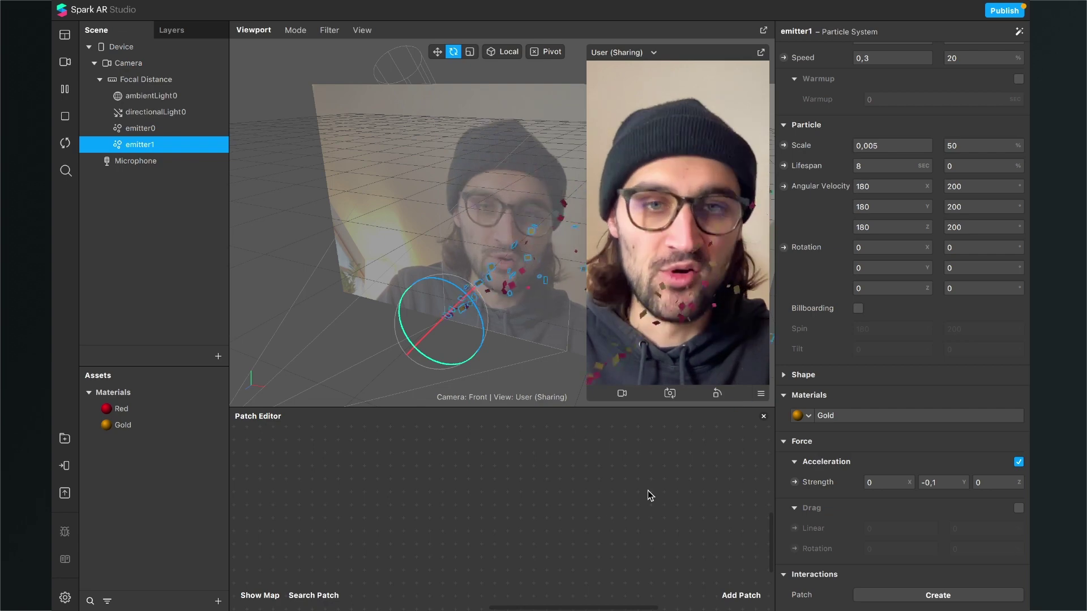
# Duplicate the gold particle emitter emitter1 in the scene
pyautogui.click(161, 112)
pyautogui.click(138, 145)
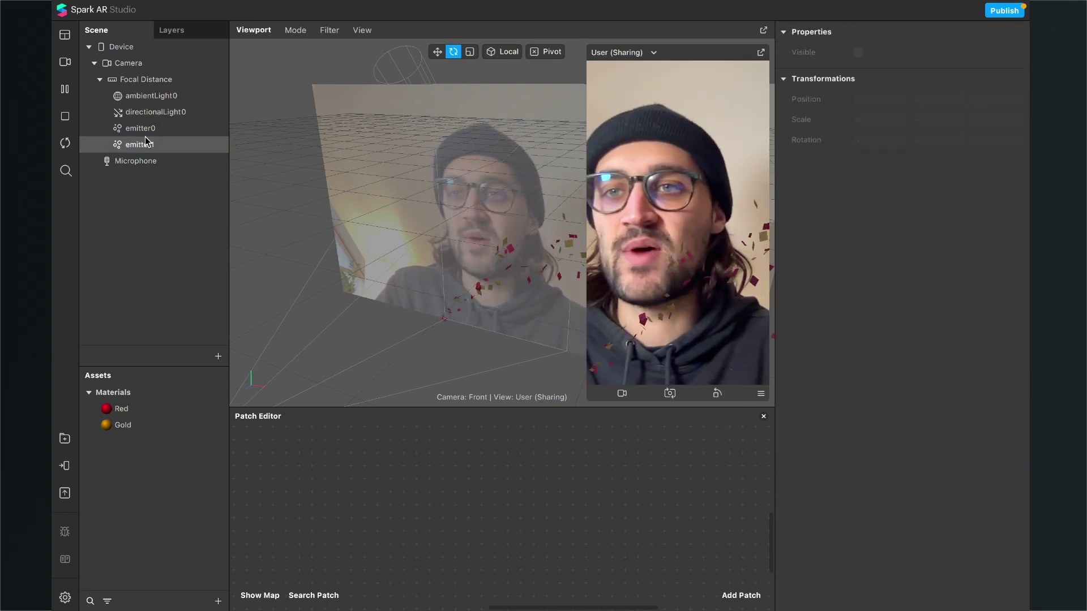
pyautogui.rightClick(137, 146)
pyautogui.moveTo(150, 164)
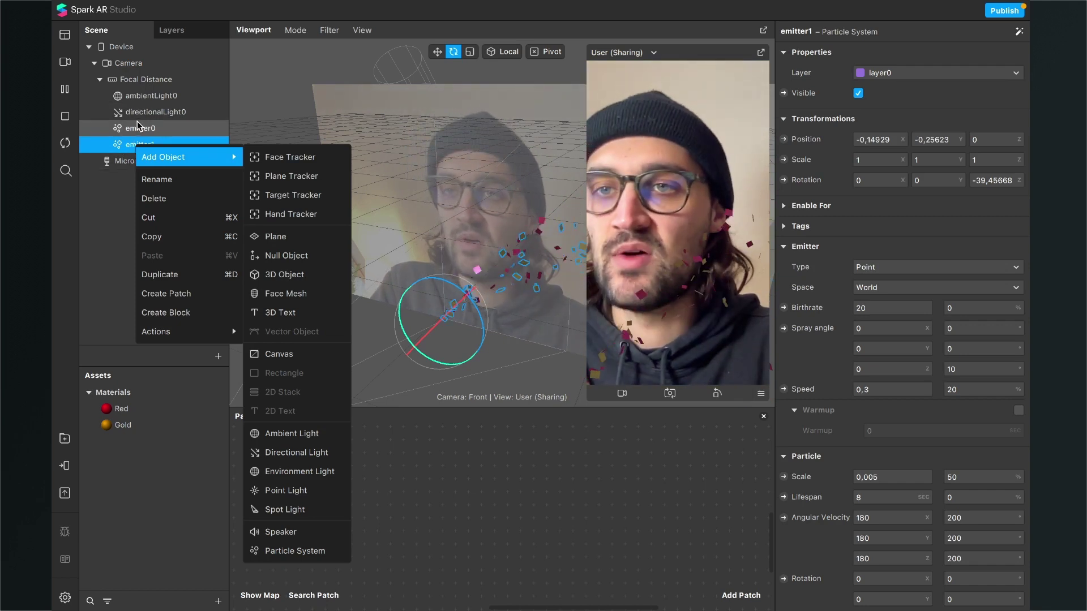
pyautogui.click(137, 127)
pyautogui.click(139, 145)
pyautogui.rightClick(140, 146)
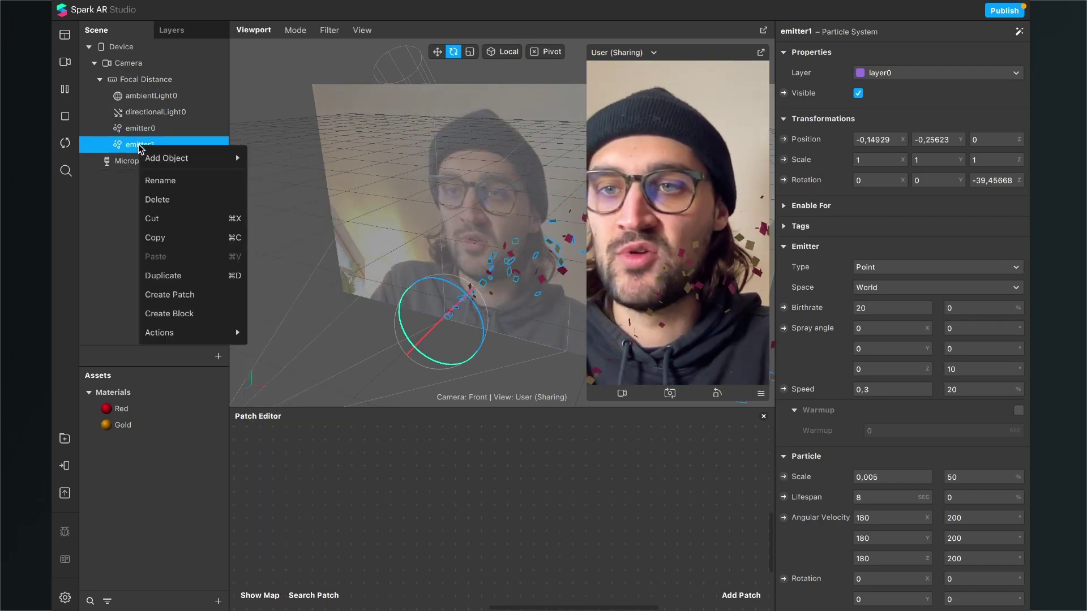
pyautogui.click(177, 276)
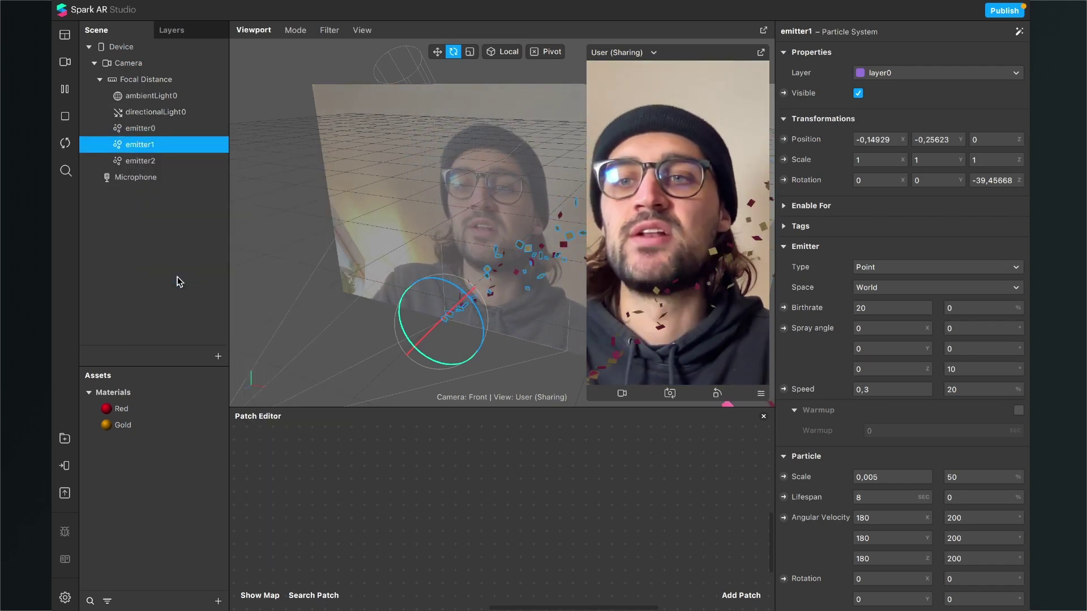
pyautogui.click(157, 161)
pyautogui.click(220, 601)
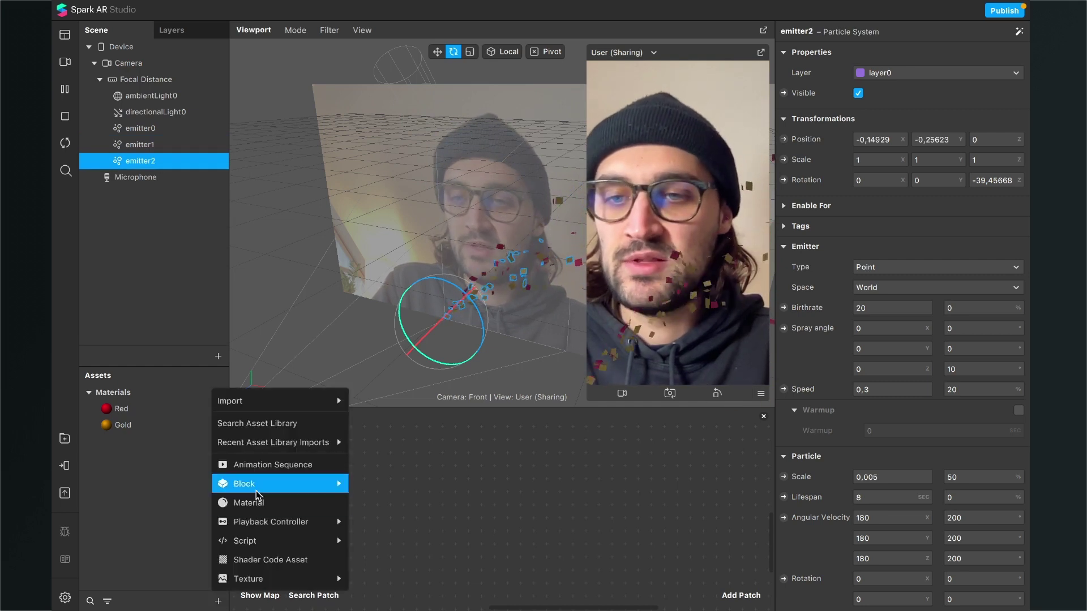
pyautogui.click(261, 501)
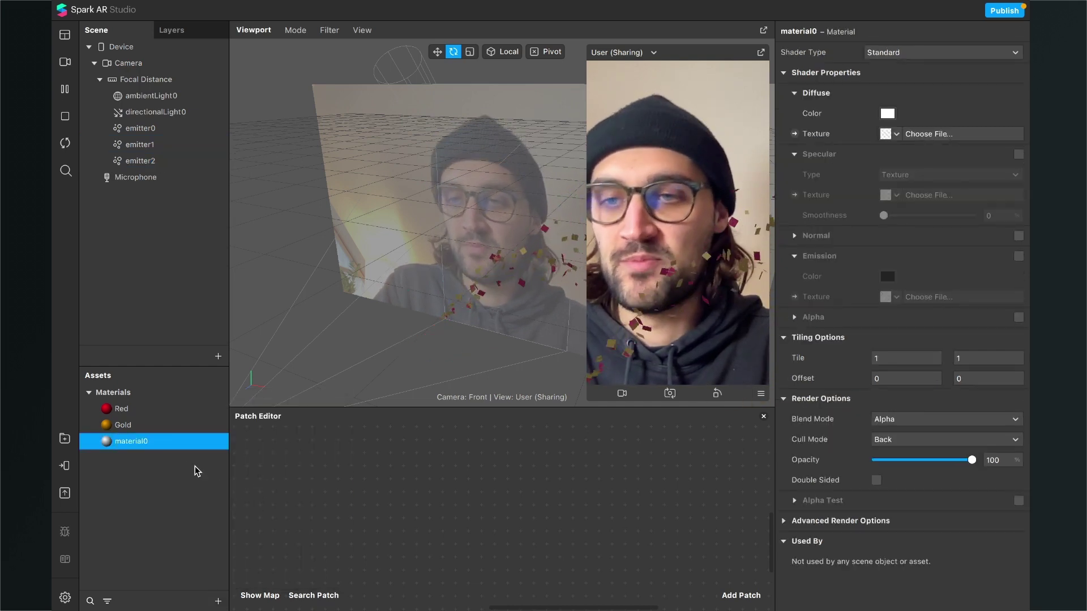
pyautogui.rightClick(136, 443)
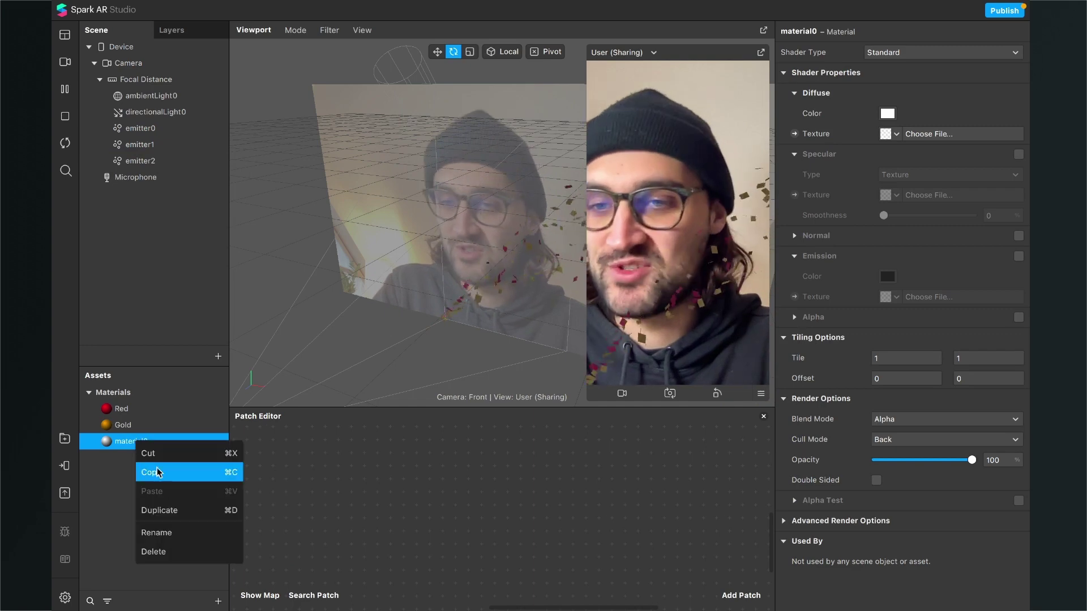
pyautogui.click(172, 545)
# Duplicate the Gold material and rename the copy Blue
pyautogui.click(130, 425)
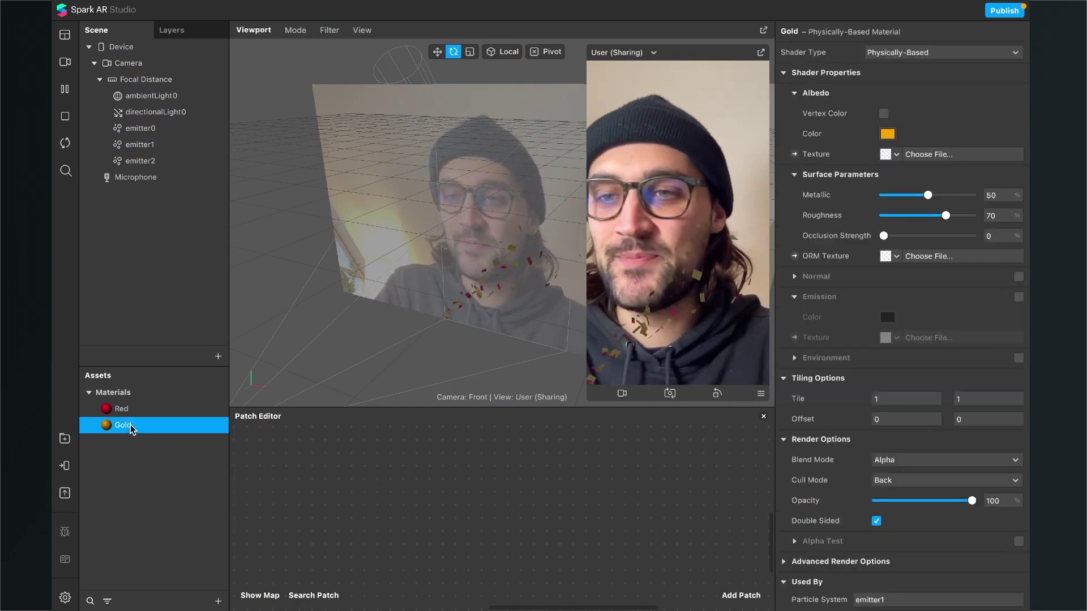
pyautogui.rightClick(133, 426)
pyautogui.click(163, 497)
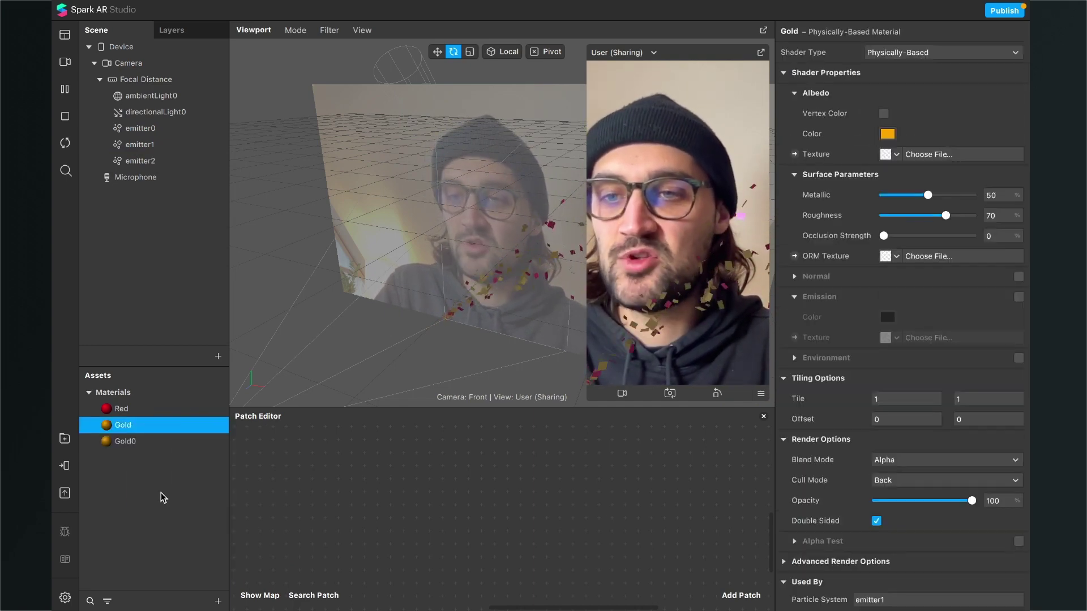
pyautogui.click(132, 444)
pyautogui.click(132, 445)
pyautogui.write('Bl')
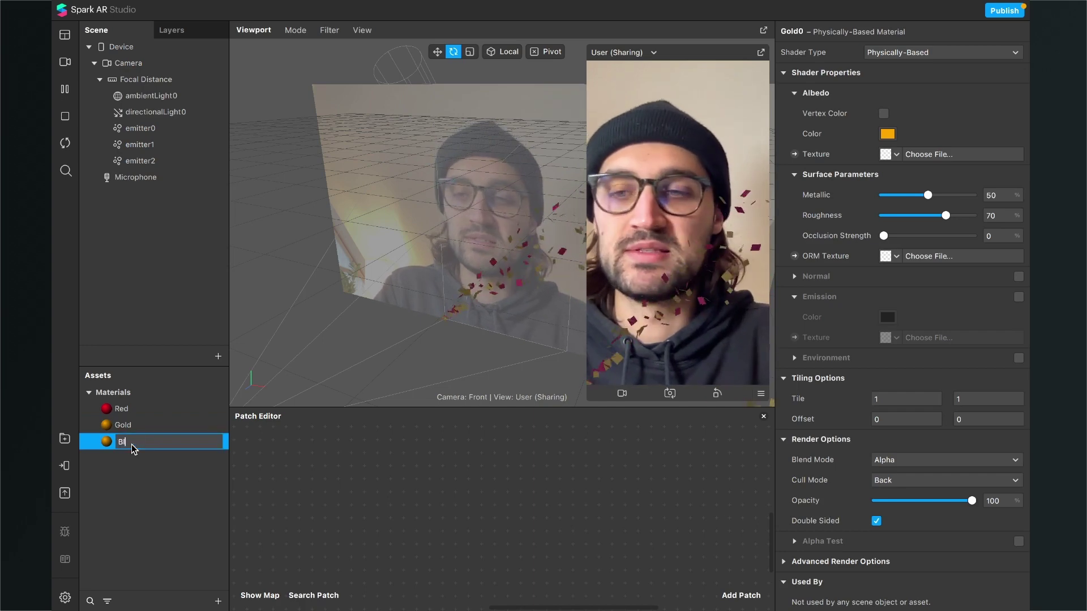
pyautogui.write('ue')
pyautogui.press('Return')
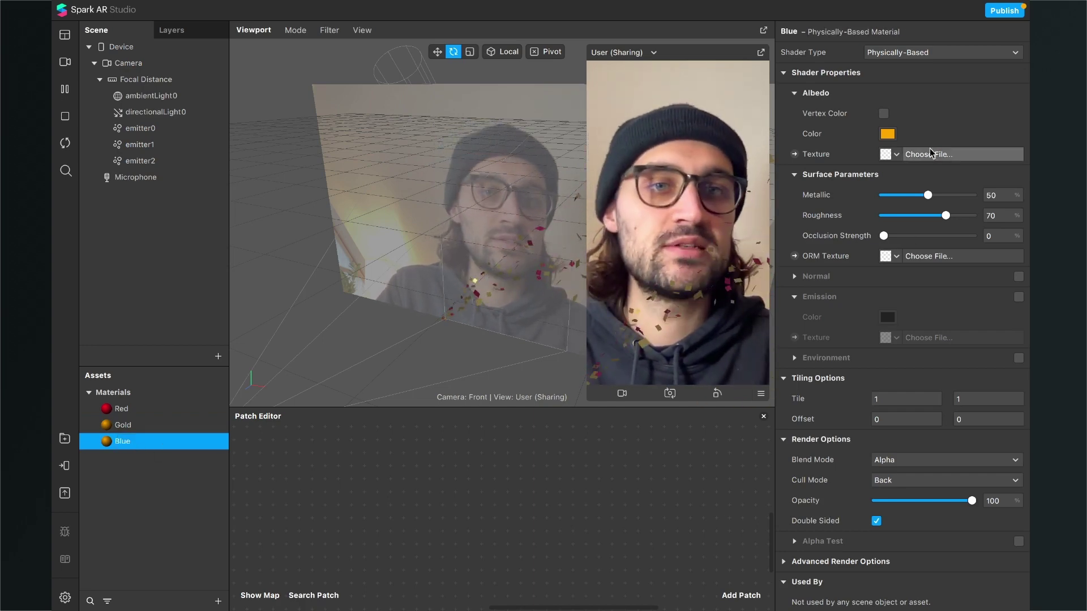
# Set the Blue material's albedo color to a light blue at 100% opacity
pyautogui.click(887, 134)
pyautogui.click(282, 344)
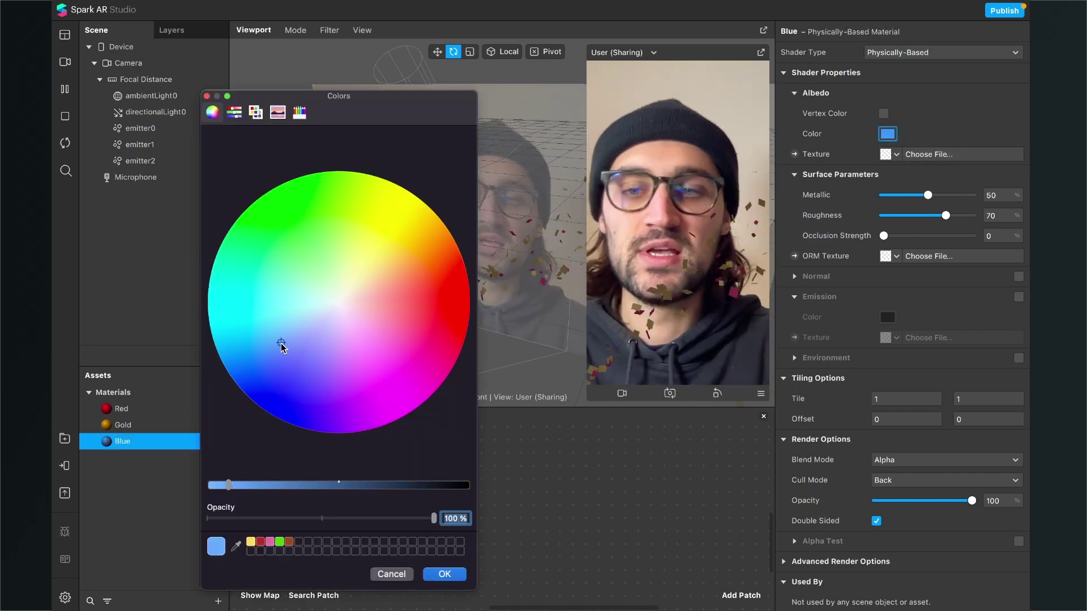
pyautogui.click(444, 574)
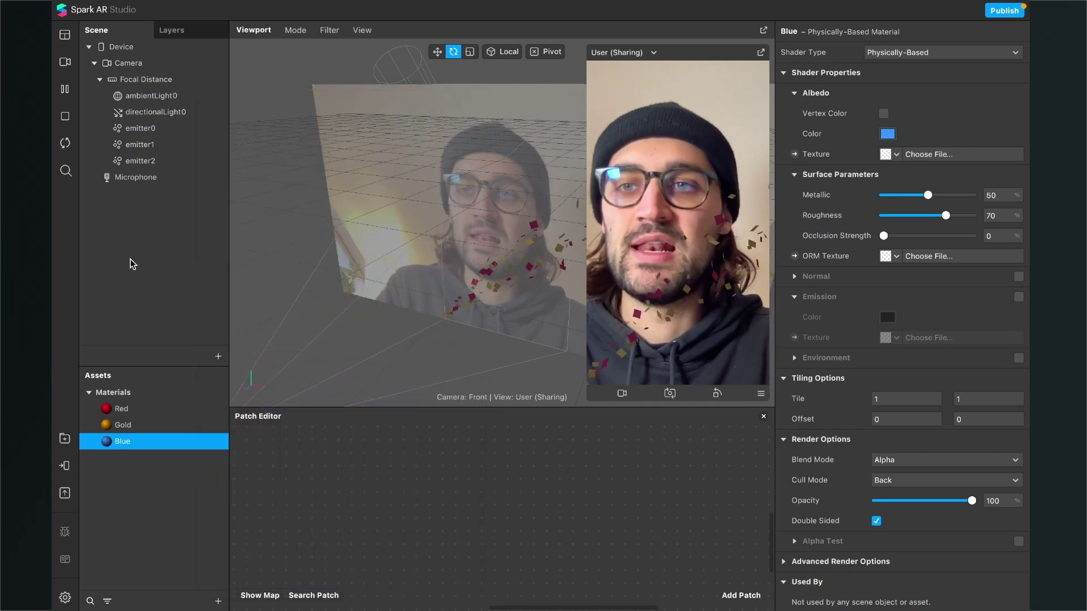
# Assign the Blue material to the duplicated emitter, emitter2, in place of Gold
pyautogui.click(160, 161)
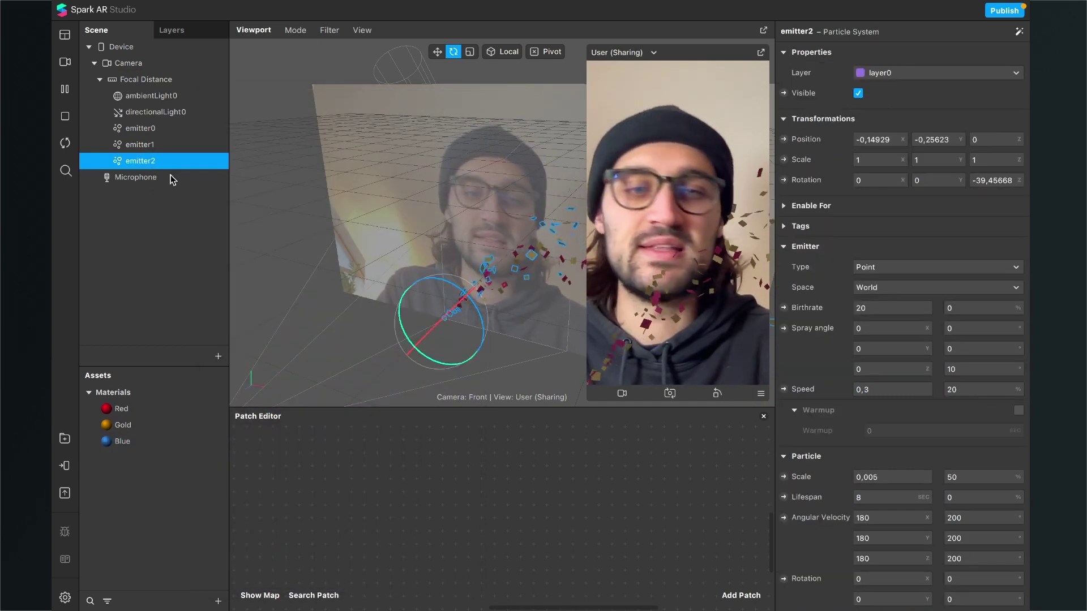
pyautogui.scroll(-6, 848, 405)
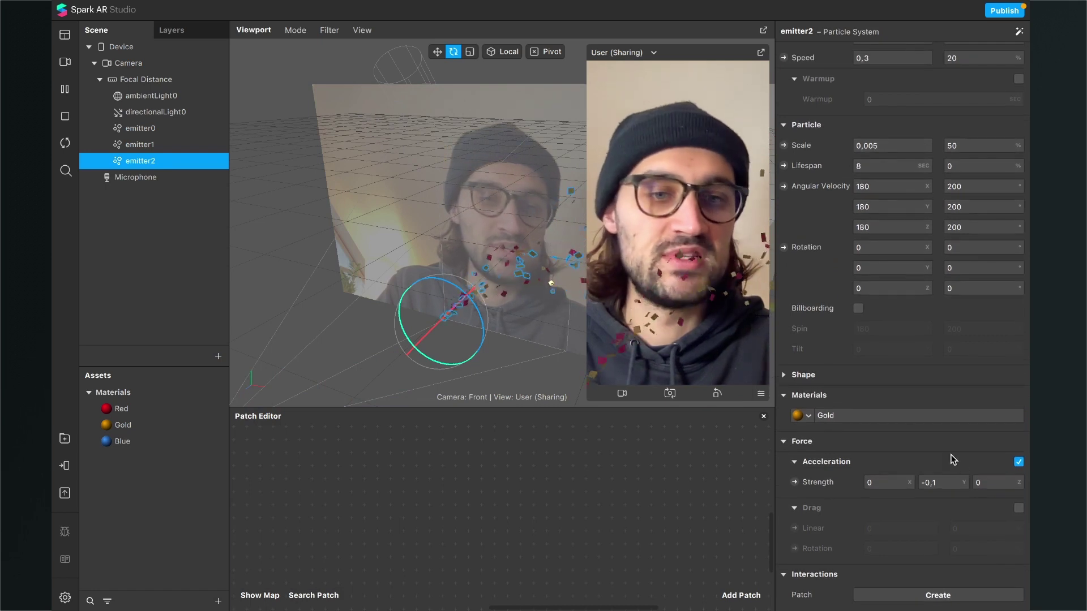
pyautogui.click(811, 415)
pyautogui.click(820, 472)
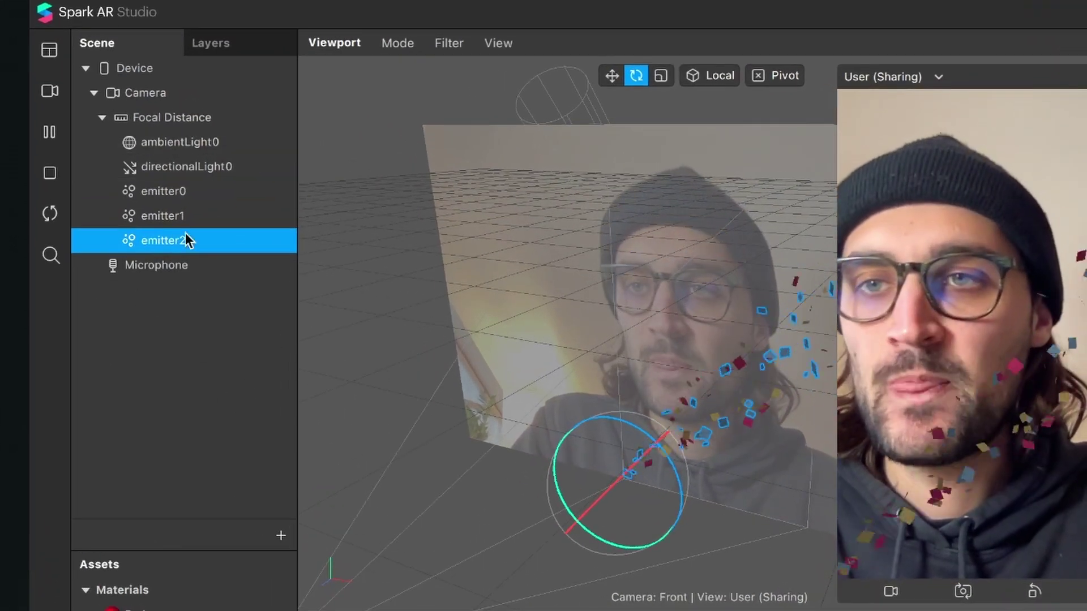
# Raise the intensity of the ambient light ambientLight0 to brighten the confetti
pyautogui.click(185, 143)
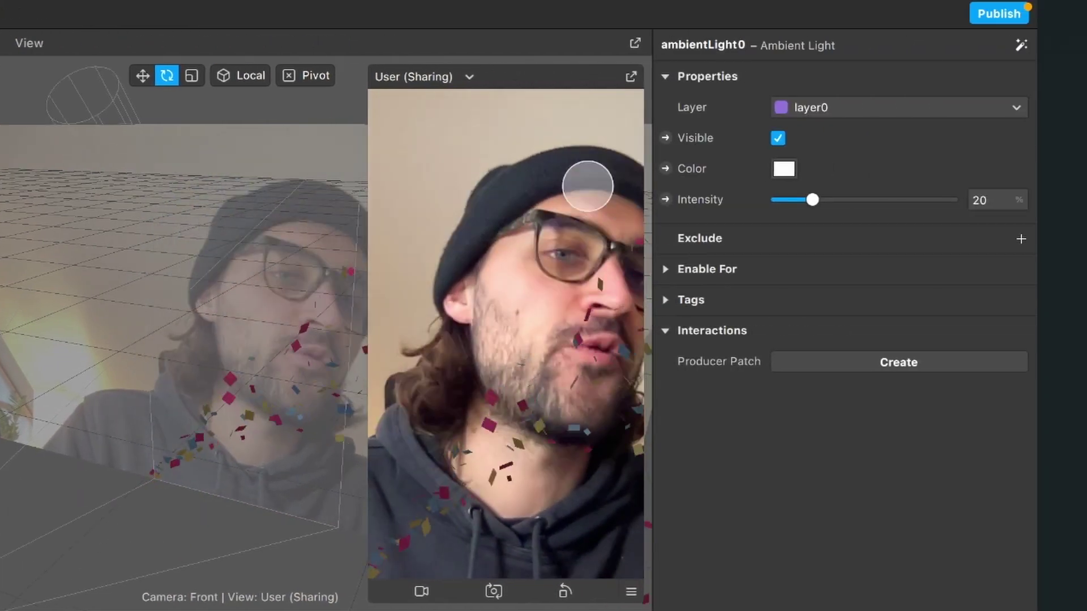
pyautogui.moveTo(812, 199); pyautogui.dragTo(862, 199)
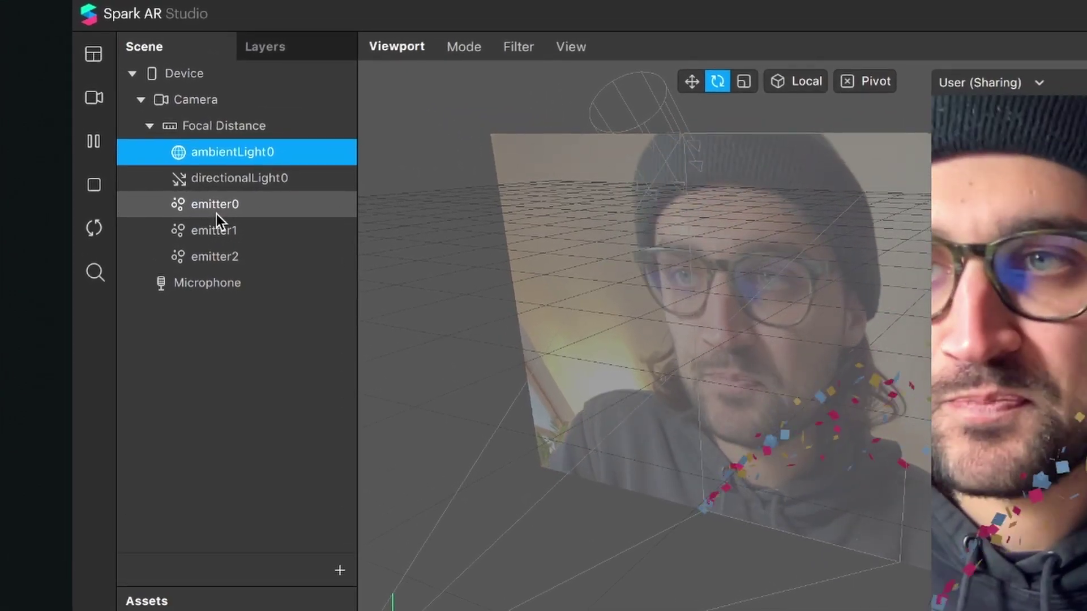
# Select emitter0, emitter1 and emitter2 together and rotate them so the confetti shoots more steeply upward
pyautogui.click(217, 213)
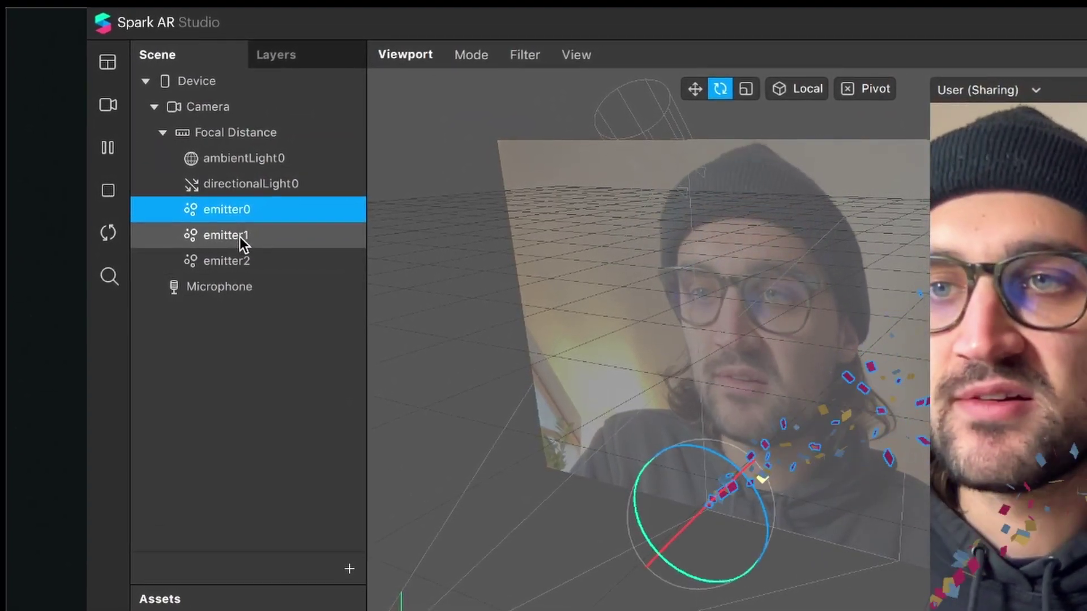
pyautogui.keyDown('shift'); pyautogui.click(240, 234); pyautogui.keyUp('shift')
pyautogui.keyDown('shift'); pyautogui.click(239, 260); pyautogui.keyUp('shift')
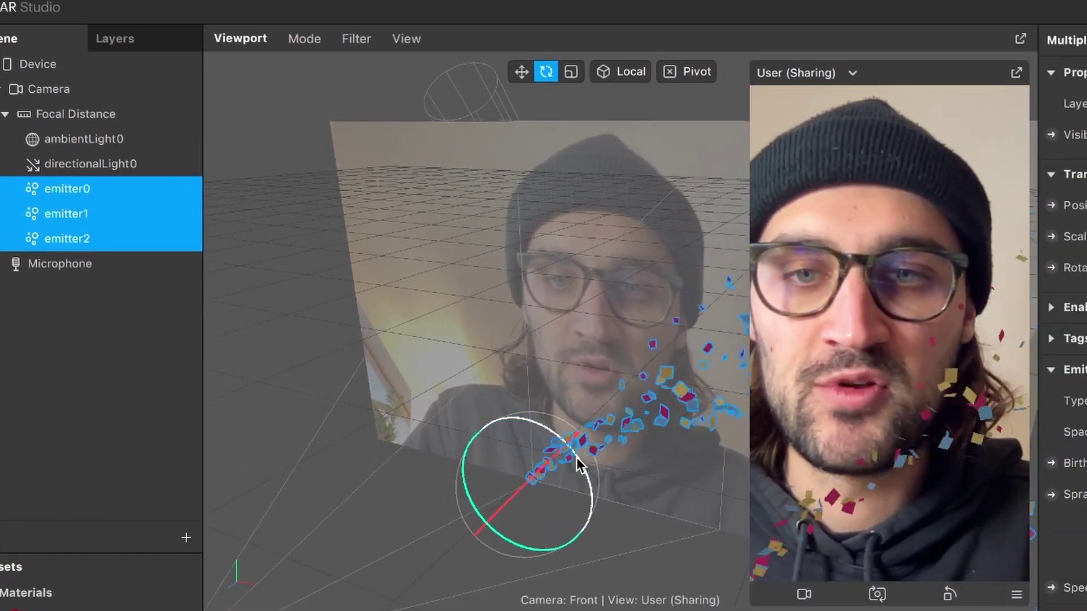
pyautogui.moveTo(577, 458); pyautogui.dragTo(567, 451)
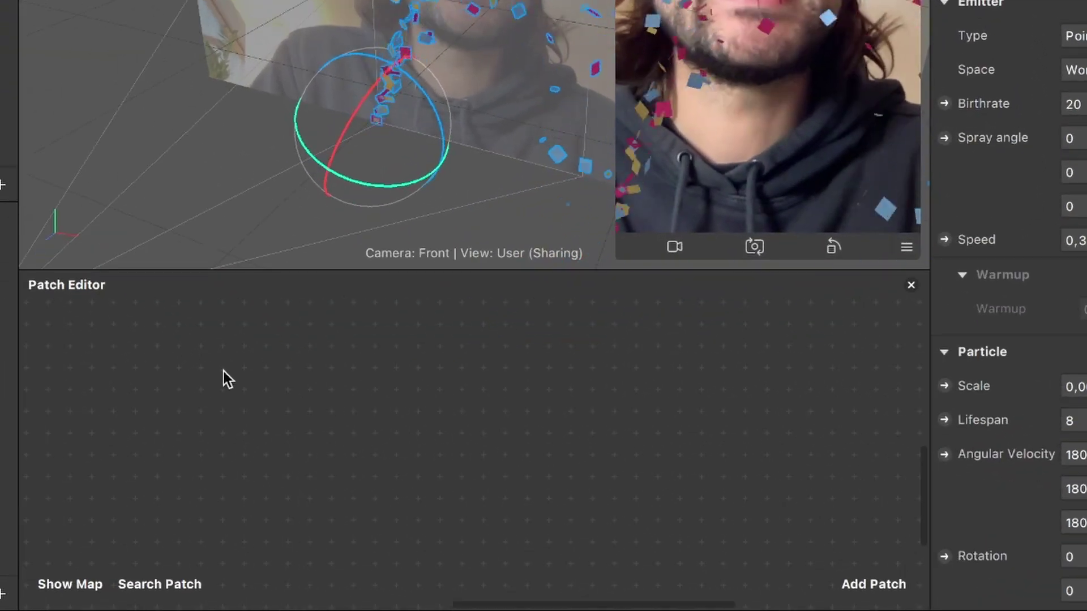
# Add a Screen Tap patch to the patch graph and place it at the start of the graph
pyautogui.click(887, 587)
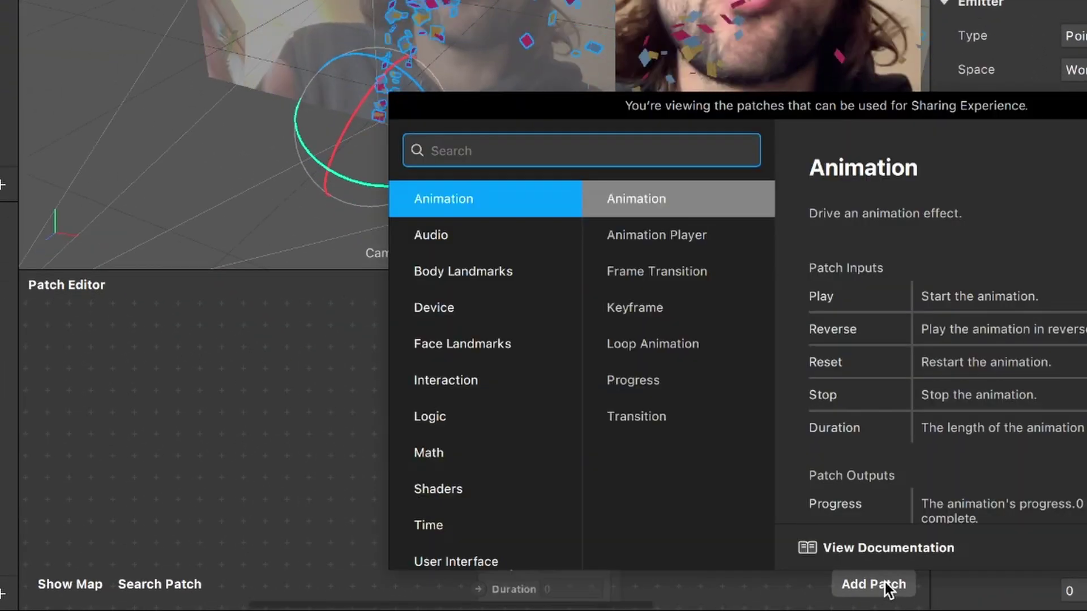
pyautogui.write('scr')
pyautogui.press('Down')
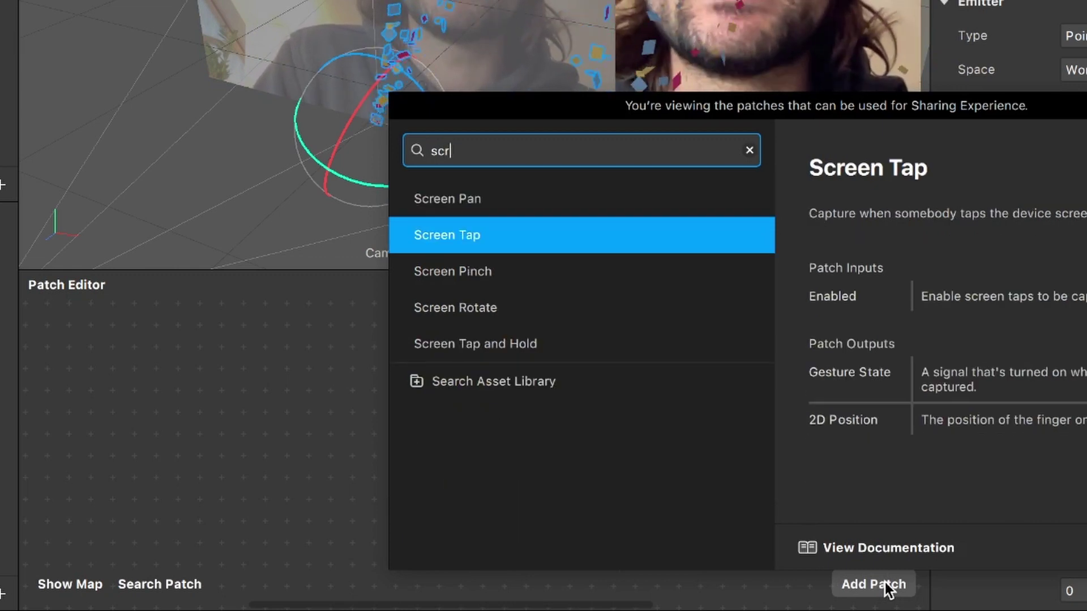
pyautogui.press('Return')
pyautogui.moveTo(489, 456); pyautogui.dragTo(202, 382)
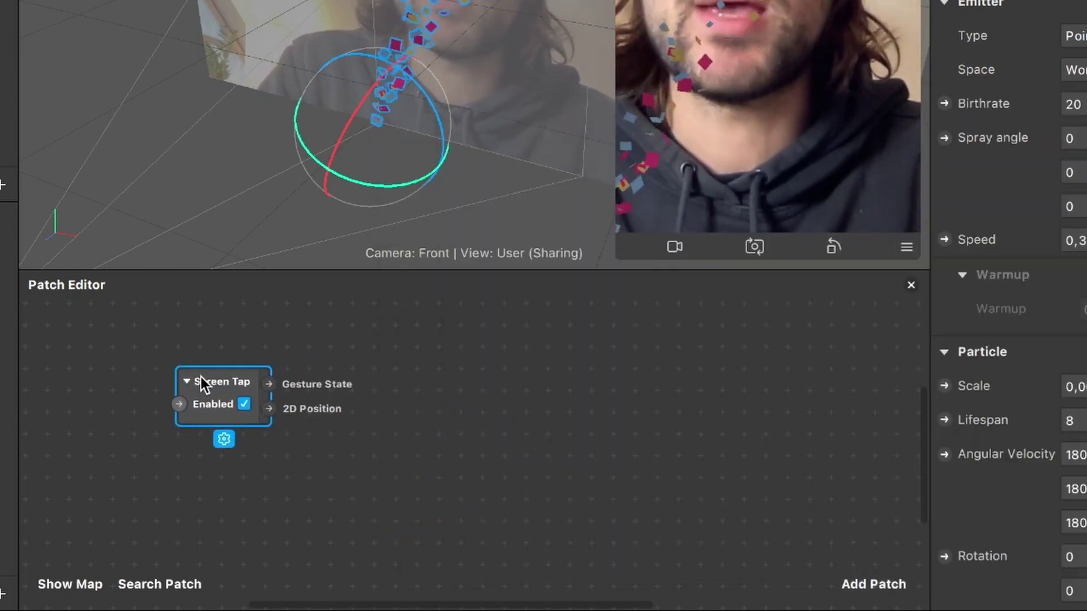
# Add a Switch patch and connect the Screen Tap patch's Gesture State output to its Turn On input
pyautogui.click(891, 576)
pyautogui.write('swi')
pyautogui.press('Return')
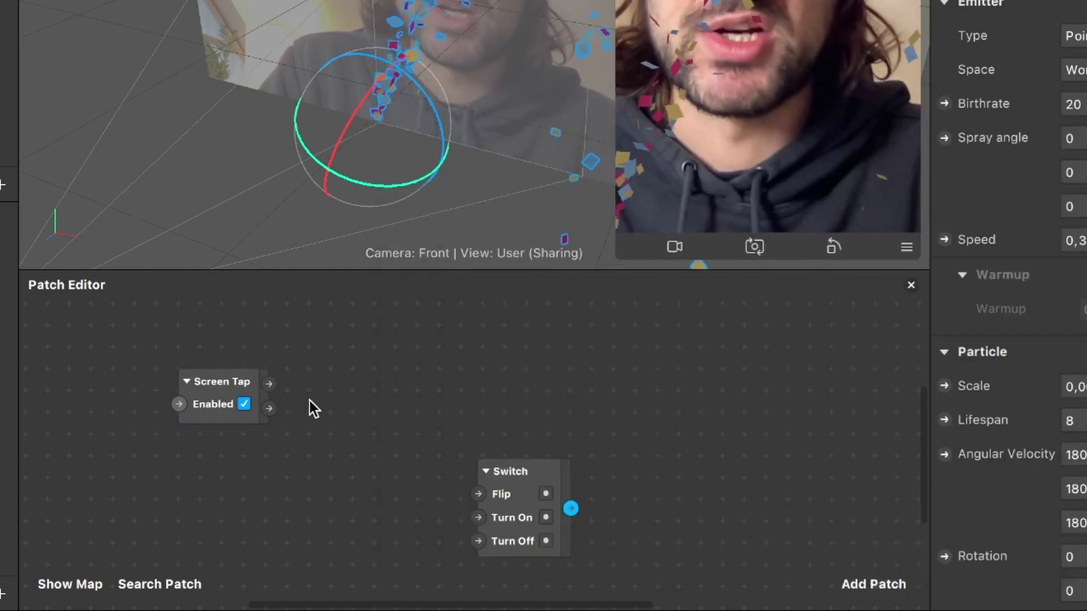
pyautogui.moveTo(502, 493); pyautogui.dragTo(490, 360)
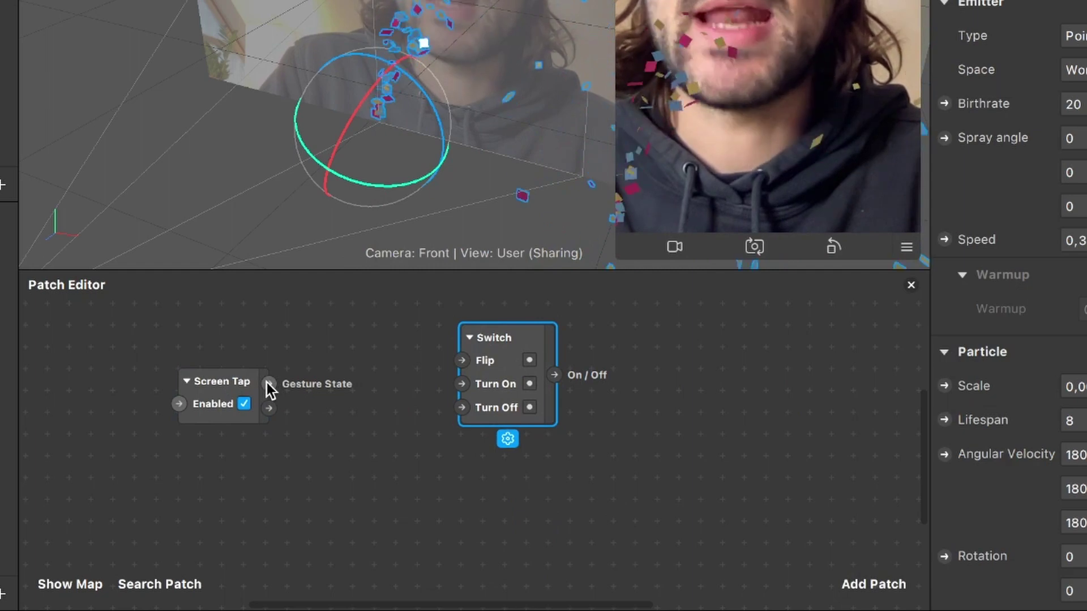
pyautogui.moveTo(266, 382); pyautogui.dragTo(641, 371)
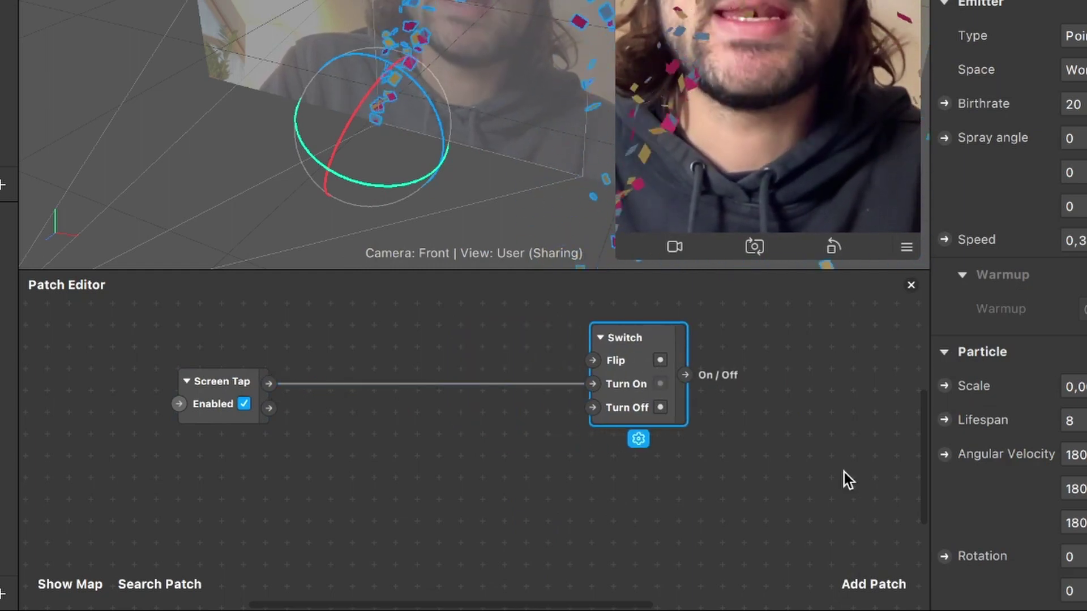
# Add a Delay patch and wire it between Screen Tap's Gesture State output and the Switch's Turn Off input
pyautogui.click(853, 586)
pyautogui.write('de')
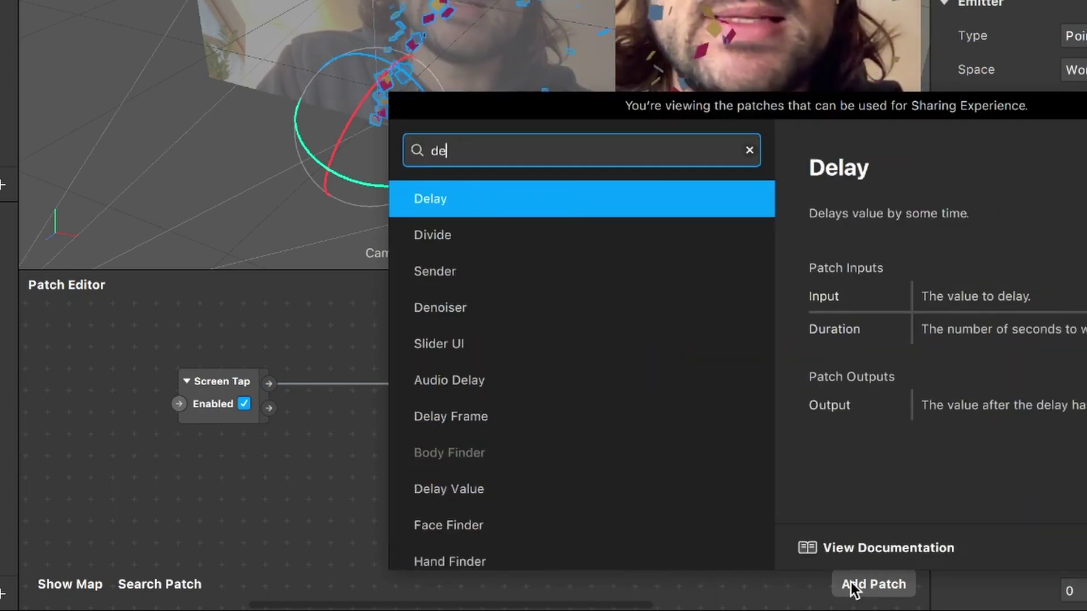
pyautogui.press('Return')
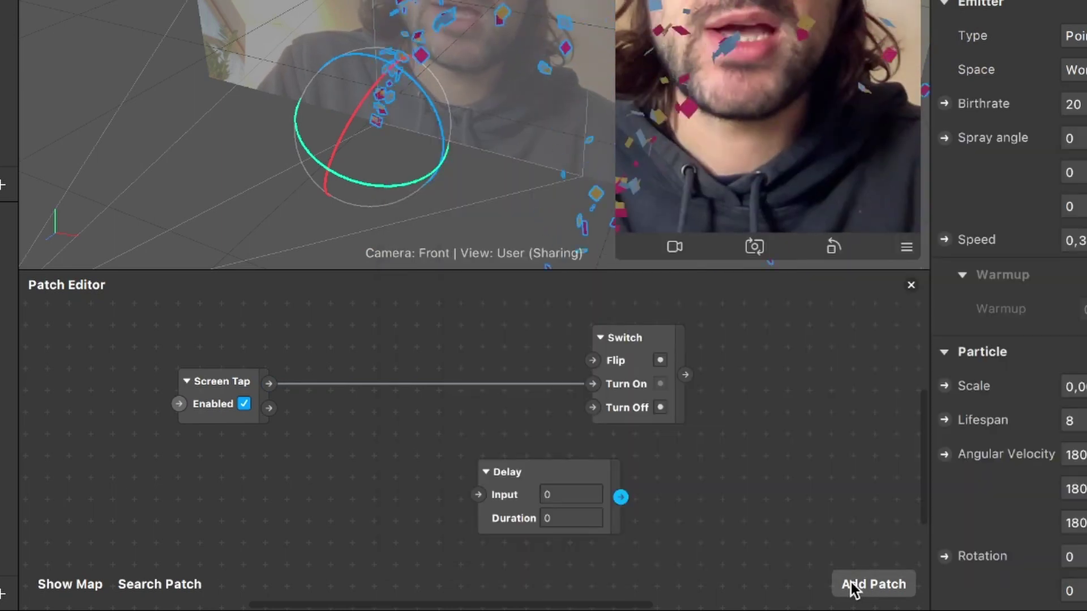
pyautogui.moveTo(563, 479); pyautogui.dragTo(412, 479)
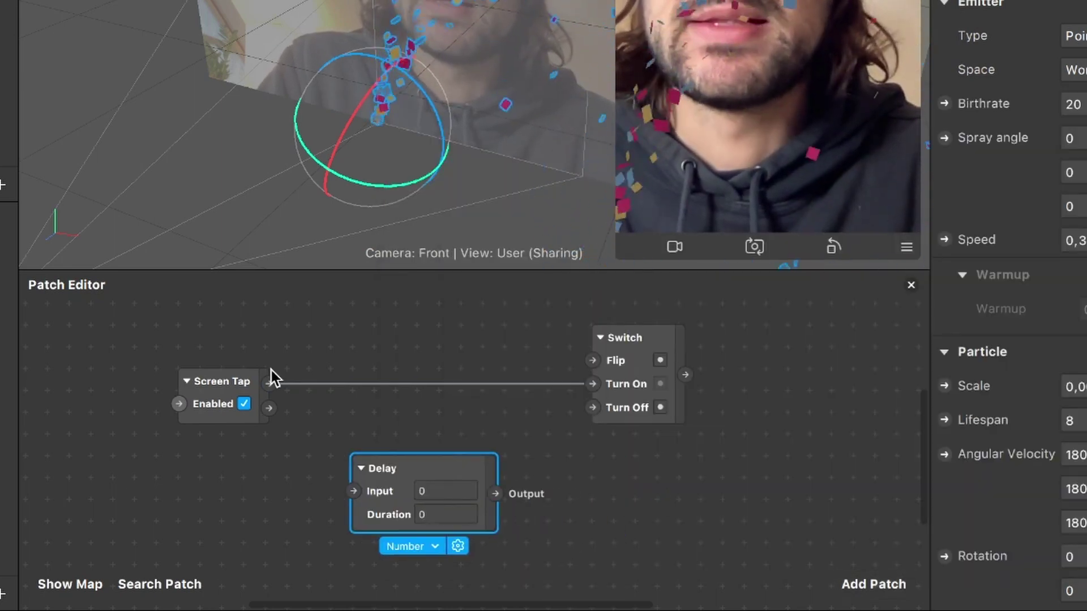
pyautogui.moveTo(270, 380); pyautogui.dragTo(352, 488)
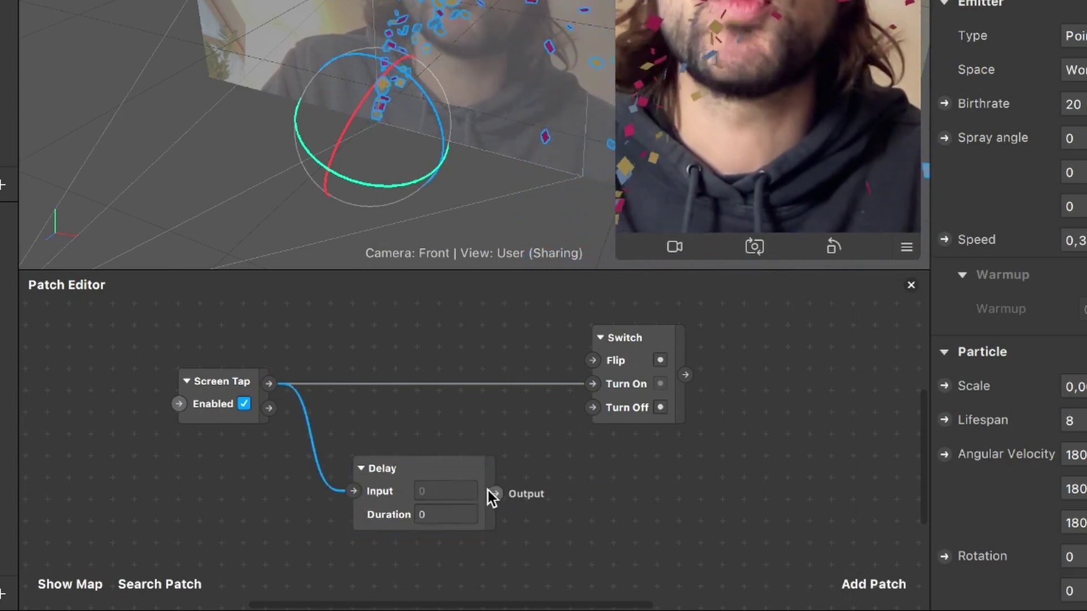
pyautogui.moveTo(578, 425); pyautogui.dragTo(593, 407)
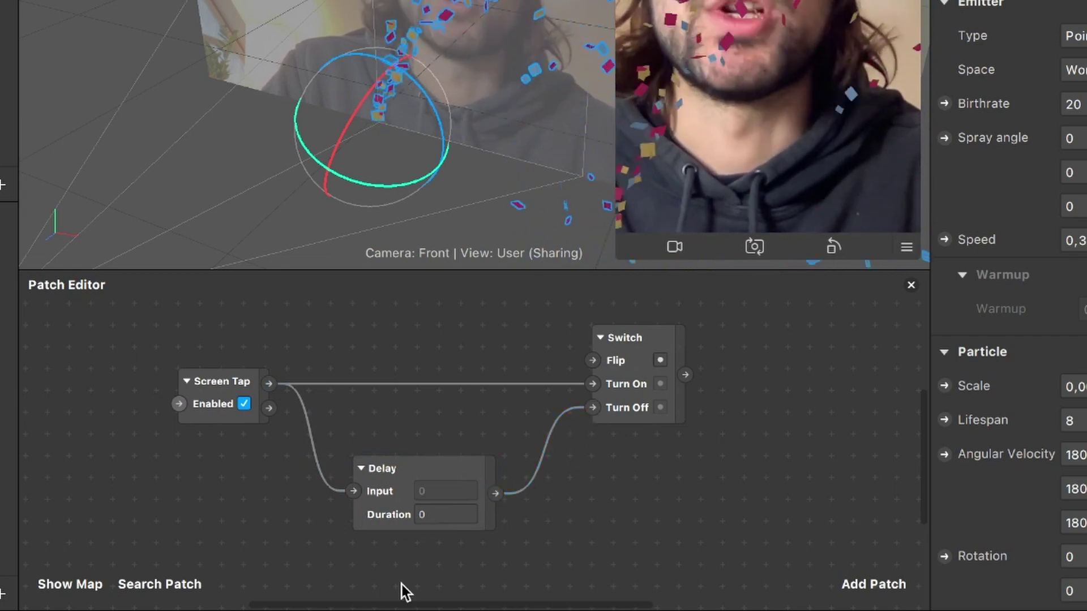
# Set the Delay patch's duration to 0,7 seconds and test the tap with a simulated touch in the preview
pyautogui.click(440, 515)
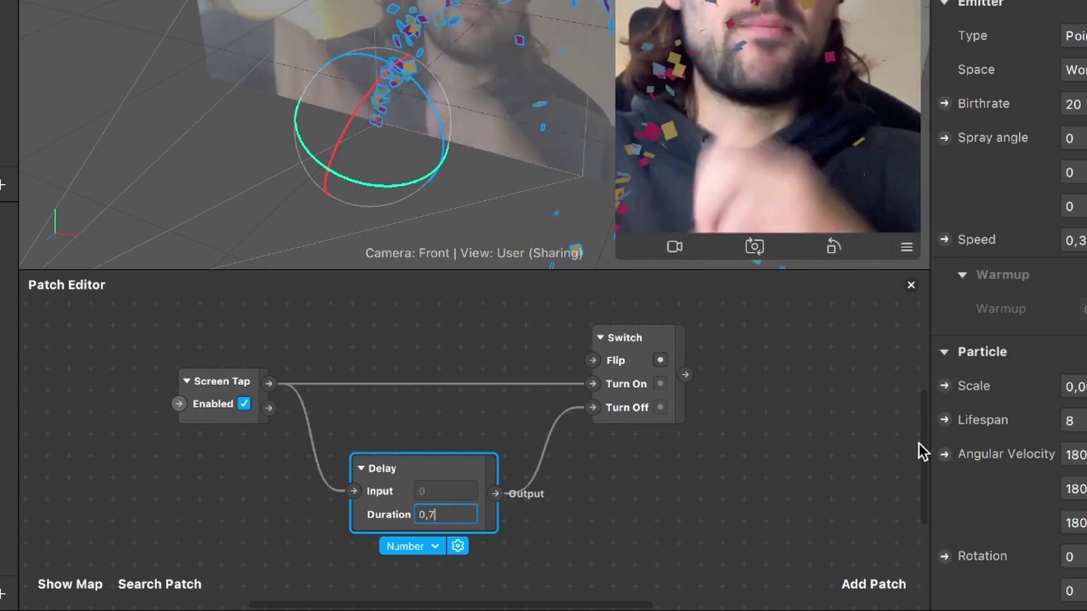
pyautogui.press('Return')
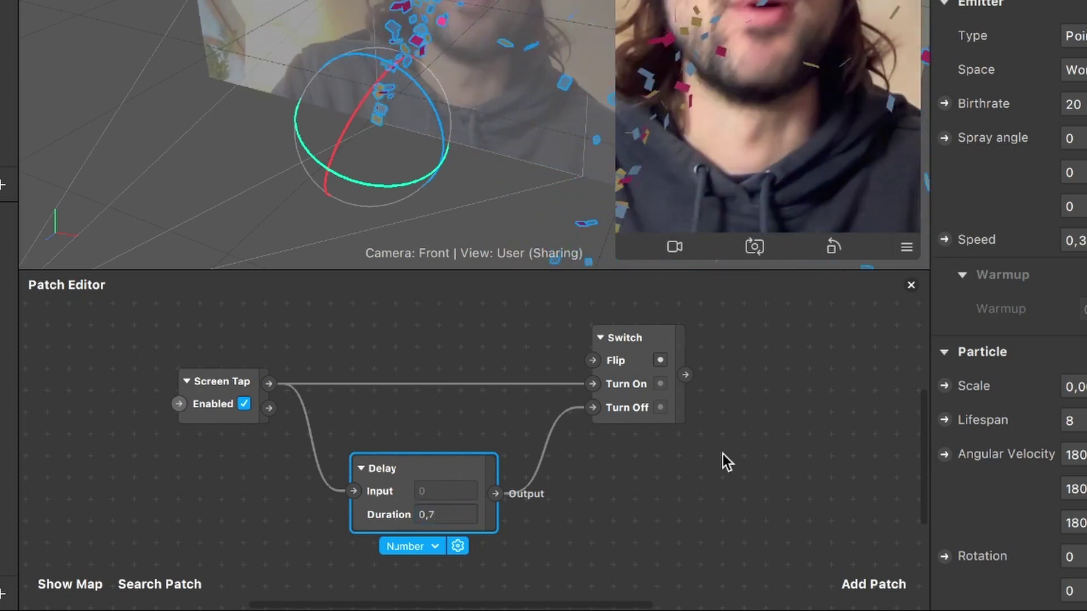
pyautogui.click(905, 247)
pyautogui.click(814, 107)
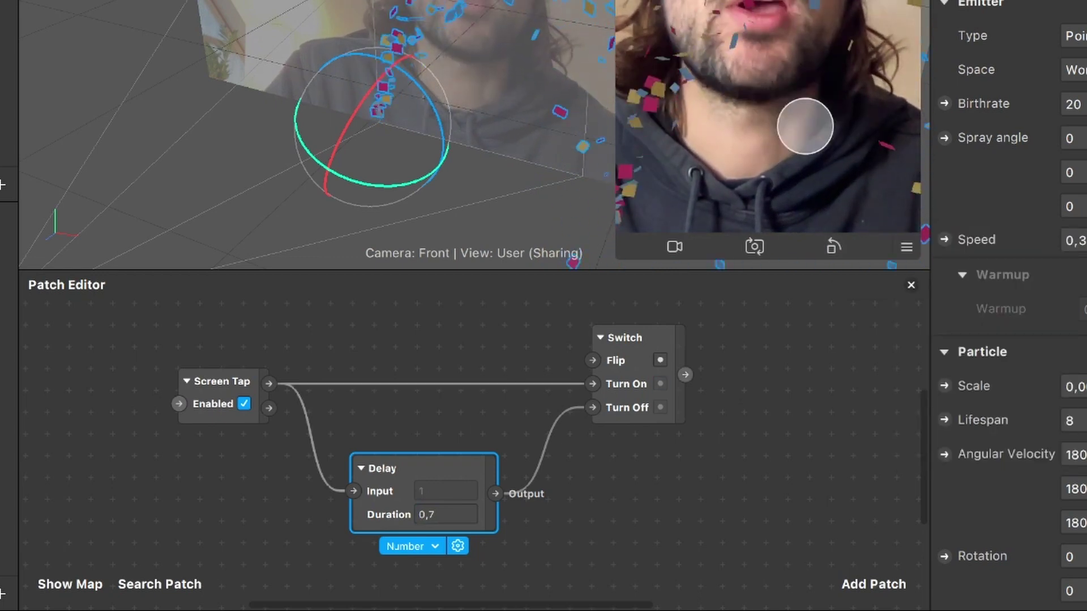
# Add an If Then Else patch after the Switch and connect the Switch's output to its Condition input
pyautogui.hscroll(5, 670, 408)
pyautogui.scroll(1, 670, 408)
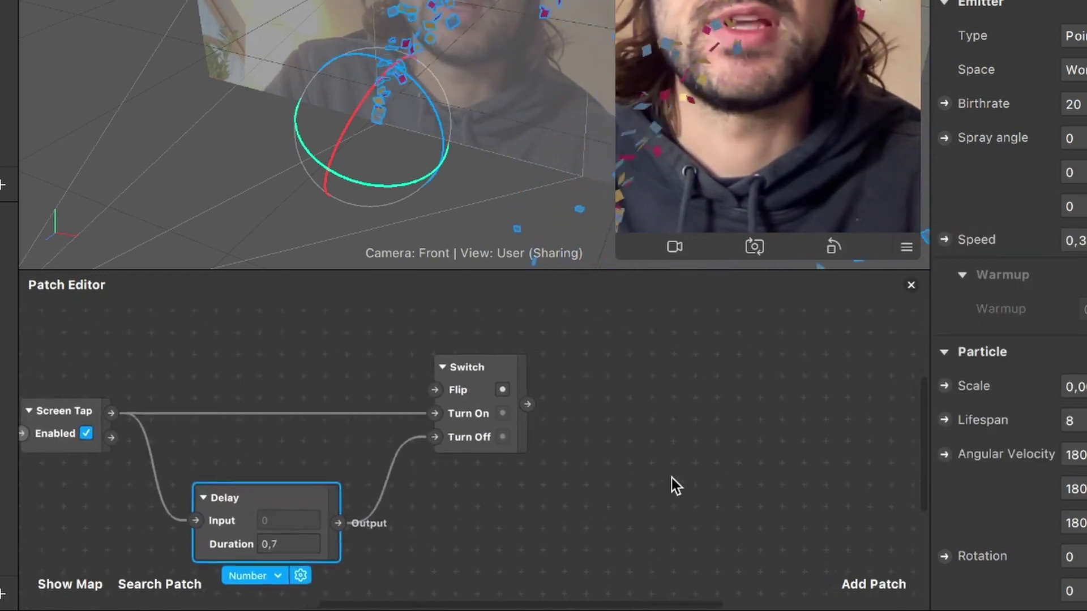
pyautogui.hscroll(4, 609, 394)
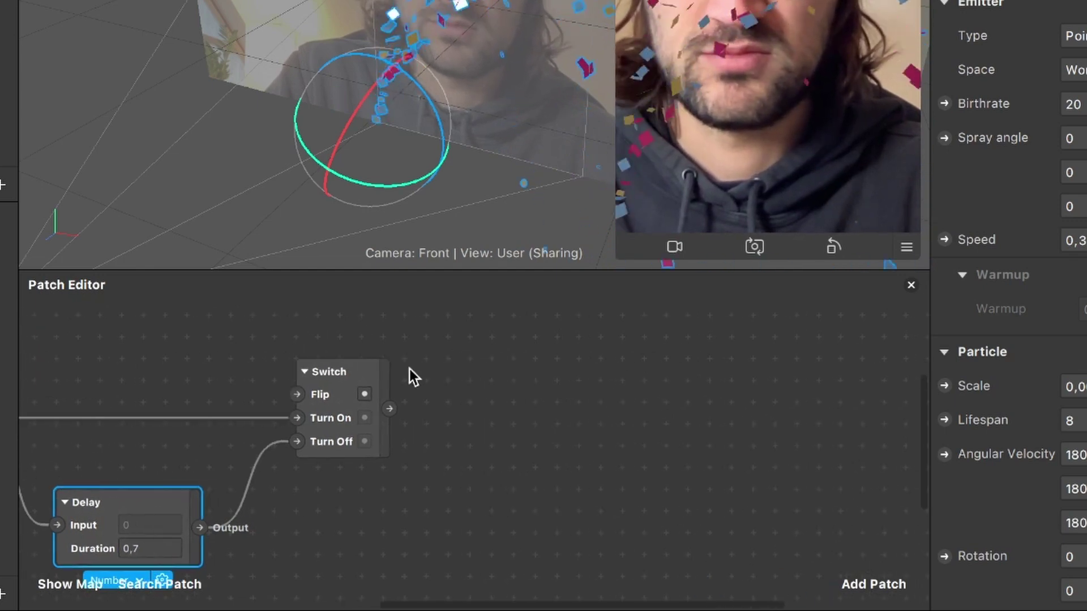
pyautogui.click(874, 586)
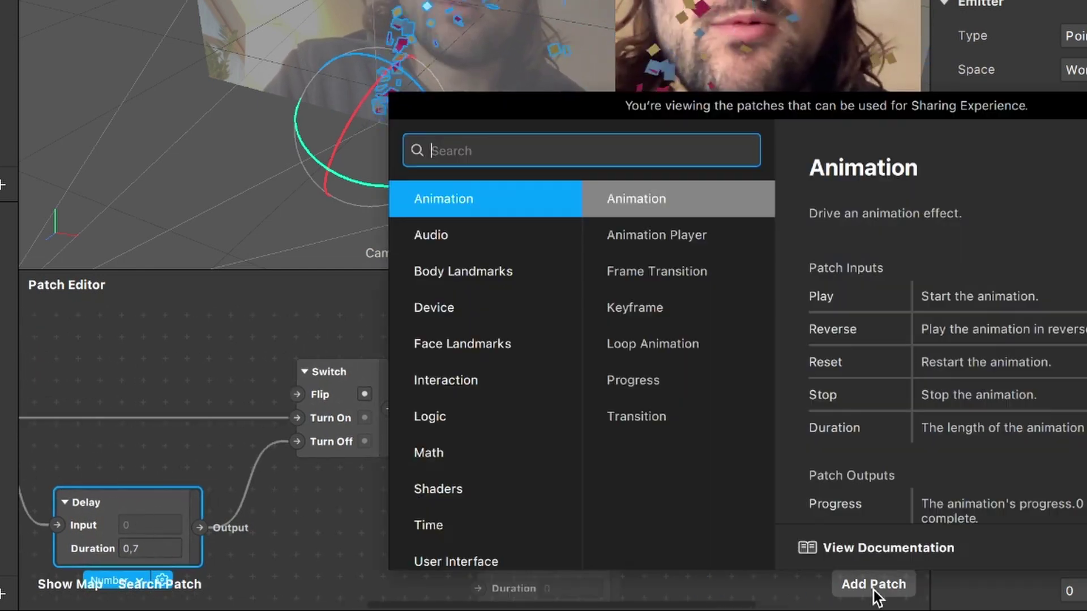
pyautogui.write('if')
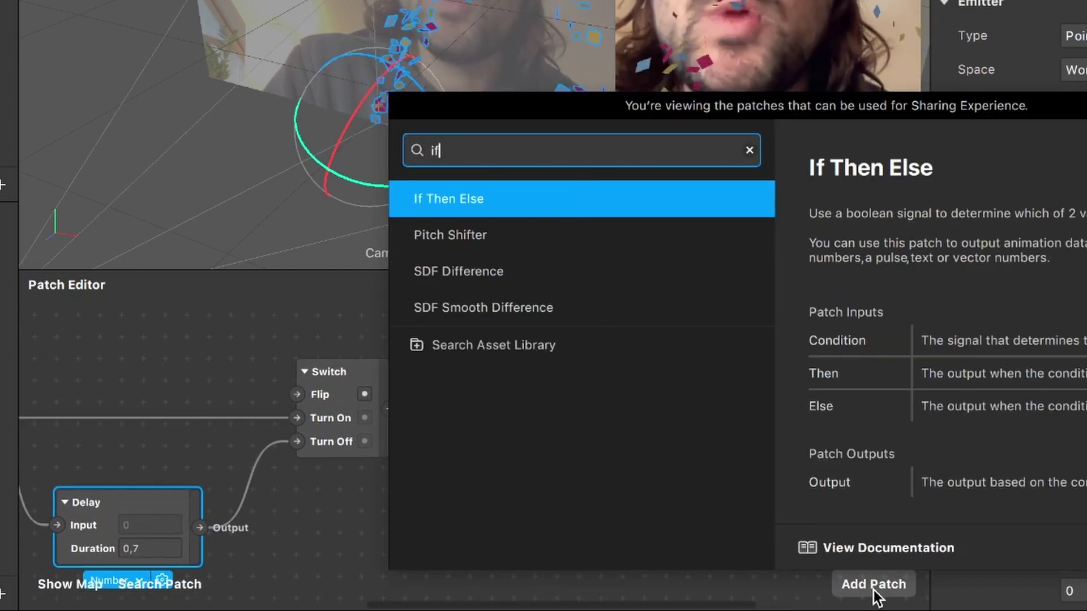
pyautogui.press('Return')
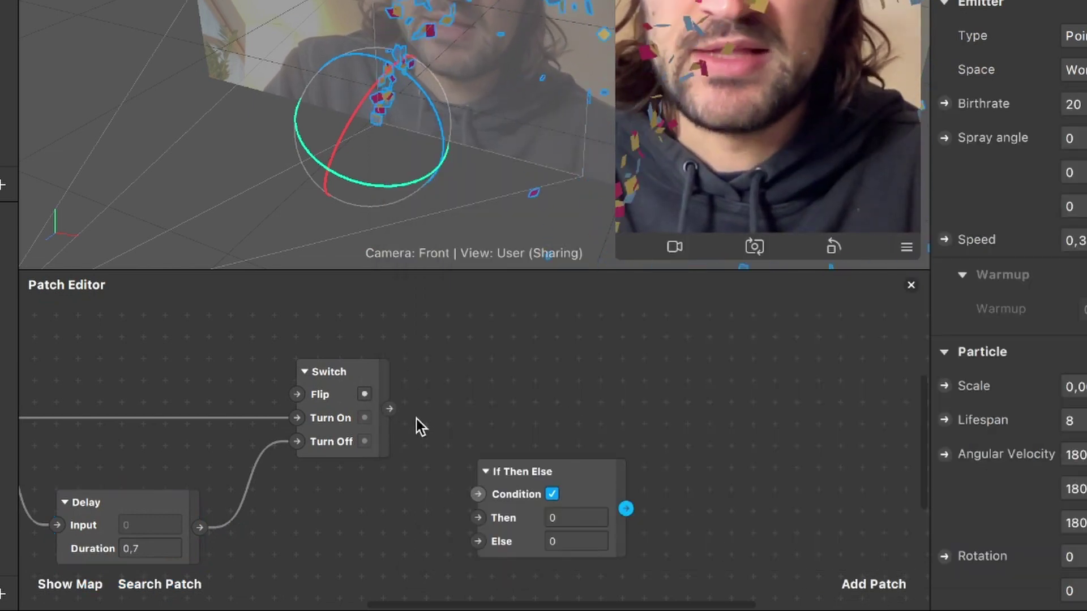
pyautogui.scroll(-2, 481, 465)
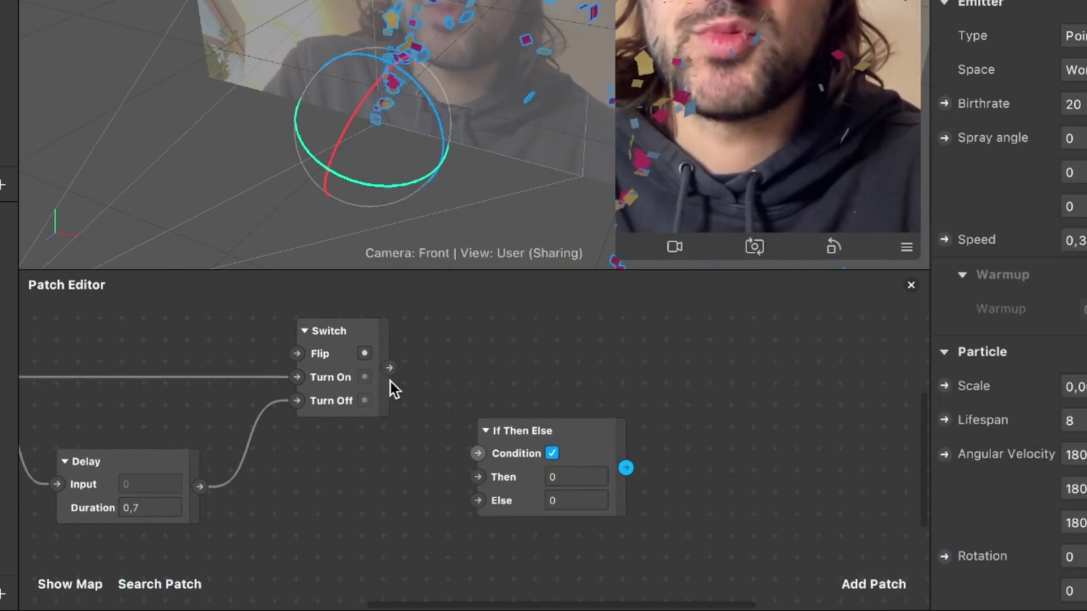
pyautogui.moveTo(389, 368); pyautogui.dragTo(477, 452)
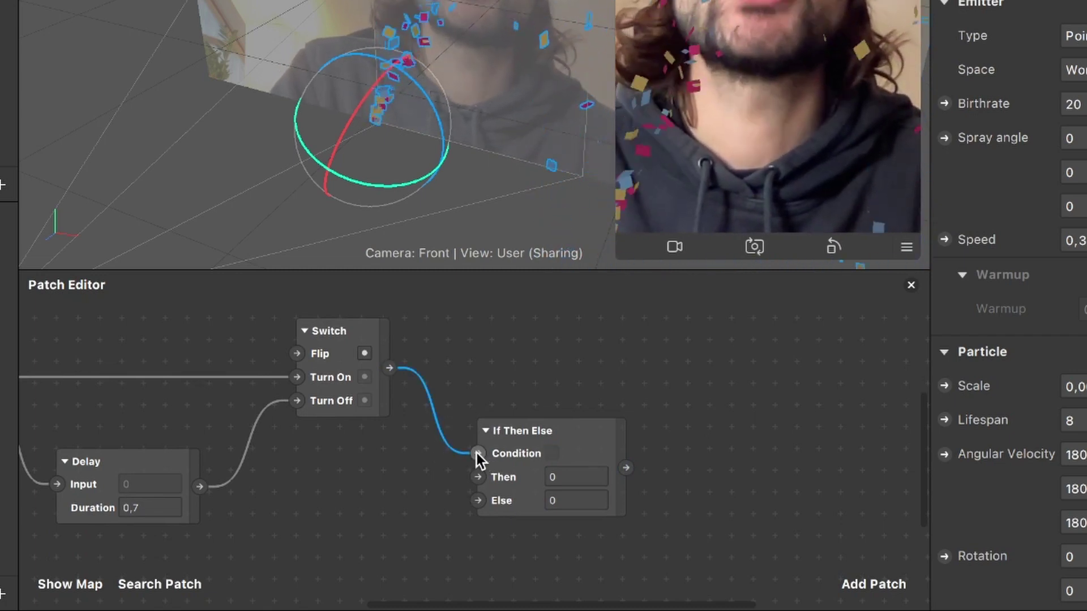
# Set the If Then Else patch's Then value to 200
pyautogui.click(579, 481)
pyautogui.press('BackSpace')
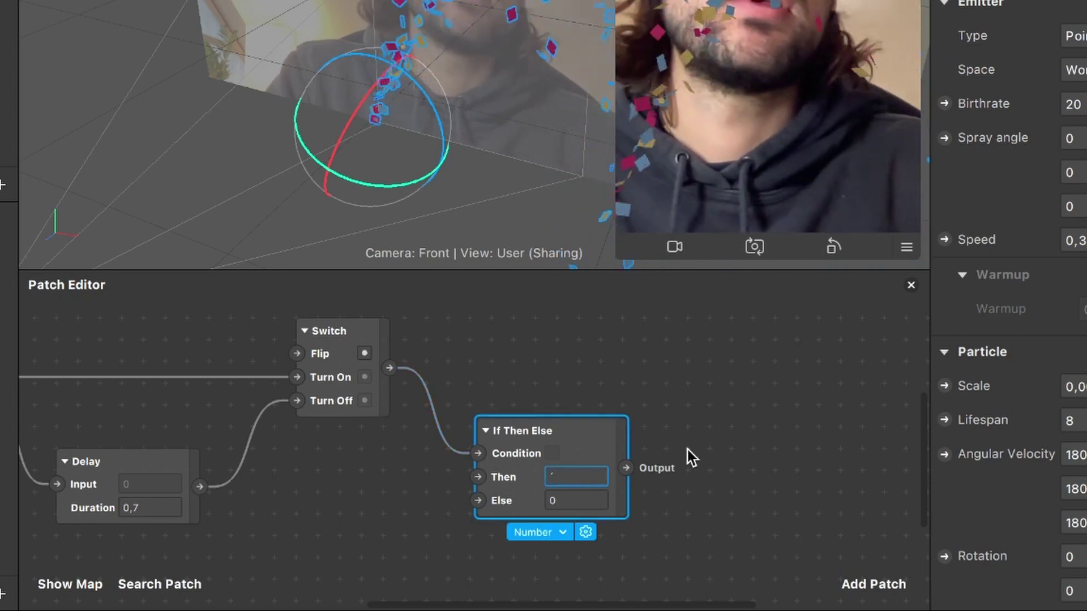
pyautogui.write('299')
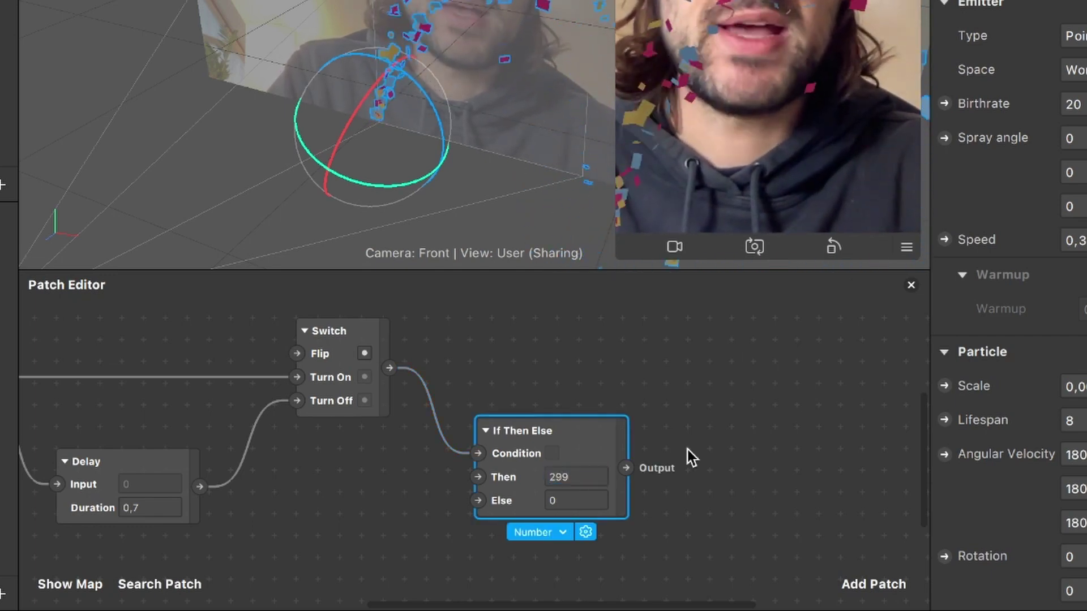
pyautogui.doubleClick(576, 477)
pyautogui.write('200')
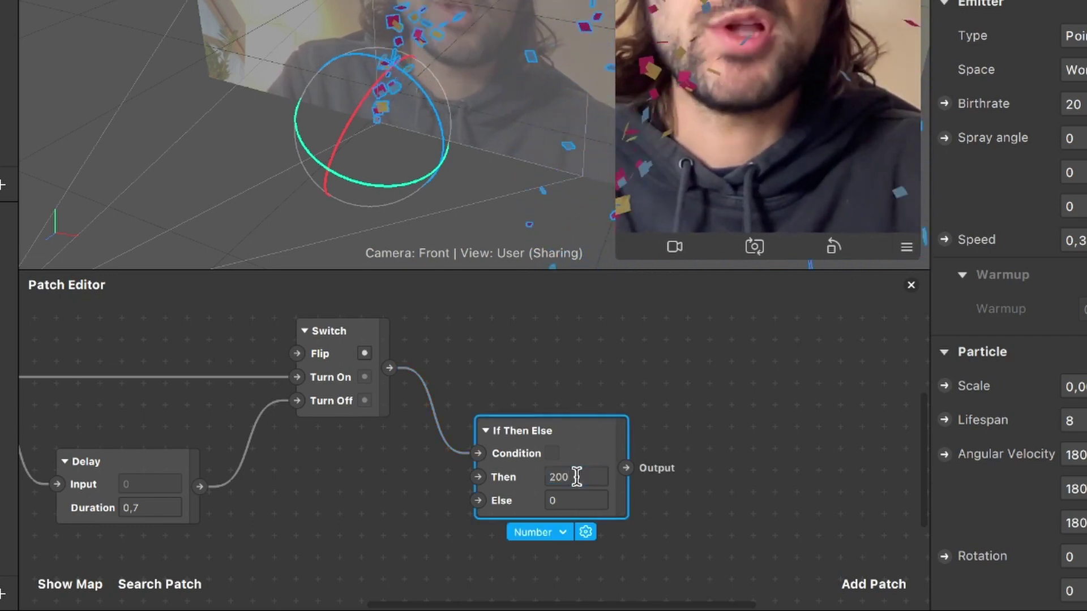
pyautogui.press('Return')
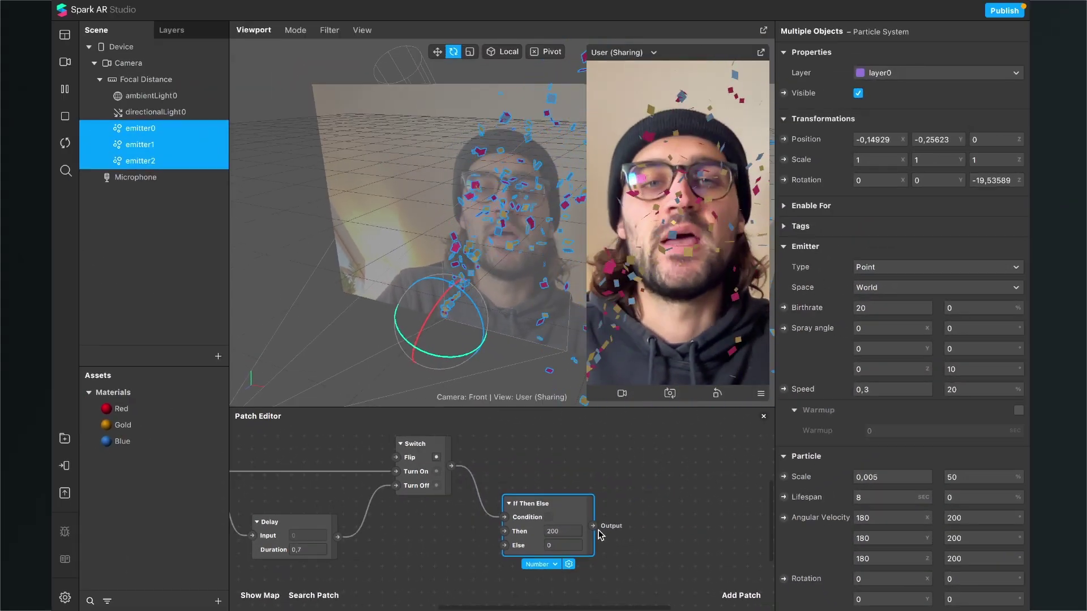
# Select emitter0, emitter1 and emitter2 together and create patches for their Birthrate property
pyautogui.click(174, 272)
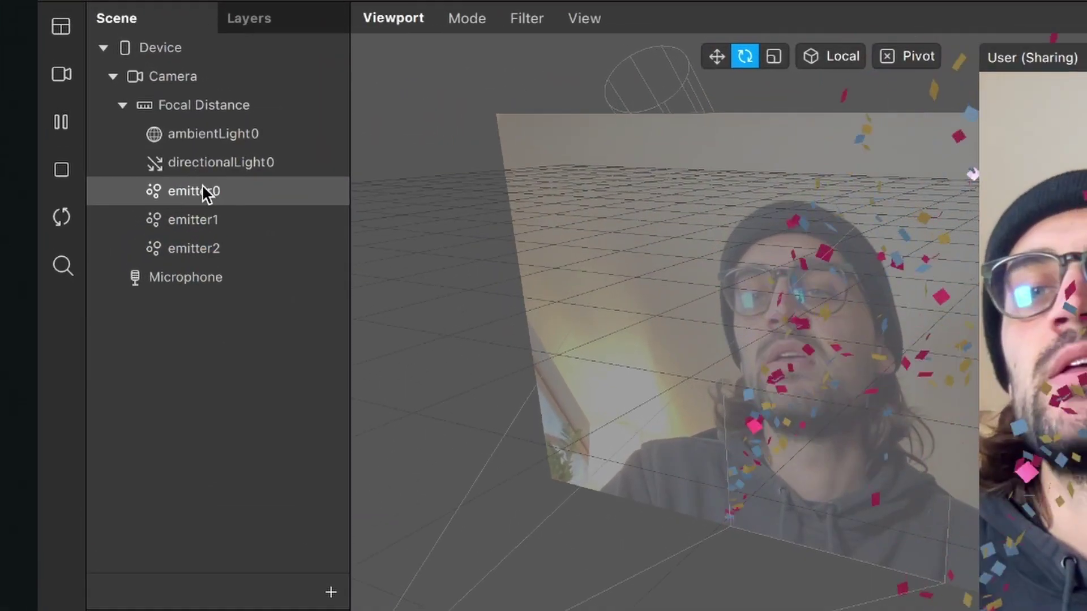
pyautogui.click(206, 191)
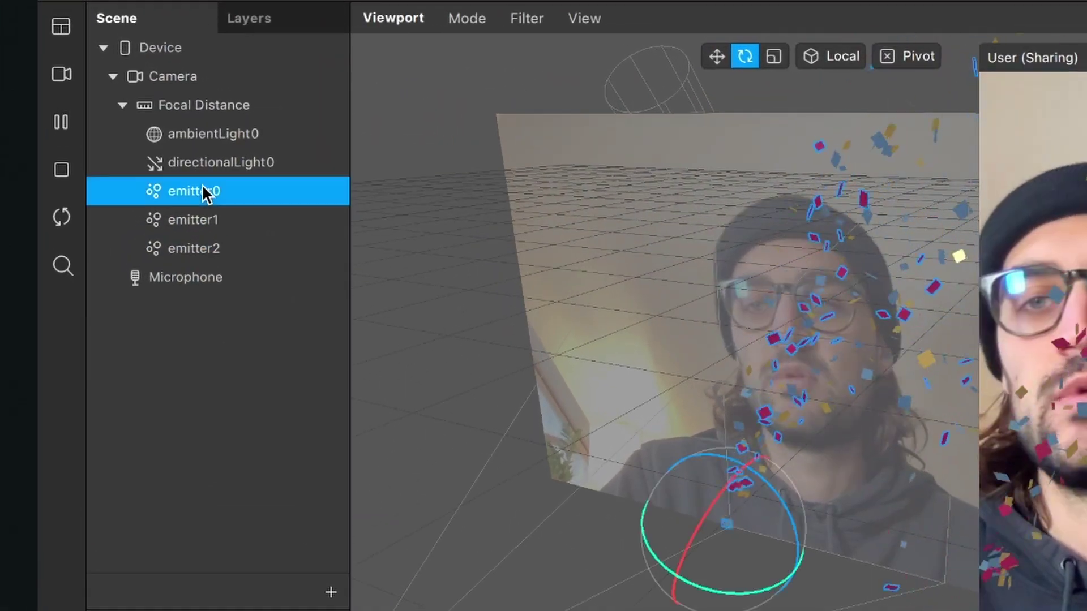
pyautogui.keyDown('shift'); pyautogui.click(206, 221); pyautogui.keyUp('shift')
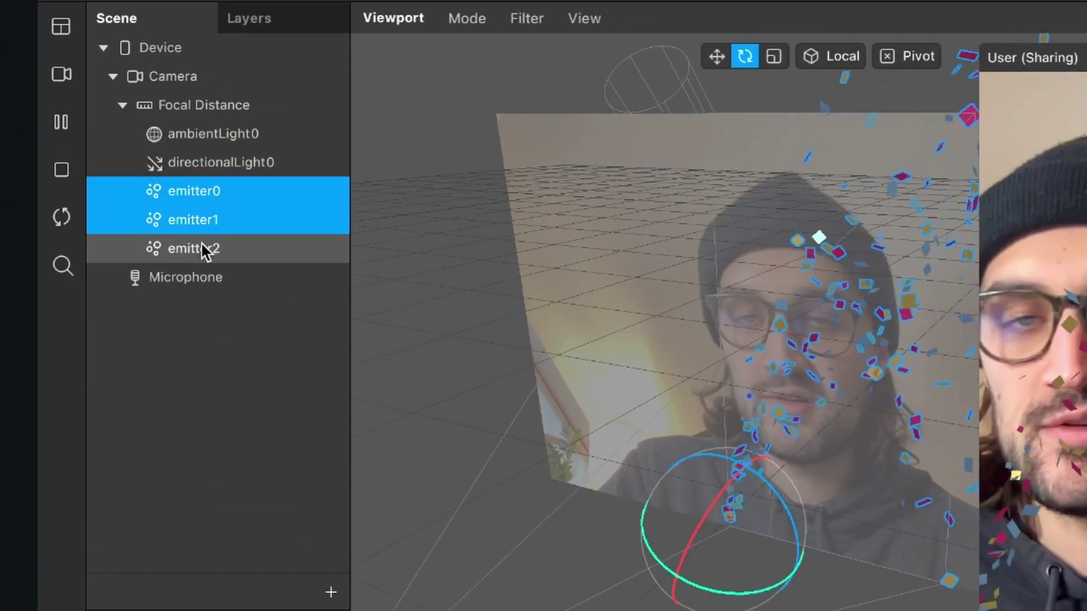
pyautogui.keyDown('shift'); pyautogui.click(205, 250); pyautogui.keyUp('shift')
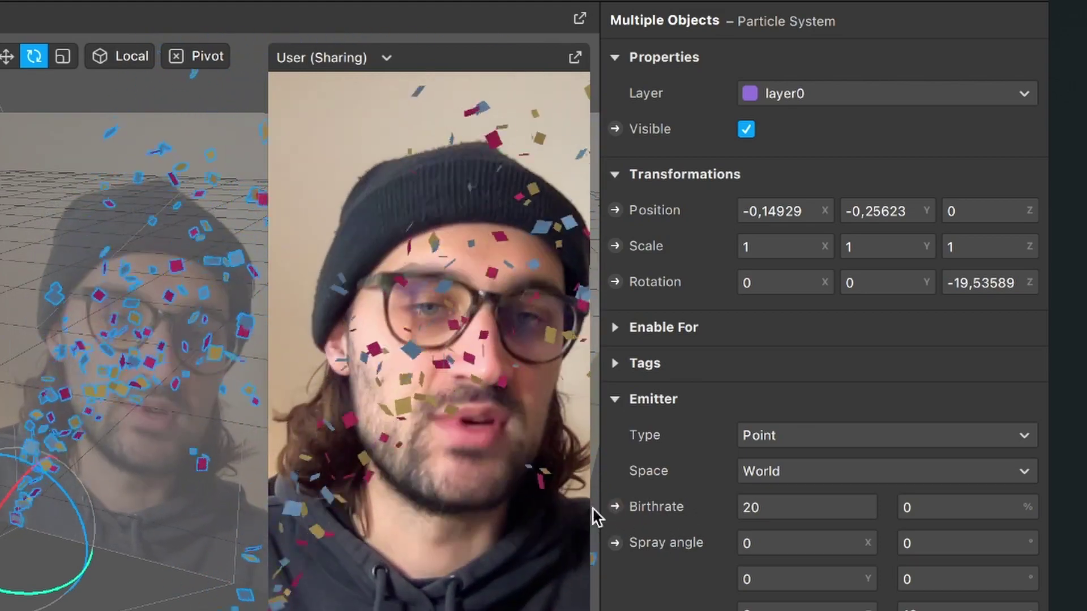
pyautogui.click(615, 506)
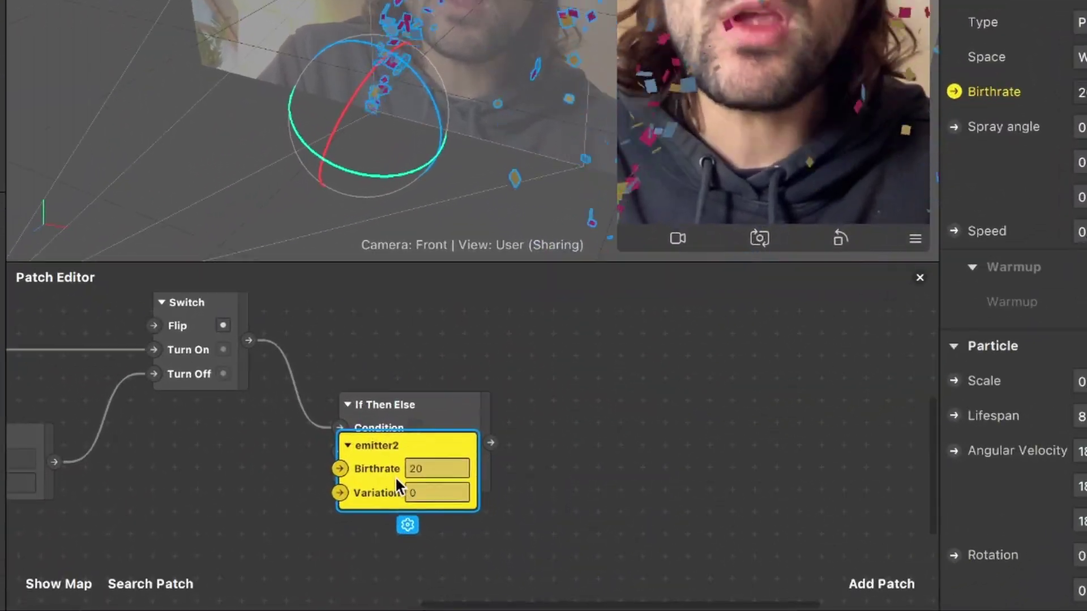
# Enlarge the patch graph area and stack the emitter0, emitter1 and emitter2 patches in a column after the If Then Else patch
pyautogui.moveTo(467, 534); pyautogui.dragTo(635, 567)
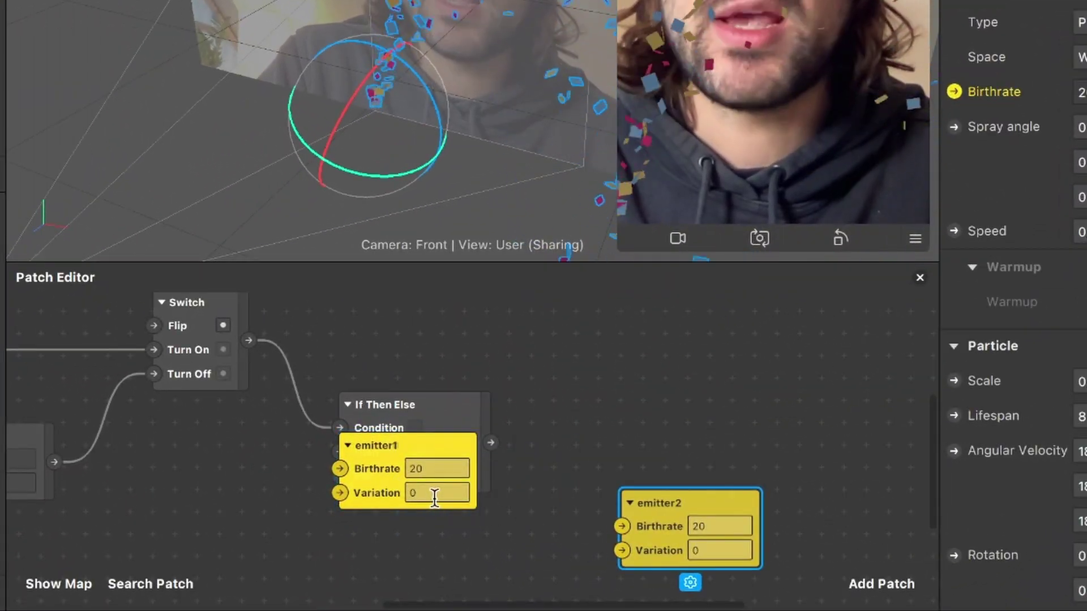
pyautogui.moveTo(515, 261); pyautogui.dragTo(528, 150)
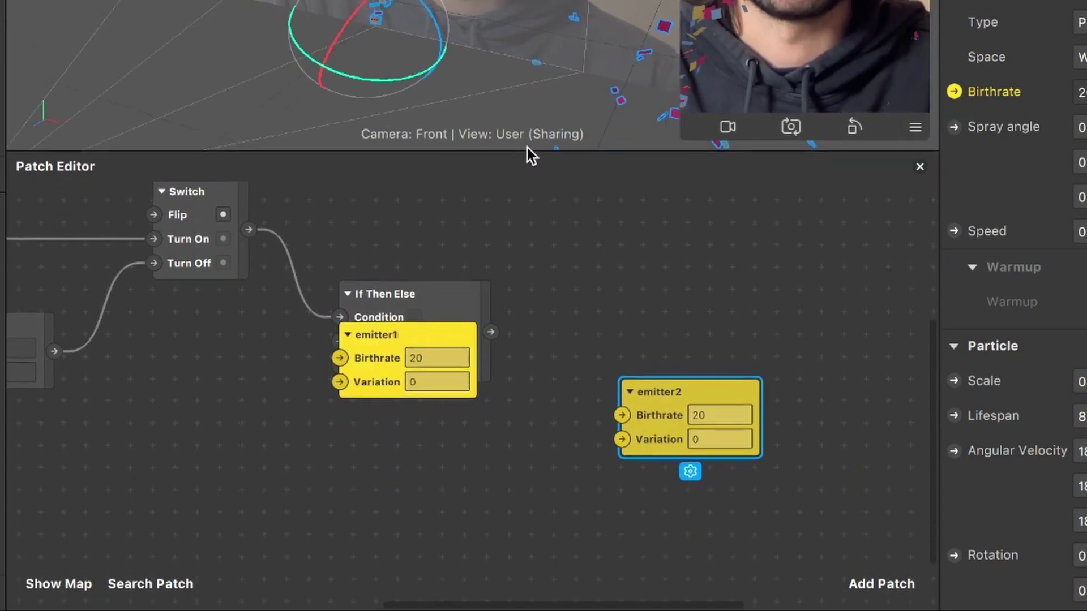
pyautogui.moveTo(666, 402); pyautogui.dragTo(598, 493)
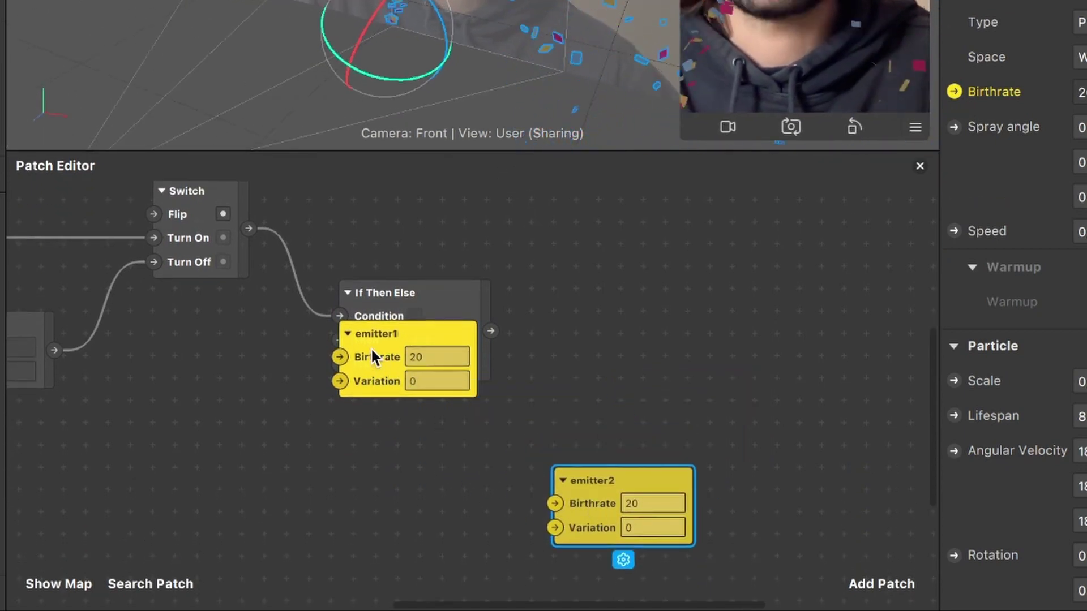
pyautogui.moveTo(371, 348); pyautogui.dragTo(645, 379)
pyautogui.moveTo(385, 342); pyautogui.dragTo(652, 297)
pyautogui.moveTo(614, 375); pyautogui.dragTo(668, 328)
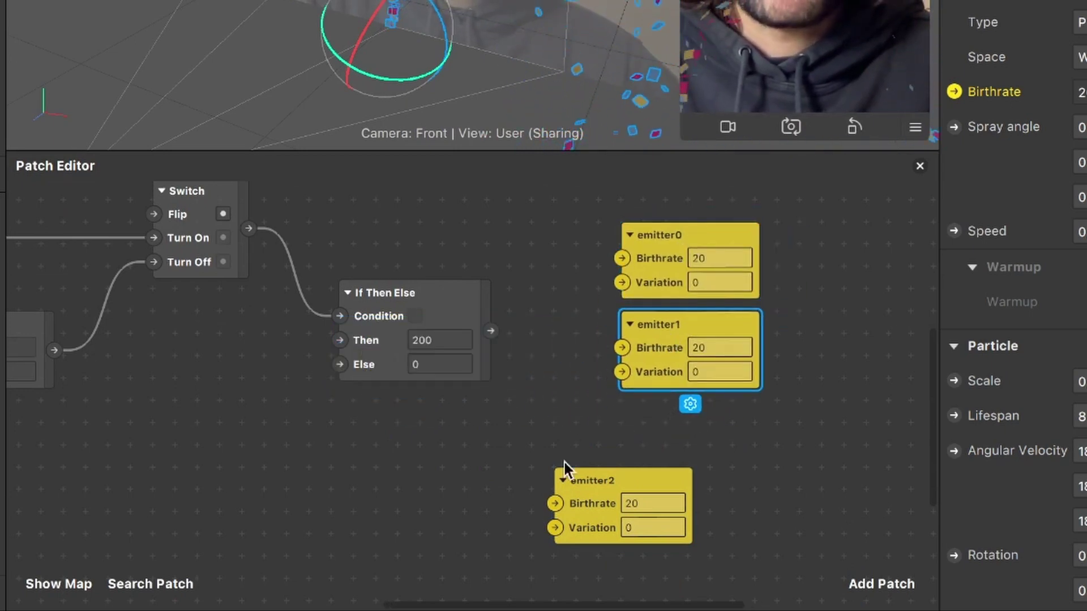
pyautogui.moveTo(559, 488); pyautogui.dragTo(634, 435)
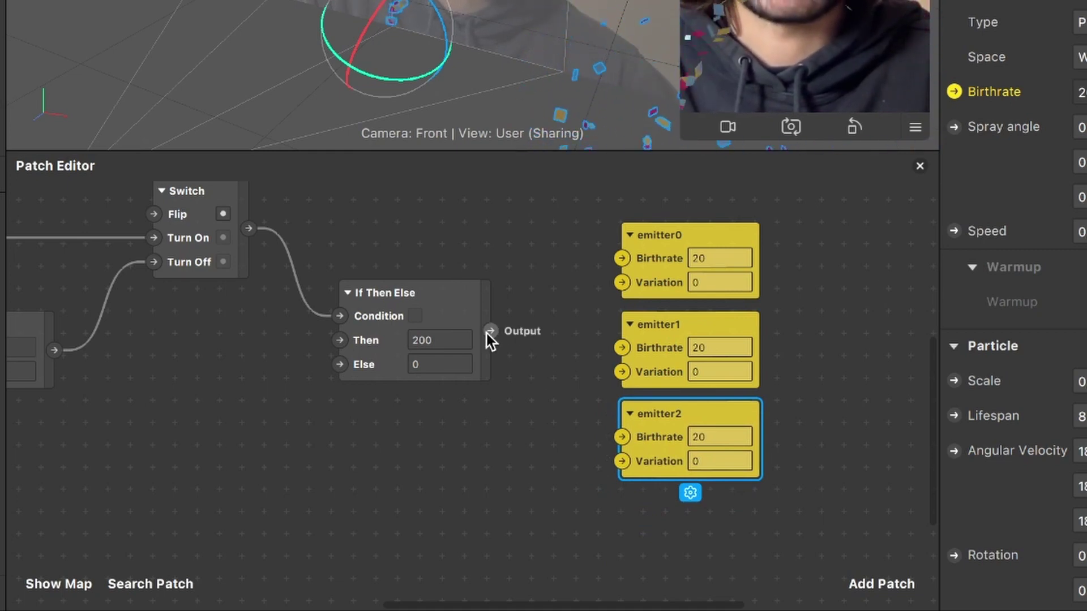
# Connect the If Then Else output to the Birthrate input of all three emitter patches and test a tap in the preview
pyautogui.moveTo(488, 333); pyautogui.dragTo(617, 257)
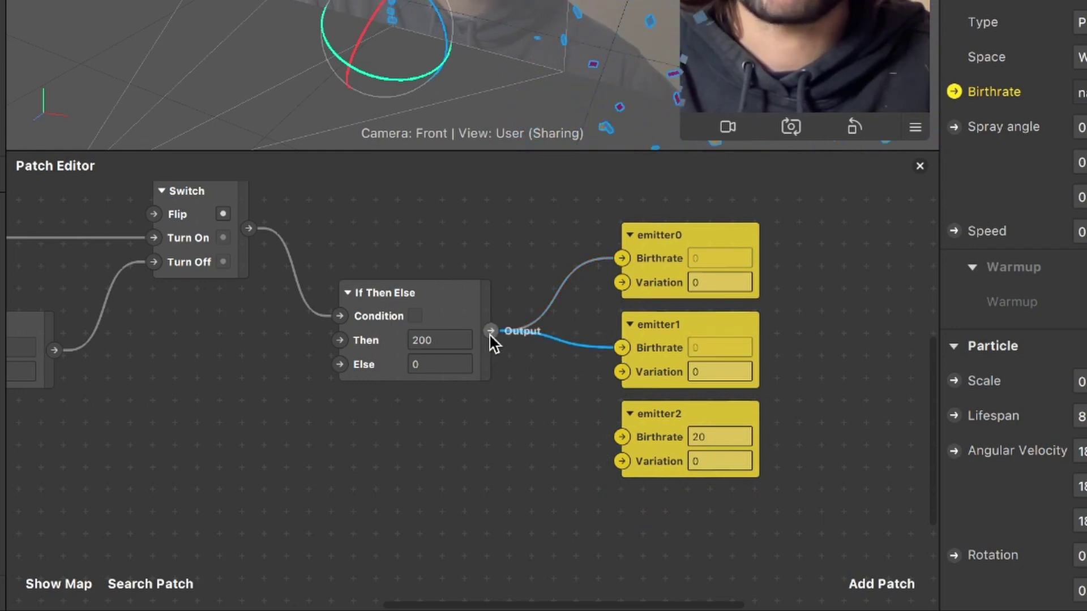
pyautogui.moveTo(491, 333); pyautogui.dragTo(621, 437)
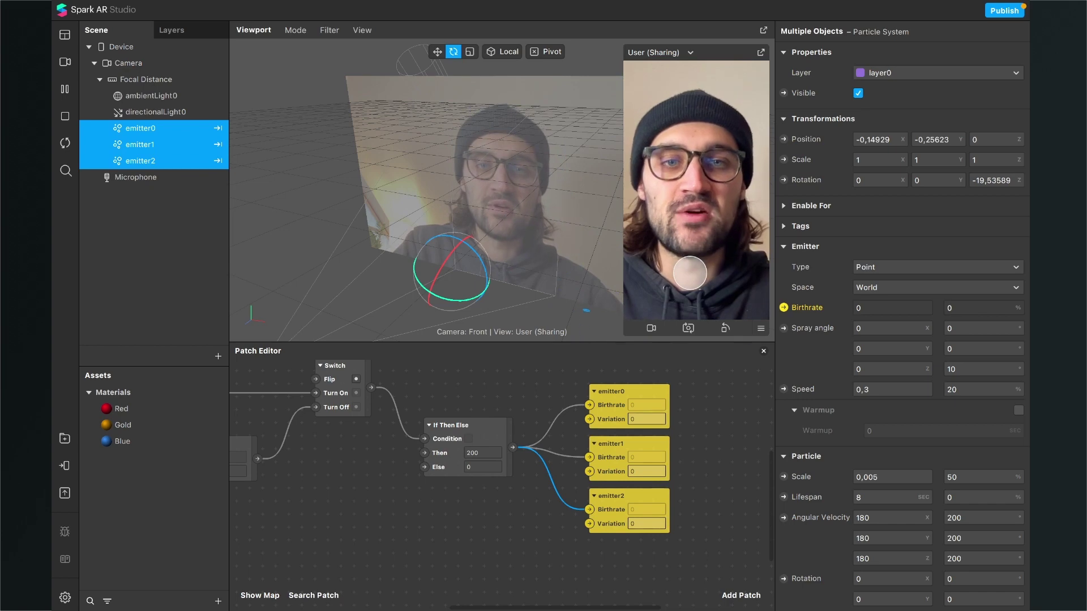
pyautogui.click(689, 243)
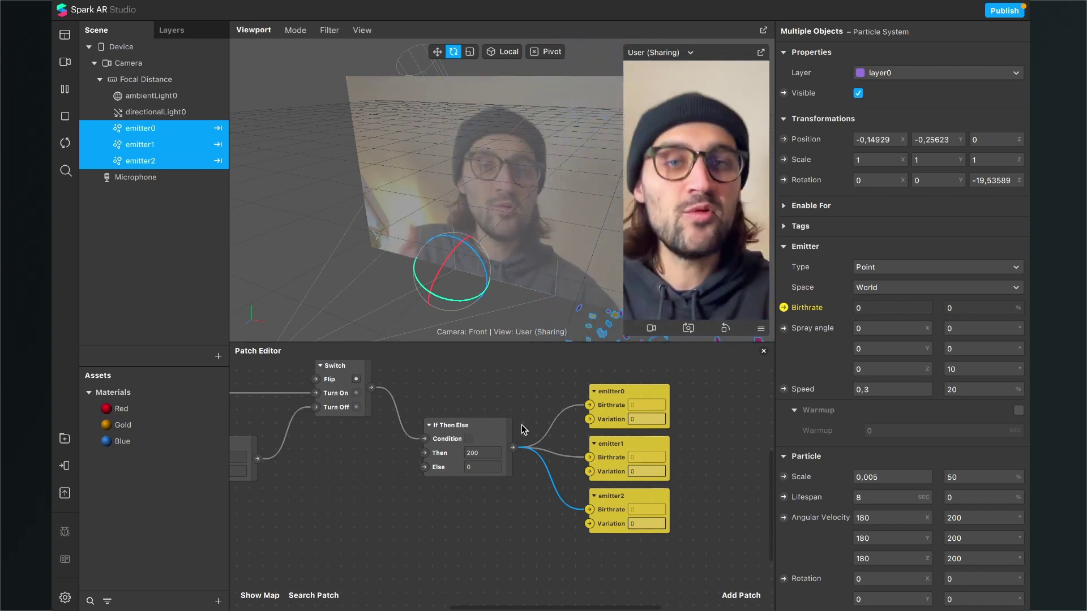
# Set the If Then Else patch's Then value to 300 and open the three emitters' Speed variation for editing
pyautogui.hscroll(-3, 490, 459)
pyautogui.hscroll(1, 510, 460)
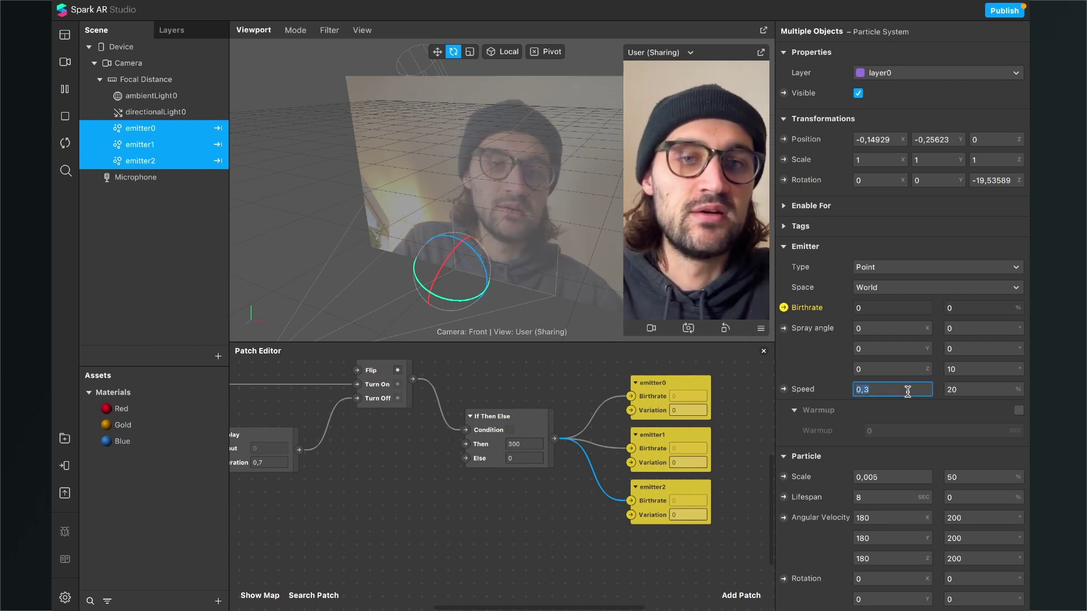
pyautogui.click(968, 390)
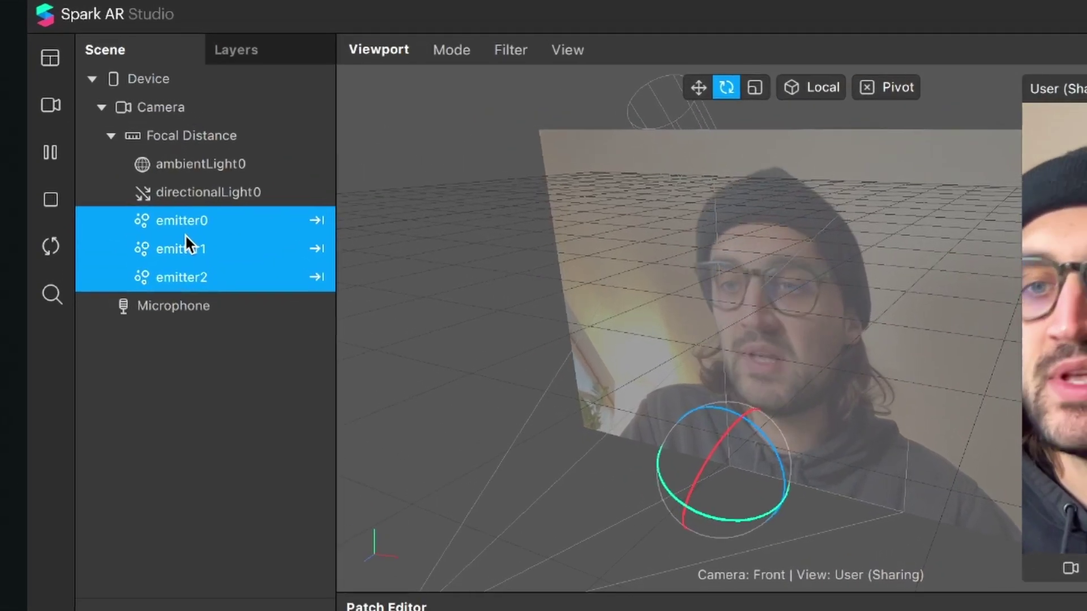
# Duplicate emitter0, emitter1 and emitter2 in the scene
pyautogui.rightClick(185, 233)
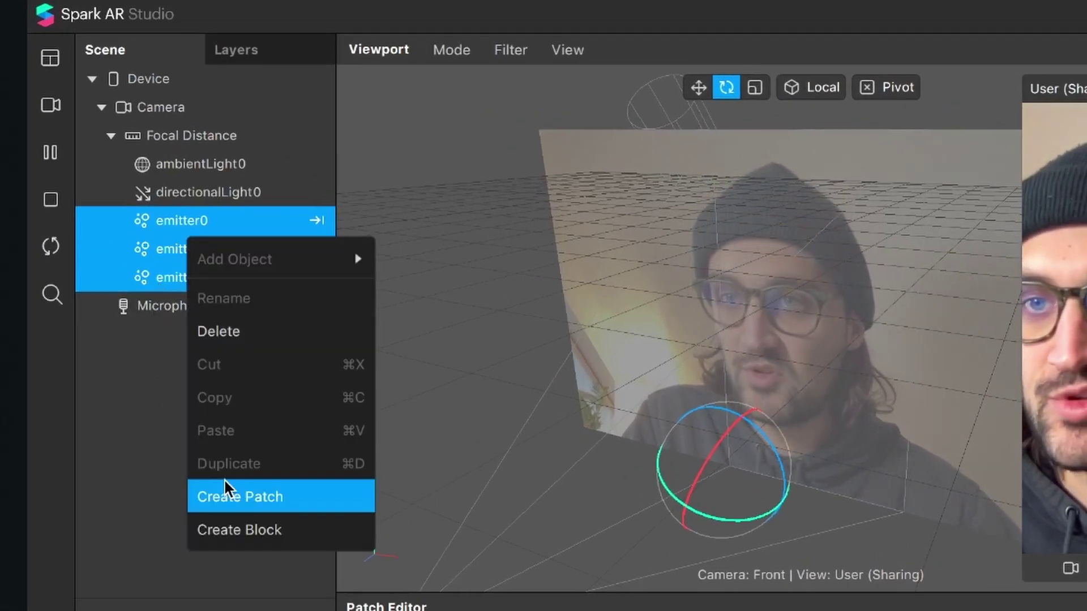
pyautogui.click(170, 453)
pyautogui.click(214, 275)
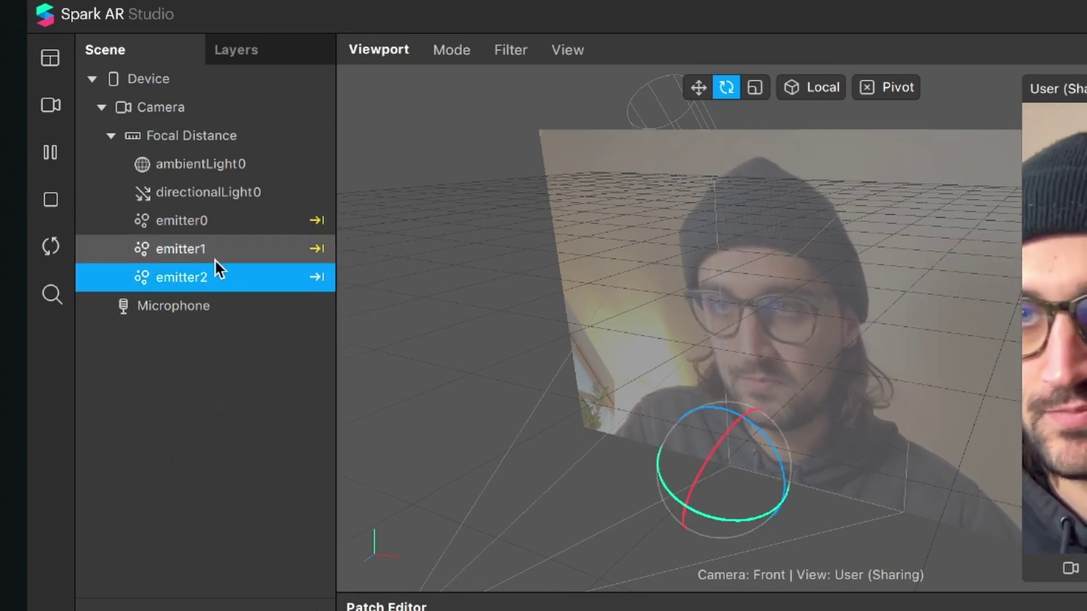
pyautogui.keyDown('shift'); pyautogui.click(215, 232); pyautogui.keyUp('shift')
pyautogui.rightClick(215, 232)
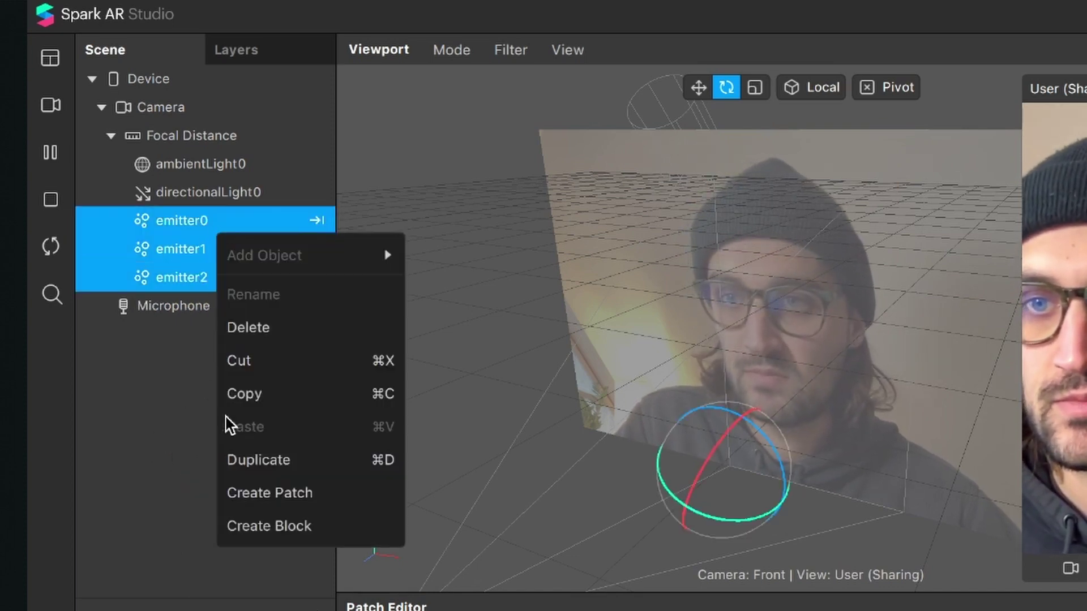
pyautogui.click(259, 456)
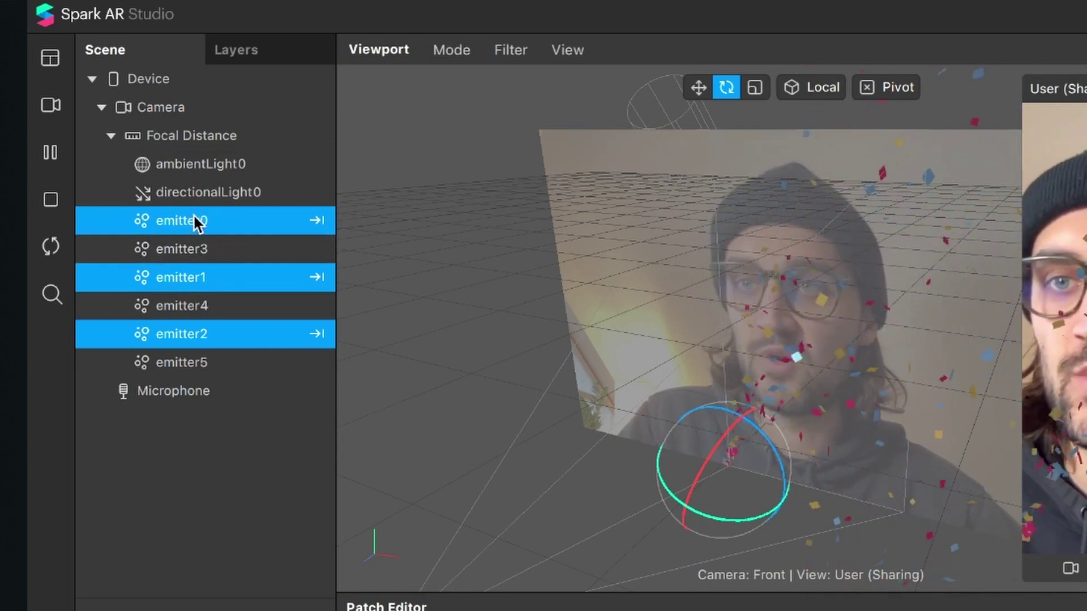
# Move the duplicates emitter3, emitter4 and emitter5 to about X 0,139, Y -0,250 and rotate them to about 19° around Z
pyautogui.click(198, 248)
pyautogui.keyDown('ctrl'); pyautogui.click(201, 320); pyautogui.keyUp('ctrl')
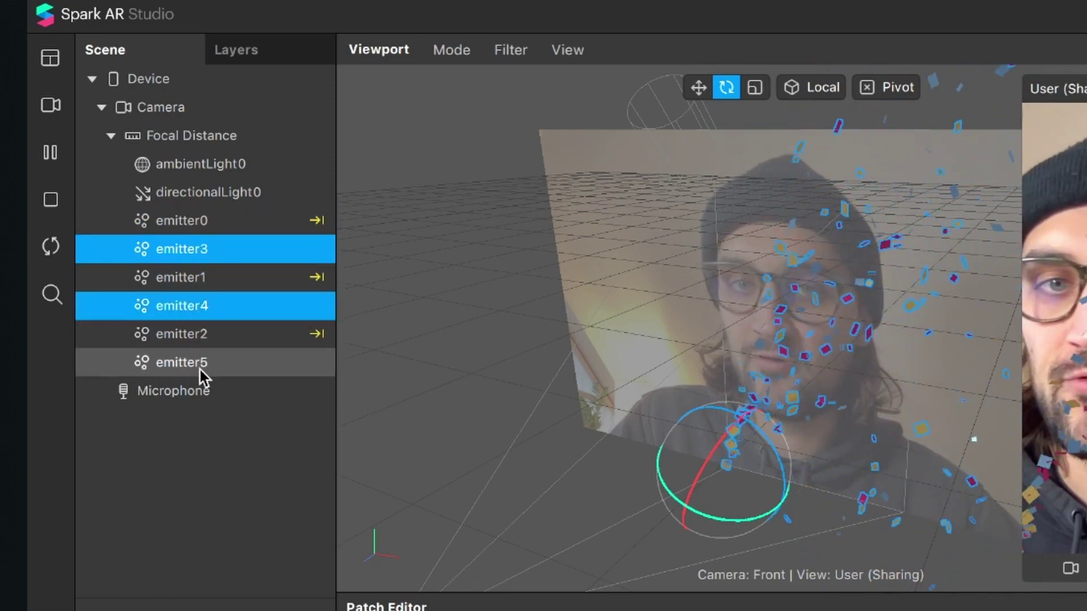
pyautogui.keyDown('ctrl'); pyautogui.click(199, 369); pyautogui.keyUp('ctrl')
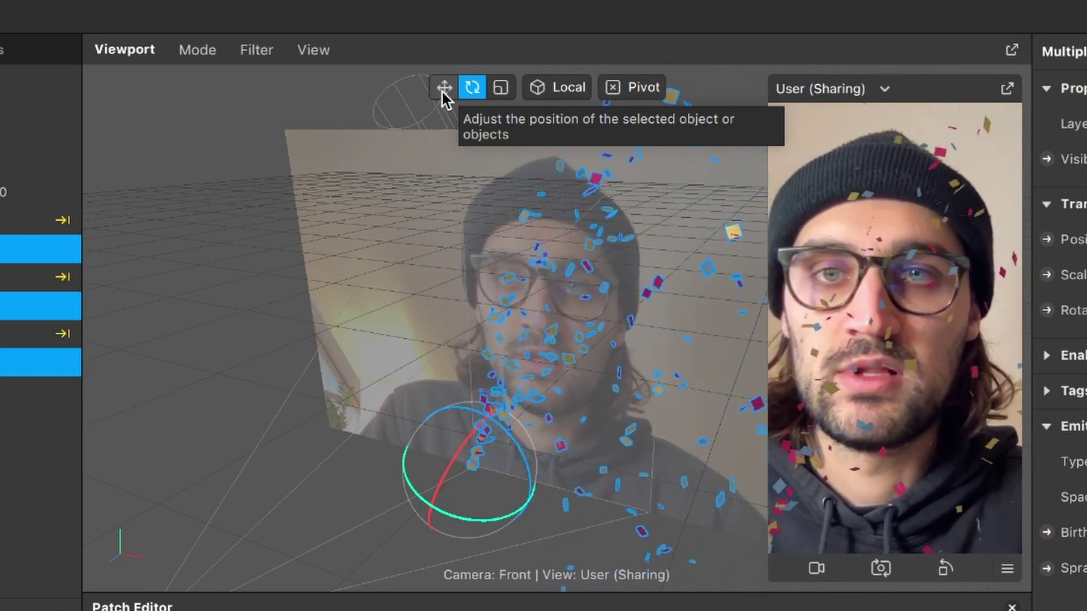
pyautogui.click(443, 89)
pyautogui.moveTo(529, 461); pyautogui.dragTo(718, 506)
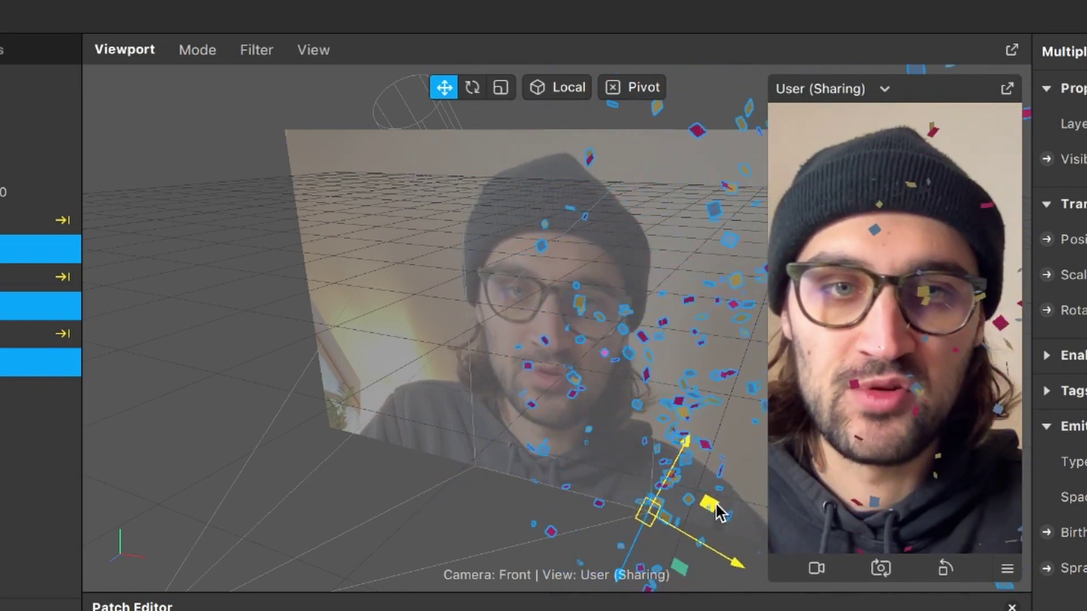
pyautogui.click(474, 89)
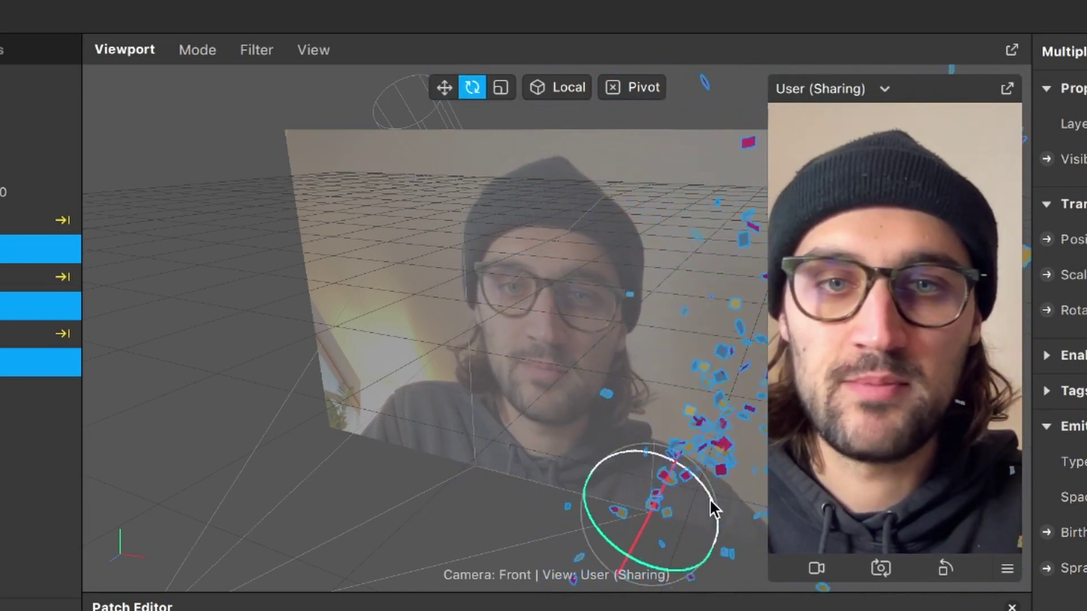
pyautogui.moveTo(678, 485)
pyautogui.mouseDown()
pyautogui.moveTo(657, 483)
pyautogui.moveTo(677, 473)
pyautogui.mouseUp()
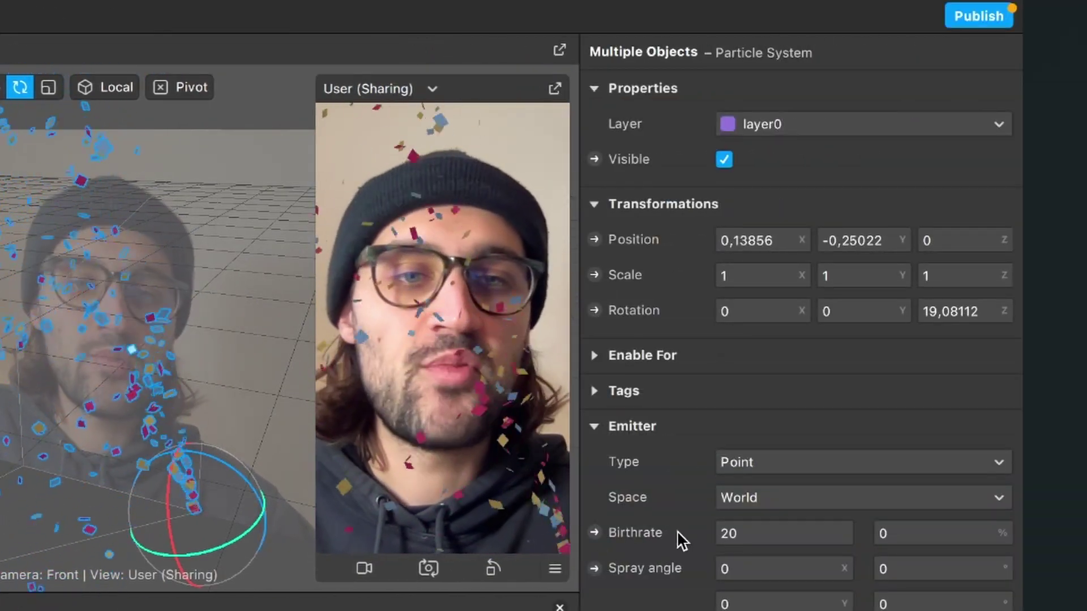
# Create Birthrate patches for emitter3, emitter4 and emitter5 beside the existing emitter patches and connect the If Then Else output to their Birthrate inputs
pyautogui.click(593, 533)
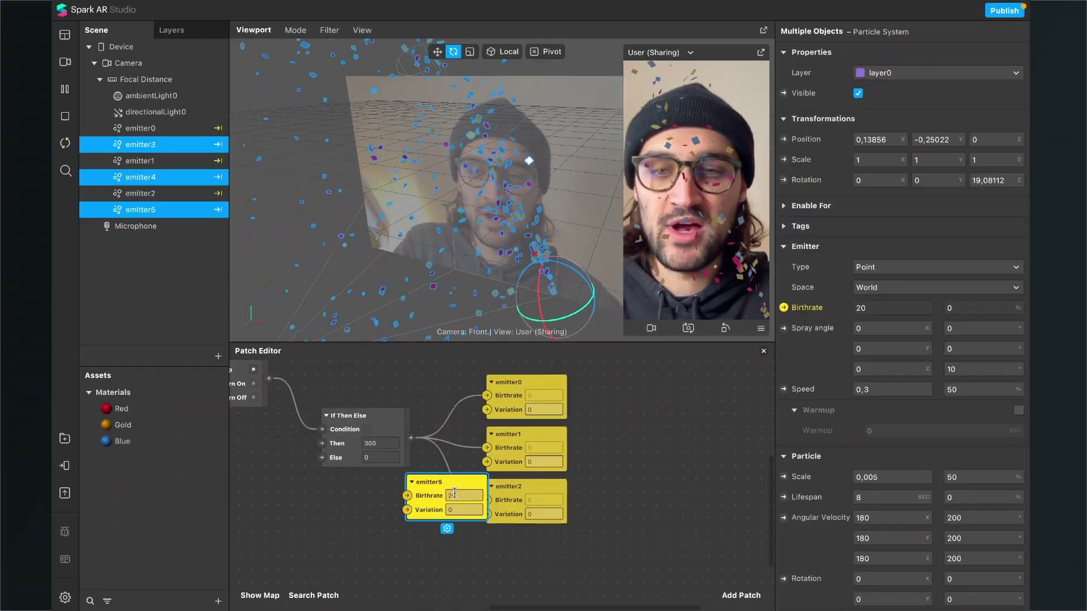
pyautogui.moveTo(455, 494); pyautogui.dragTo(657, 453)
pyautogui.moveTo(431, 491); pyautogui.dragTo(614, 519)
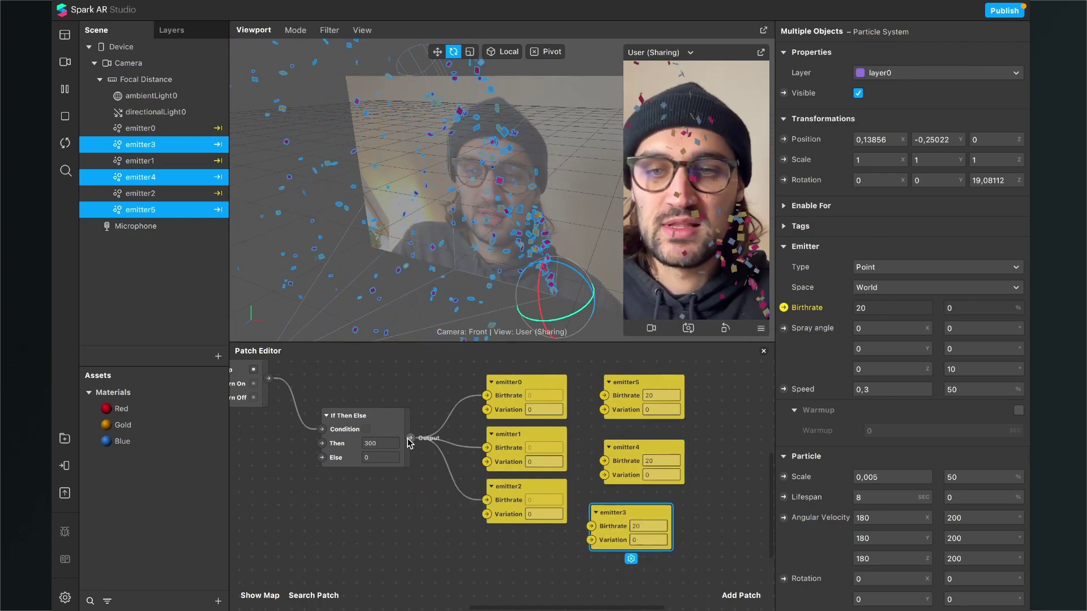
pyautogui.moveTo(409, 439); pyautogui.dragTo(605, 397)
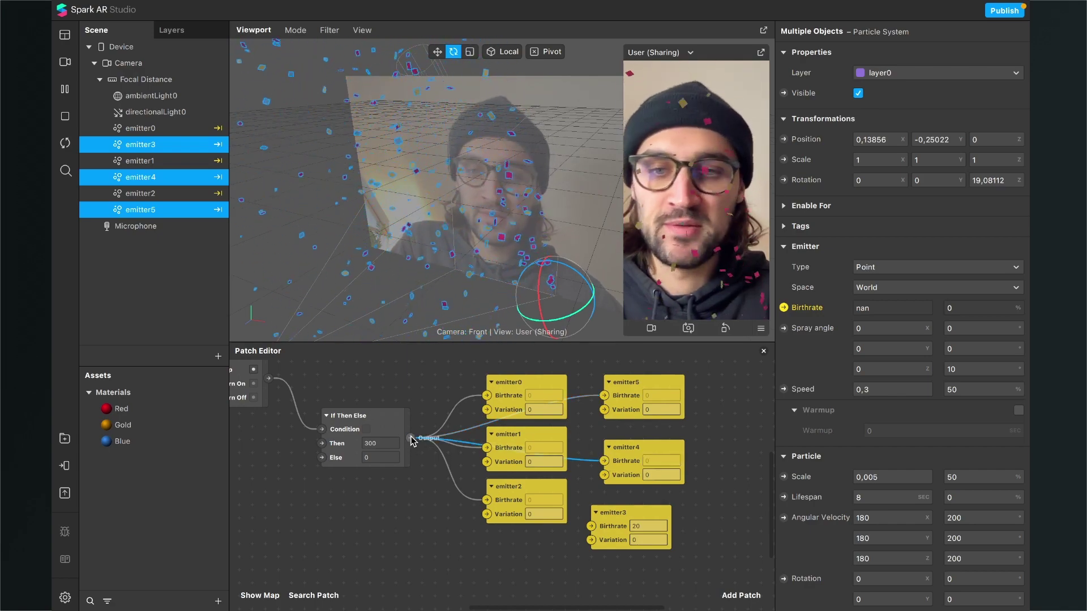
pyautogui.moveTo(412, 441); pyautogui.dragTo(620, 523)
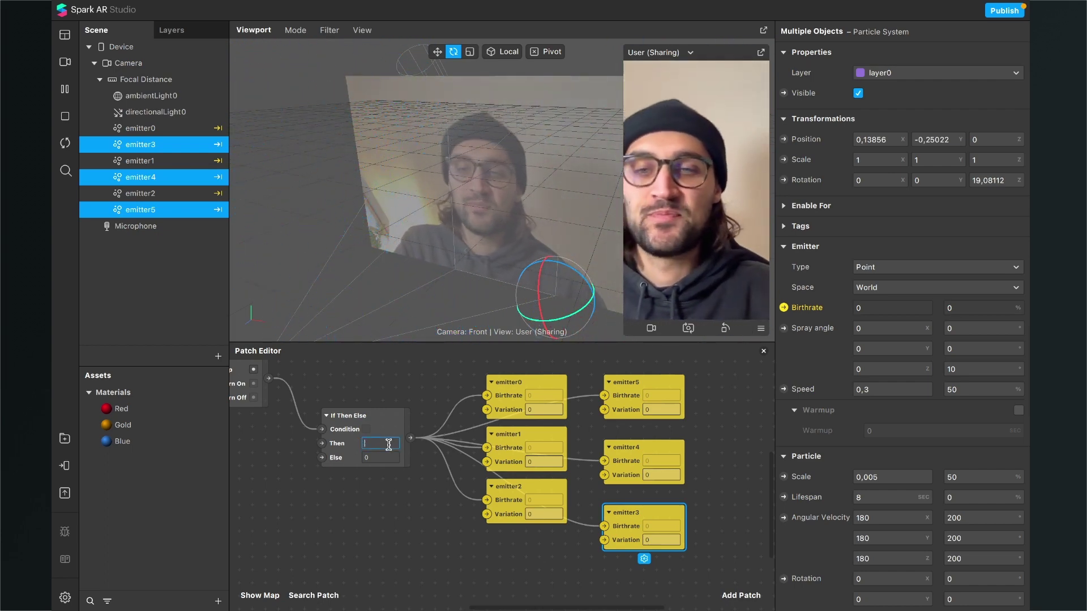
# Set the If Then Else patch's Then value to 200
pyautogui.hscroll(-2, 436, 452)
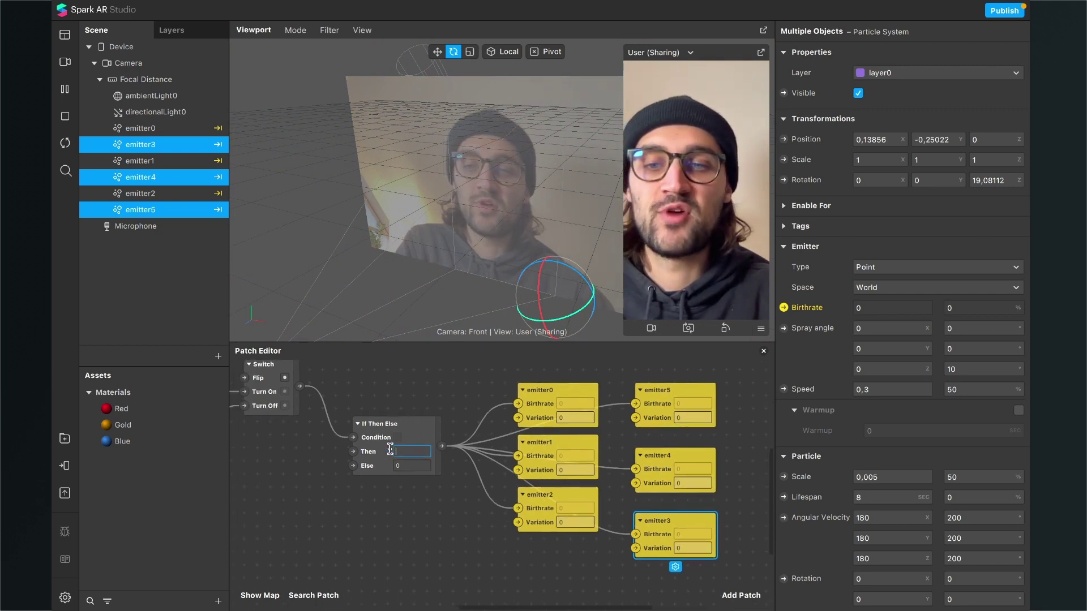
pyautogui.write('200')
pyautogui.press('Return')
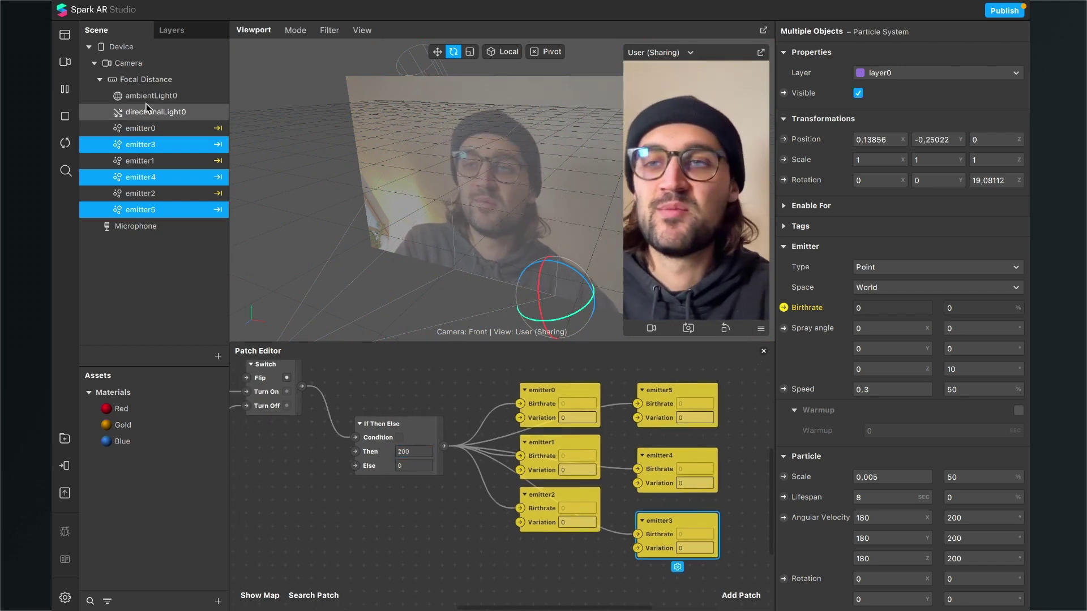